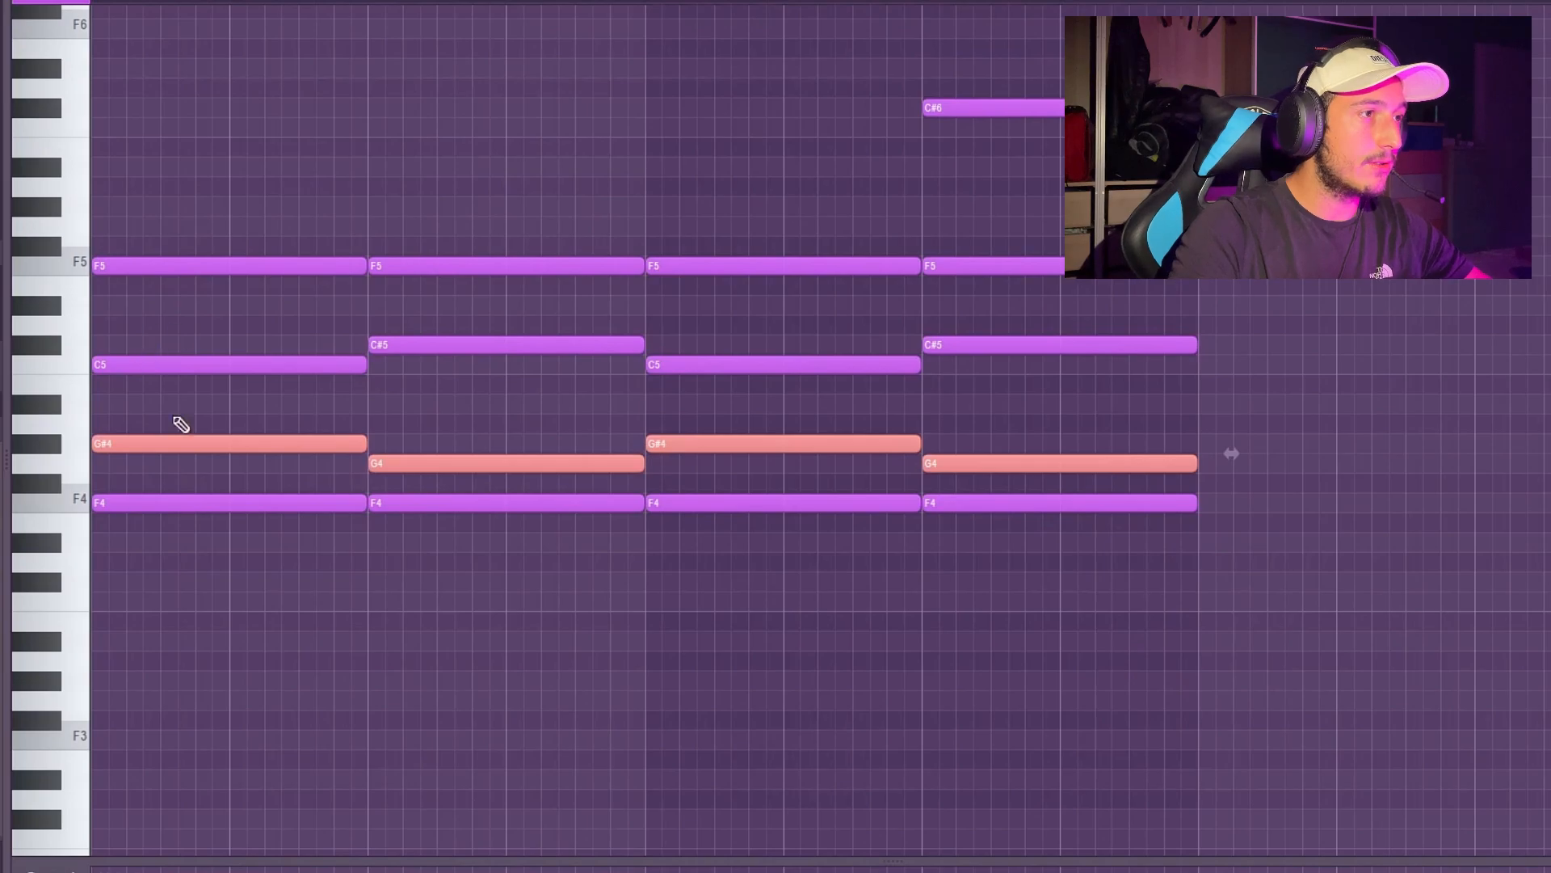
Try lowering the second chord's C#5 note by one semitone to C5
{"action": "key", "text": "shift+Down"}
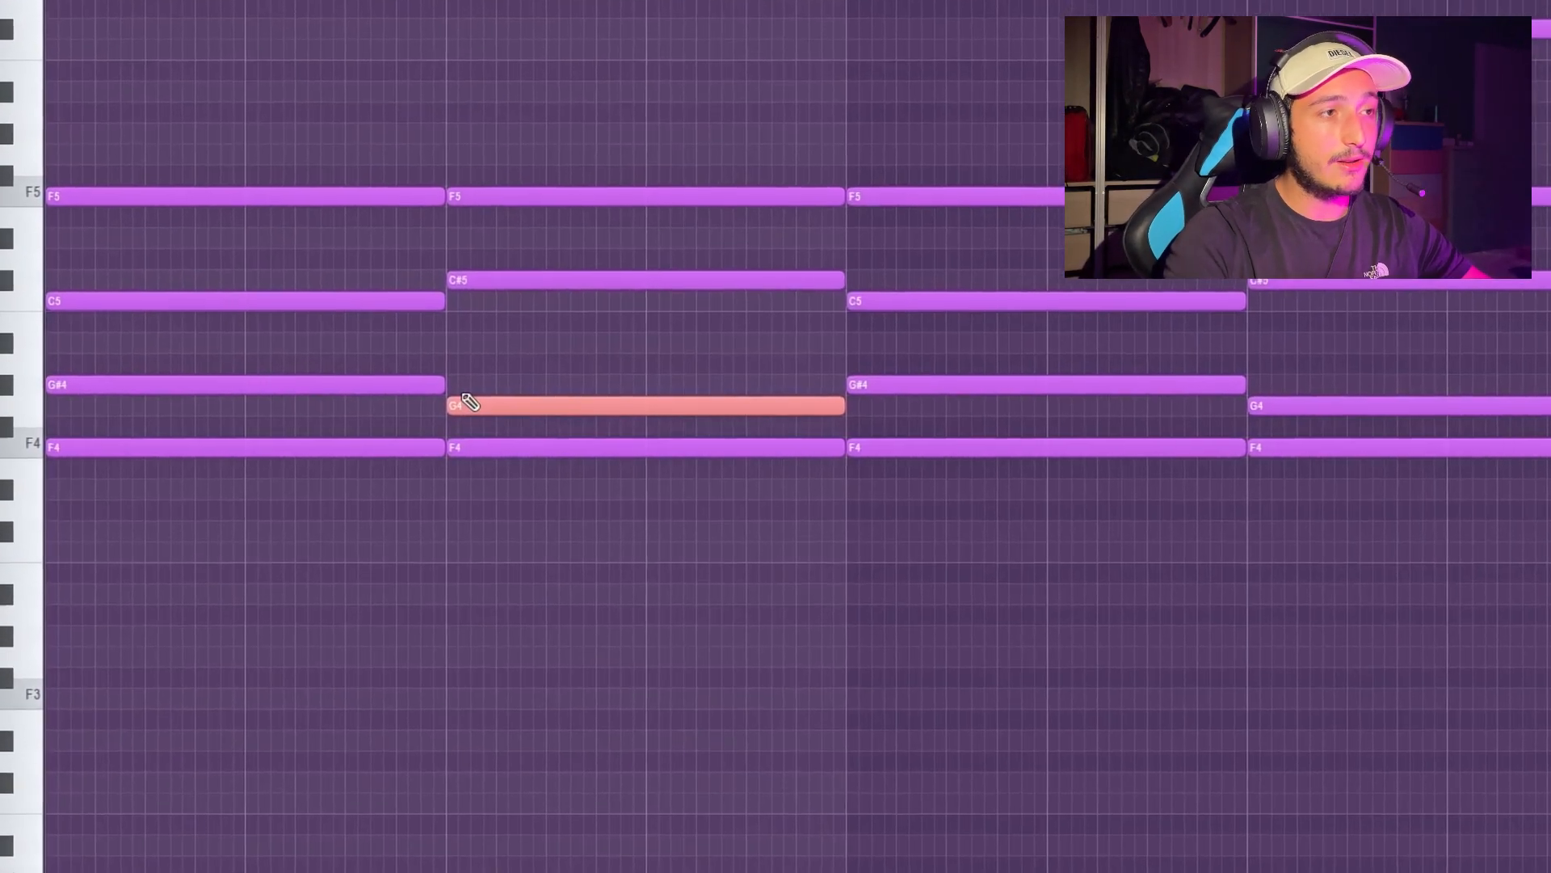
{"action": "scroll", "coordinate": [467, 404], "scroll_direction": "up", "scroll_amount": 2}
{"action": "left_click", "coordinate": [626, 383]}
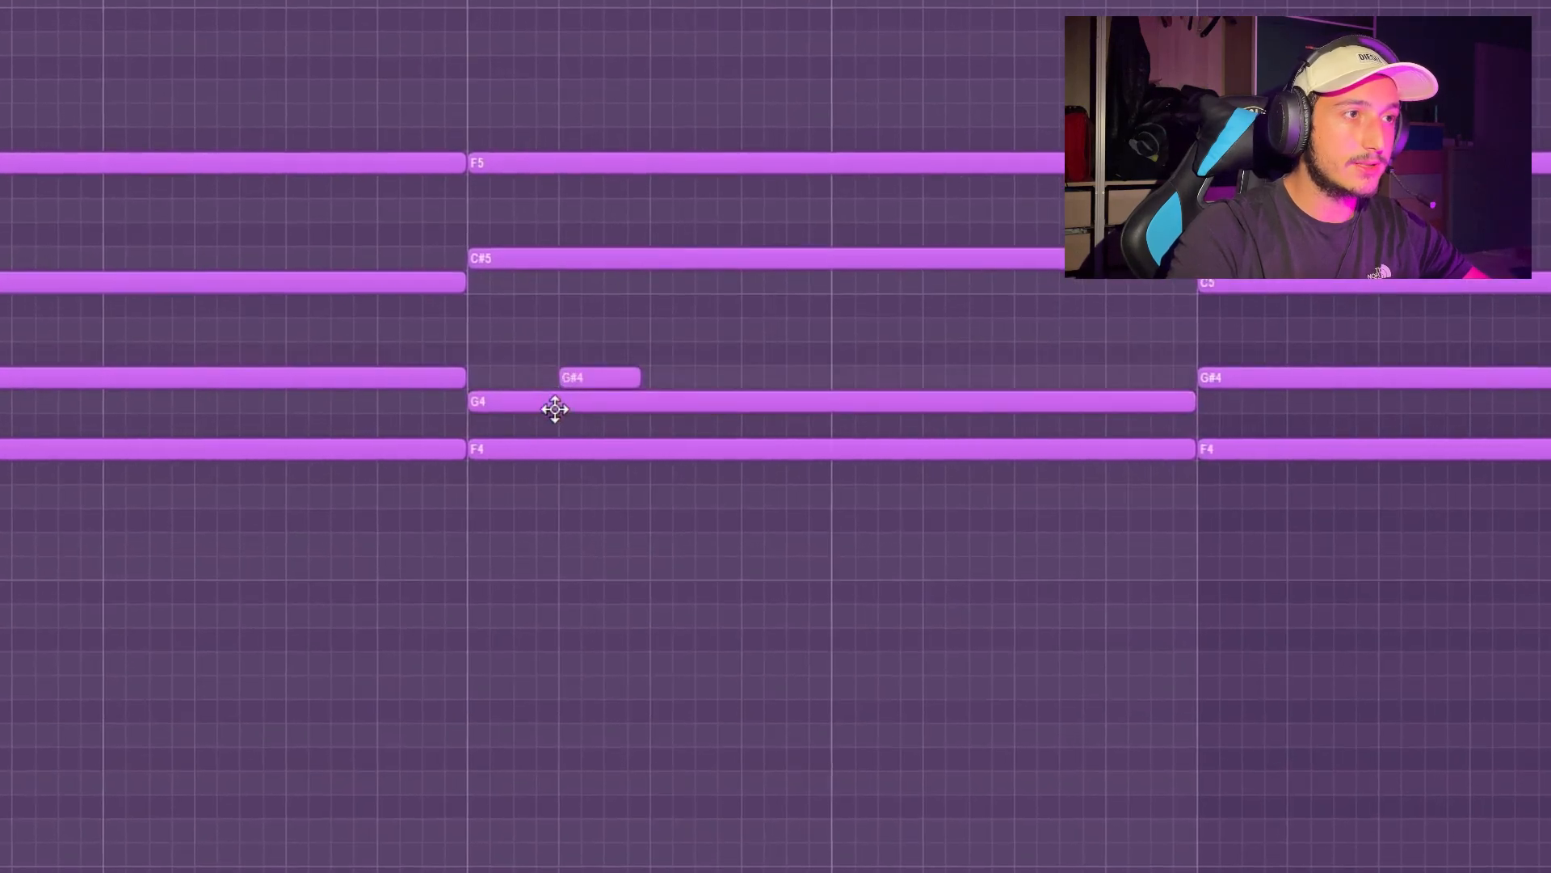
{"action": "right_click", "coordinate": [570, 377]}
{"action": "left_click", "coordinate": [586, 258]}
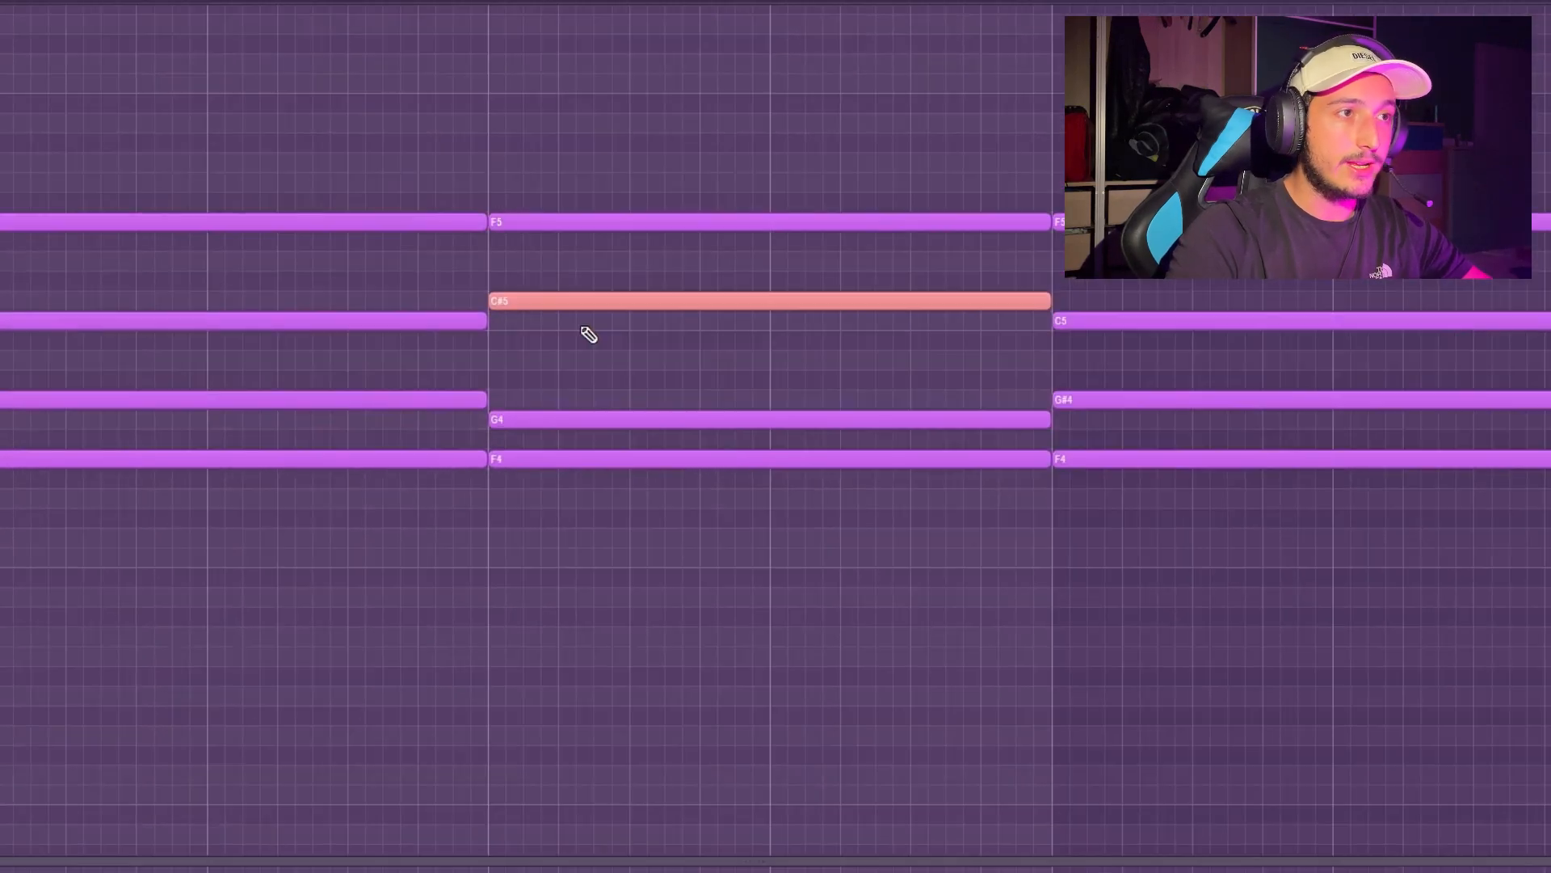
{"action": "key", "text": "shift+Down"}
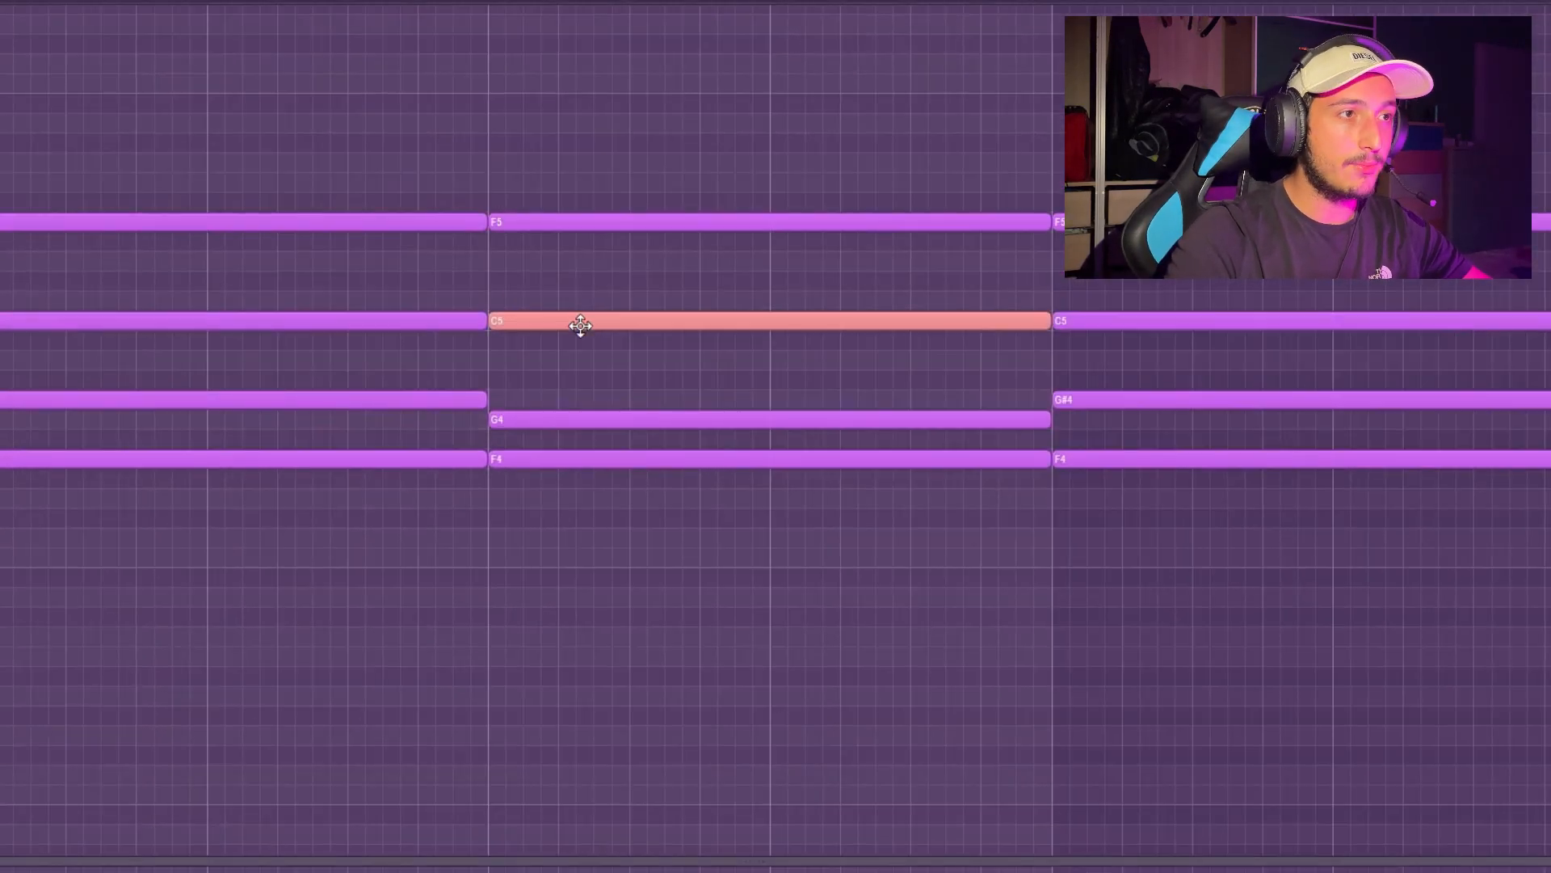
Raise the G#4 and G4 notes in all four chords by one octave
{"action": "scroll", "coordinate": [589, 332], "scroll_direction": "down", "scroll_amount": 3}
{"action": "left_click_drag", "start_coordinate": [1236, 430], "coordinate": [277, 380]}
{"action": "key", "text": "ctrl+Up"}
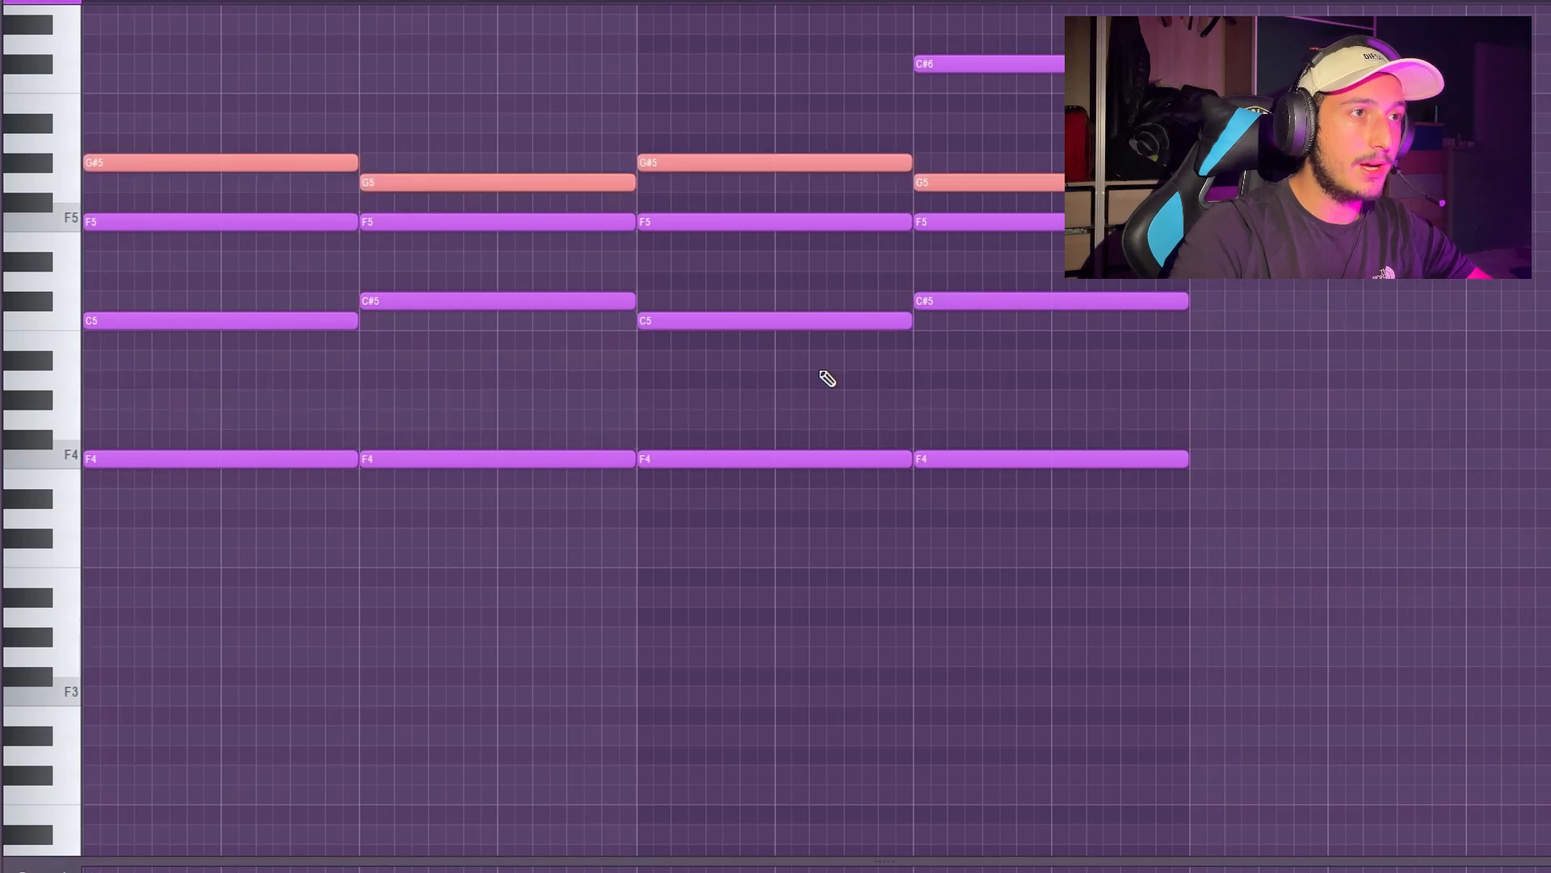
Try raising the first chord's F4 note by one octave, and select the last chord's C#6 note
{"action": "left_click", "coordinate": [340, 459]}
{"action": "scroll", "coordinate": [348, 409], "scroll_direction": "up", "scroll_amount": 3}
{"action": "key", "text": "ctrl+Up"}
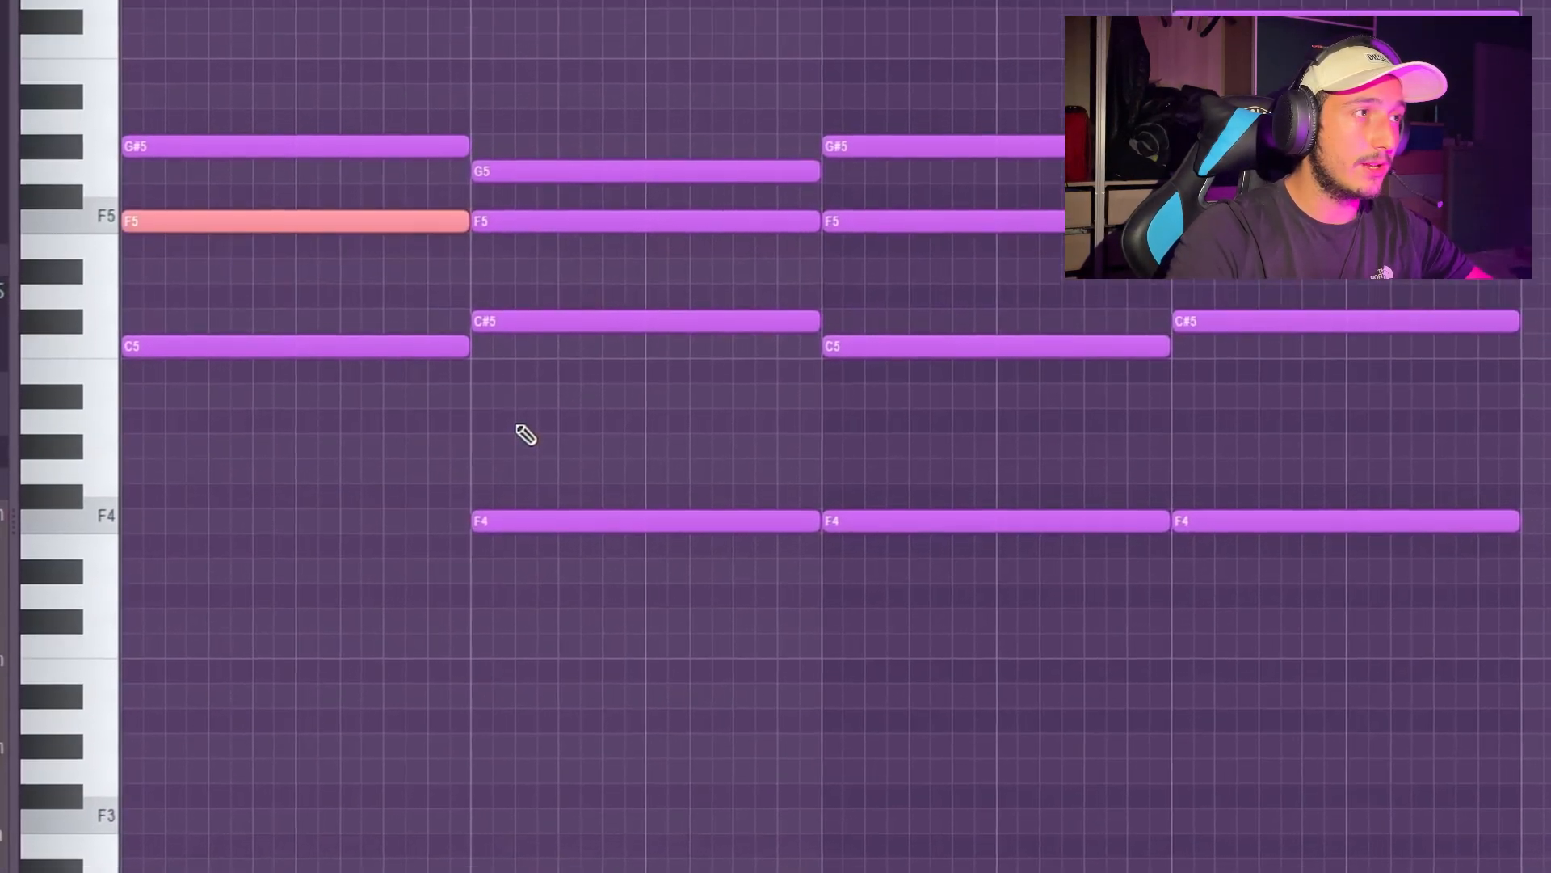
{"action": "left_click", "coordinate": [578, 79]}
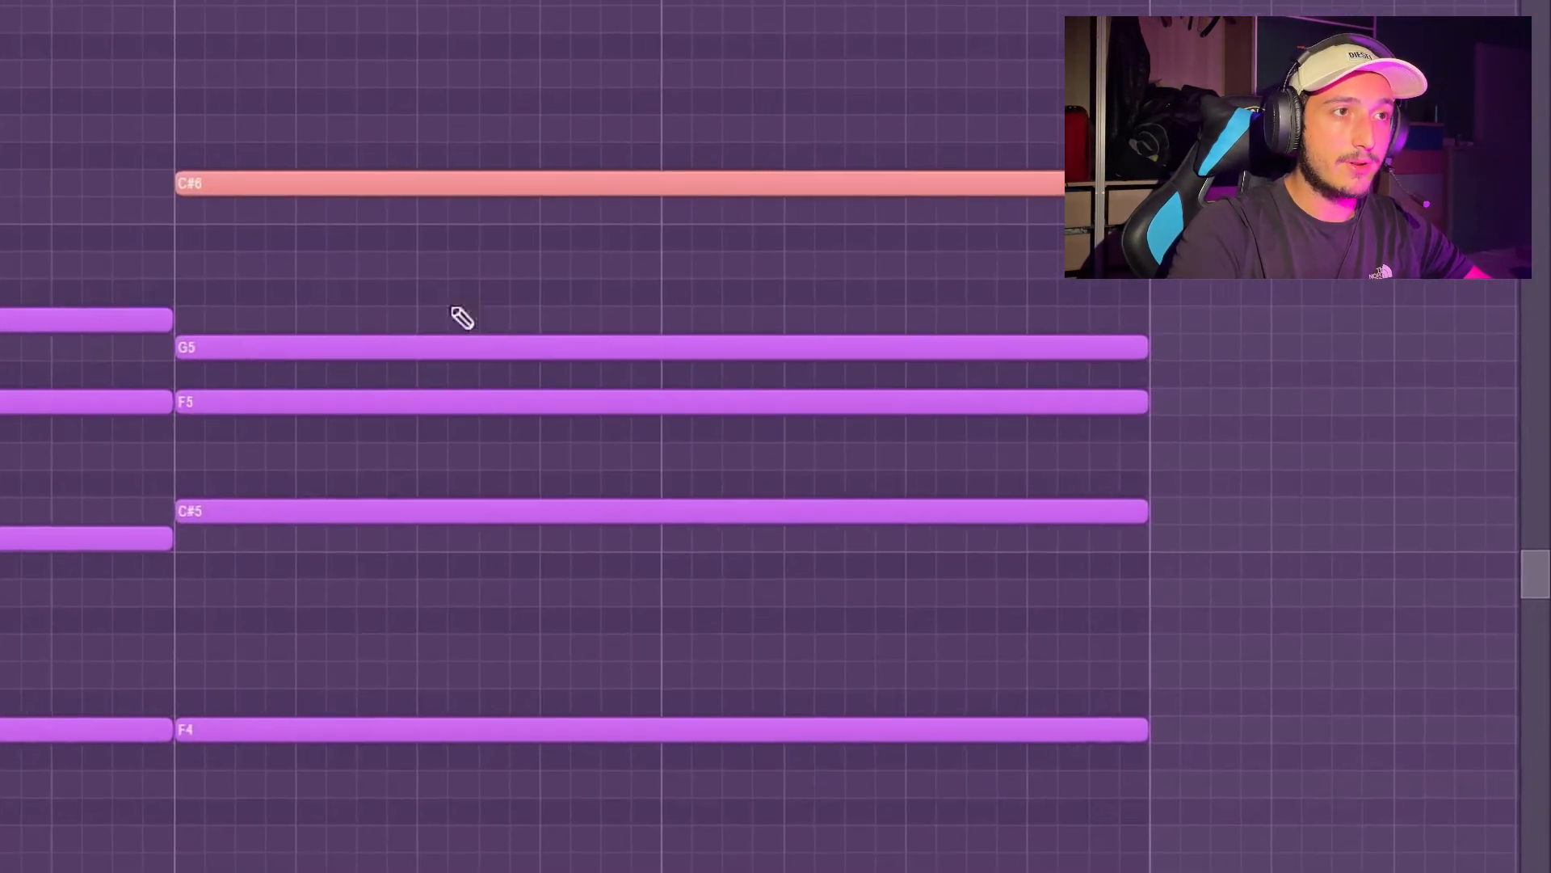
{"action": "scroll", "coordinate": [249, 315], "scroll_direction": "down", "scroll_amount": 3}
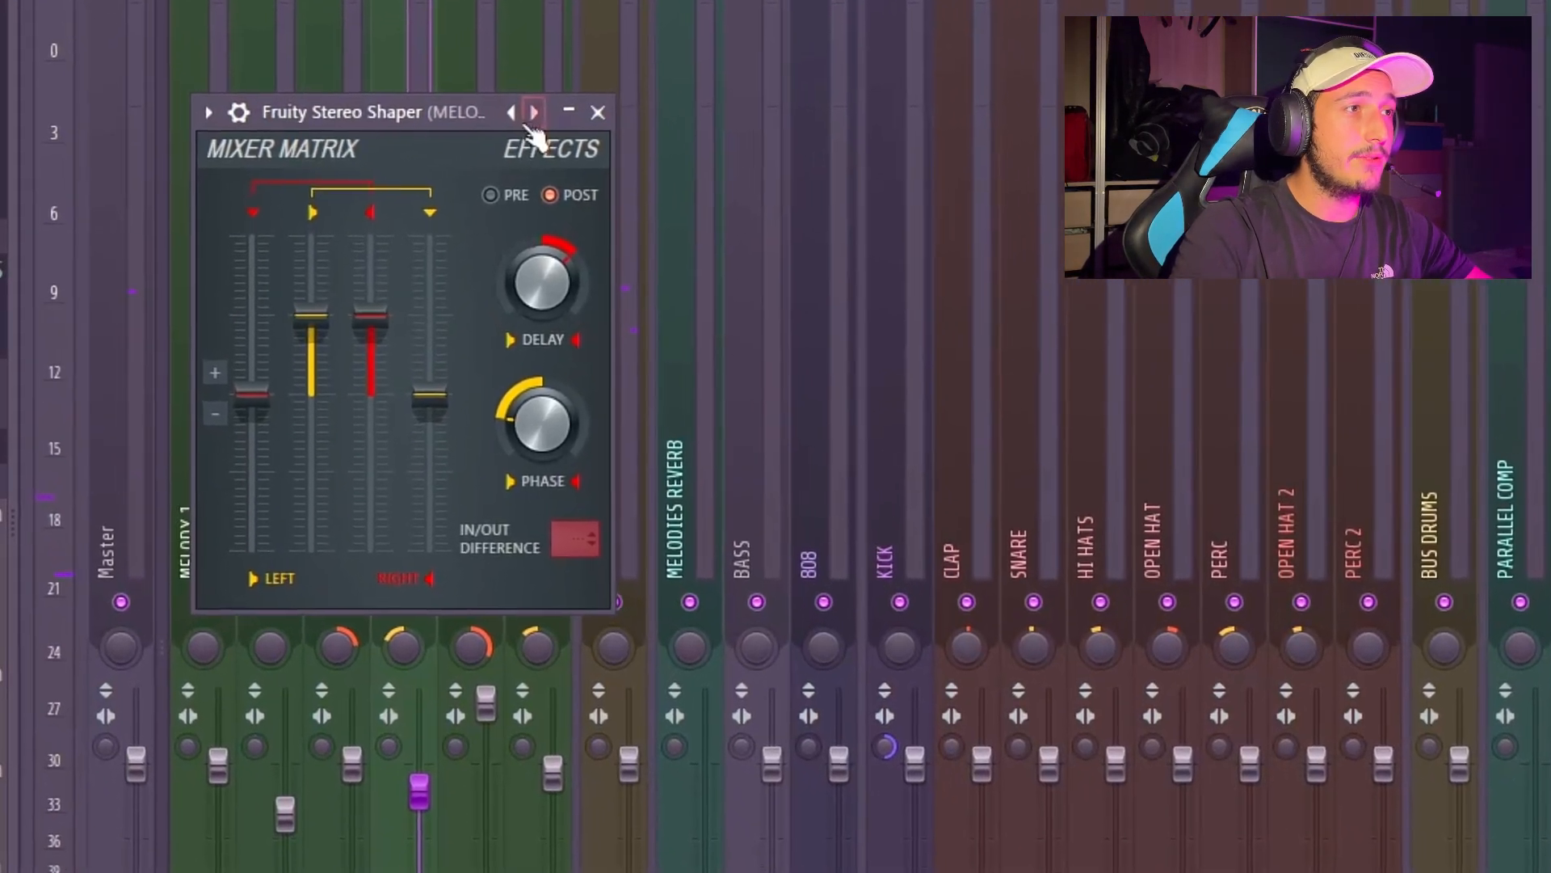
Load a Stereoize preset in the melody track's Fruity Stereo Shaper and play back the chords
{"action": "left_click", "coordinate": [450, 138]}
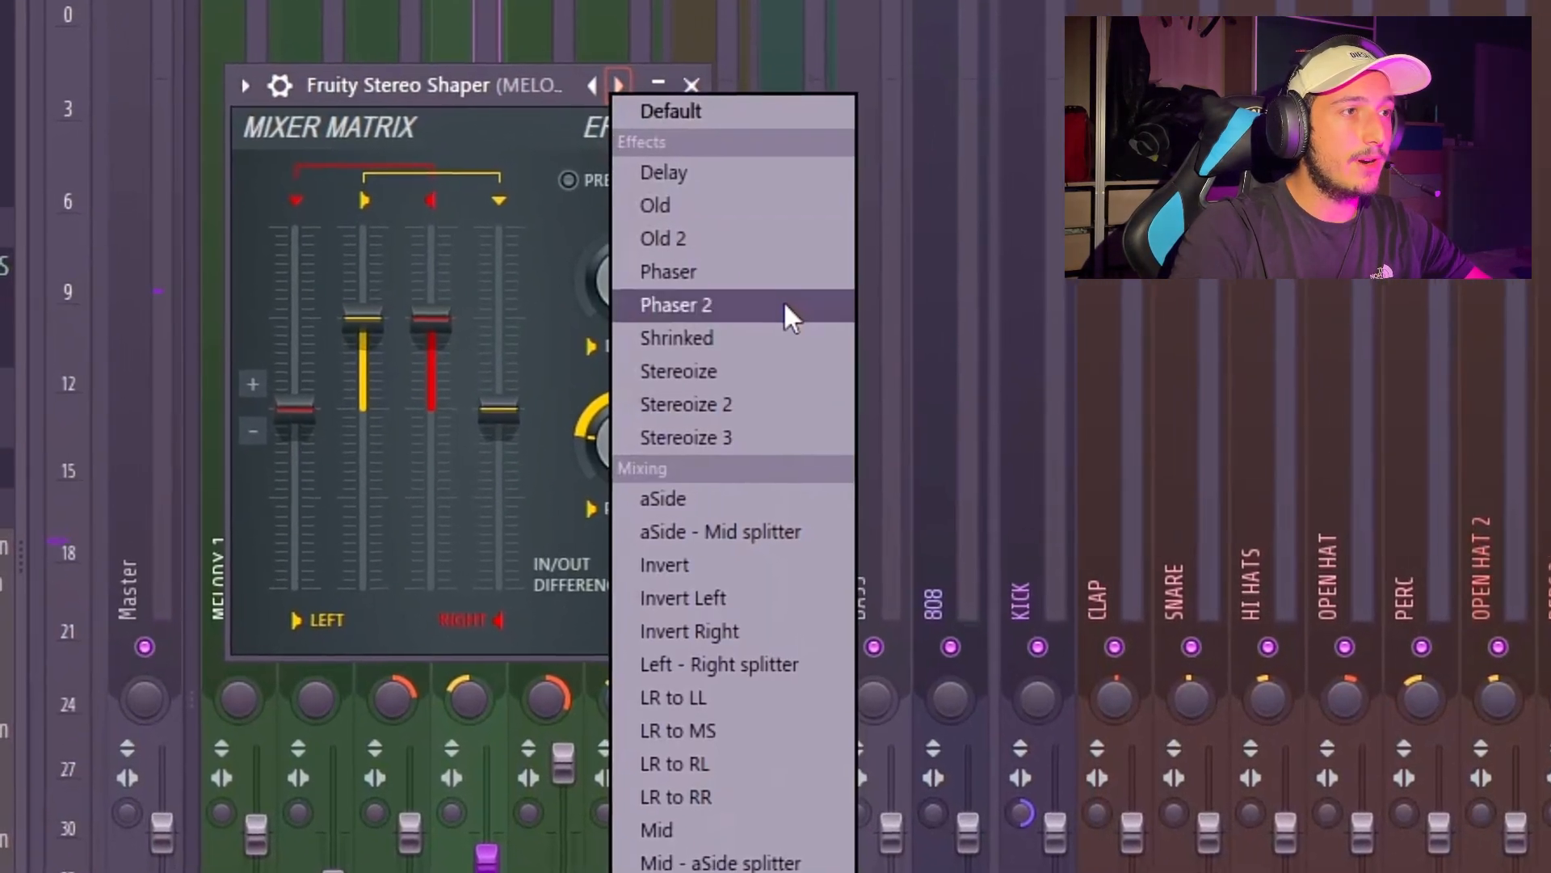
{"action": "left_click", "coordinate": [791, 460]}
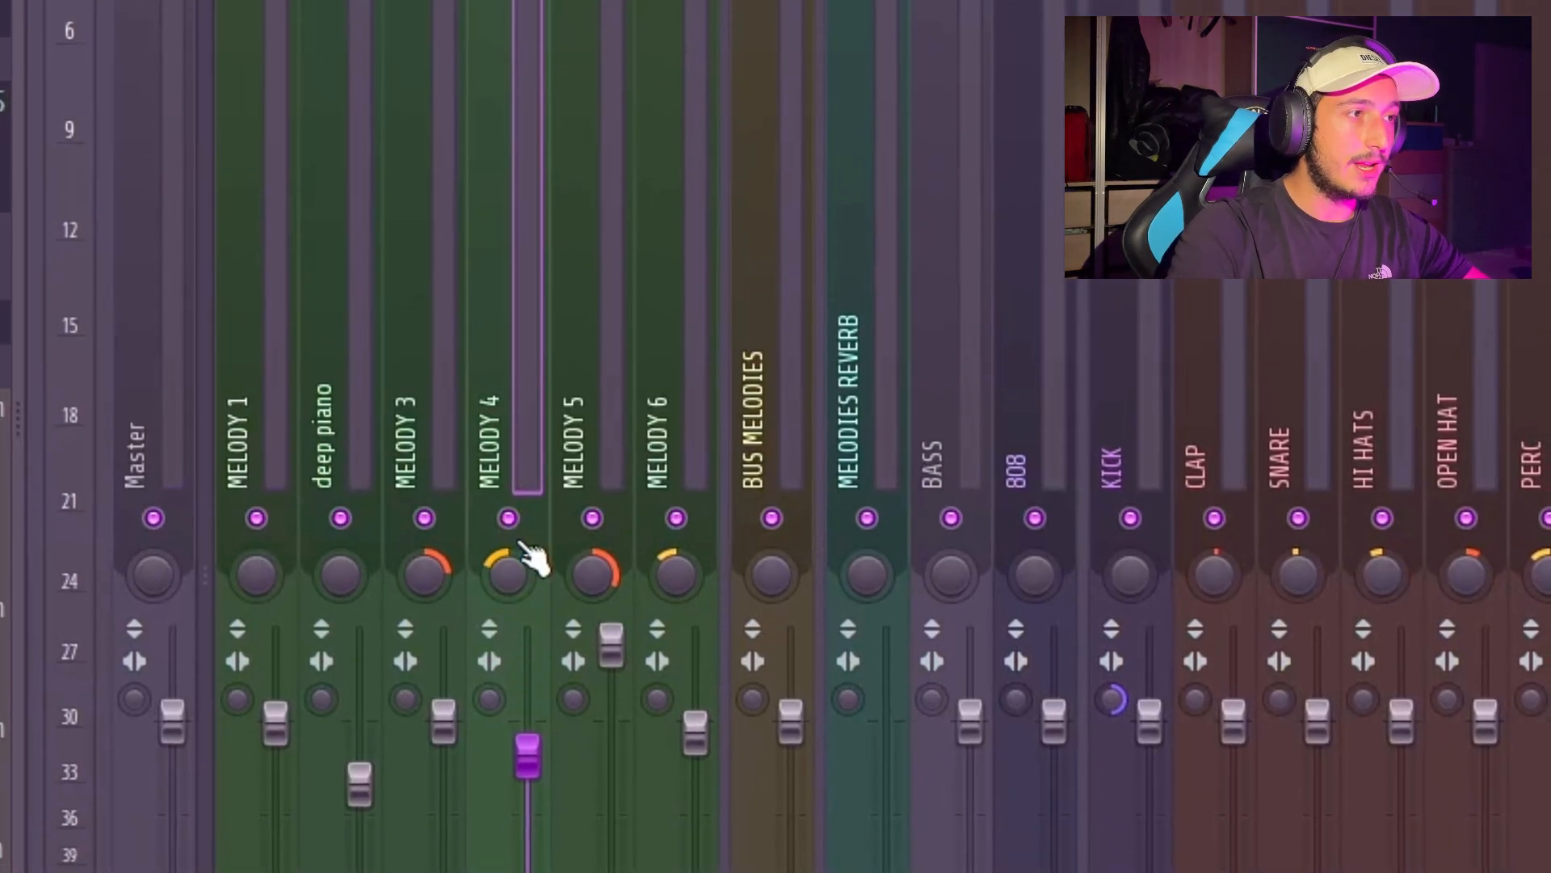
{"action": "key", "text": "space"}
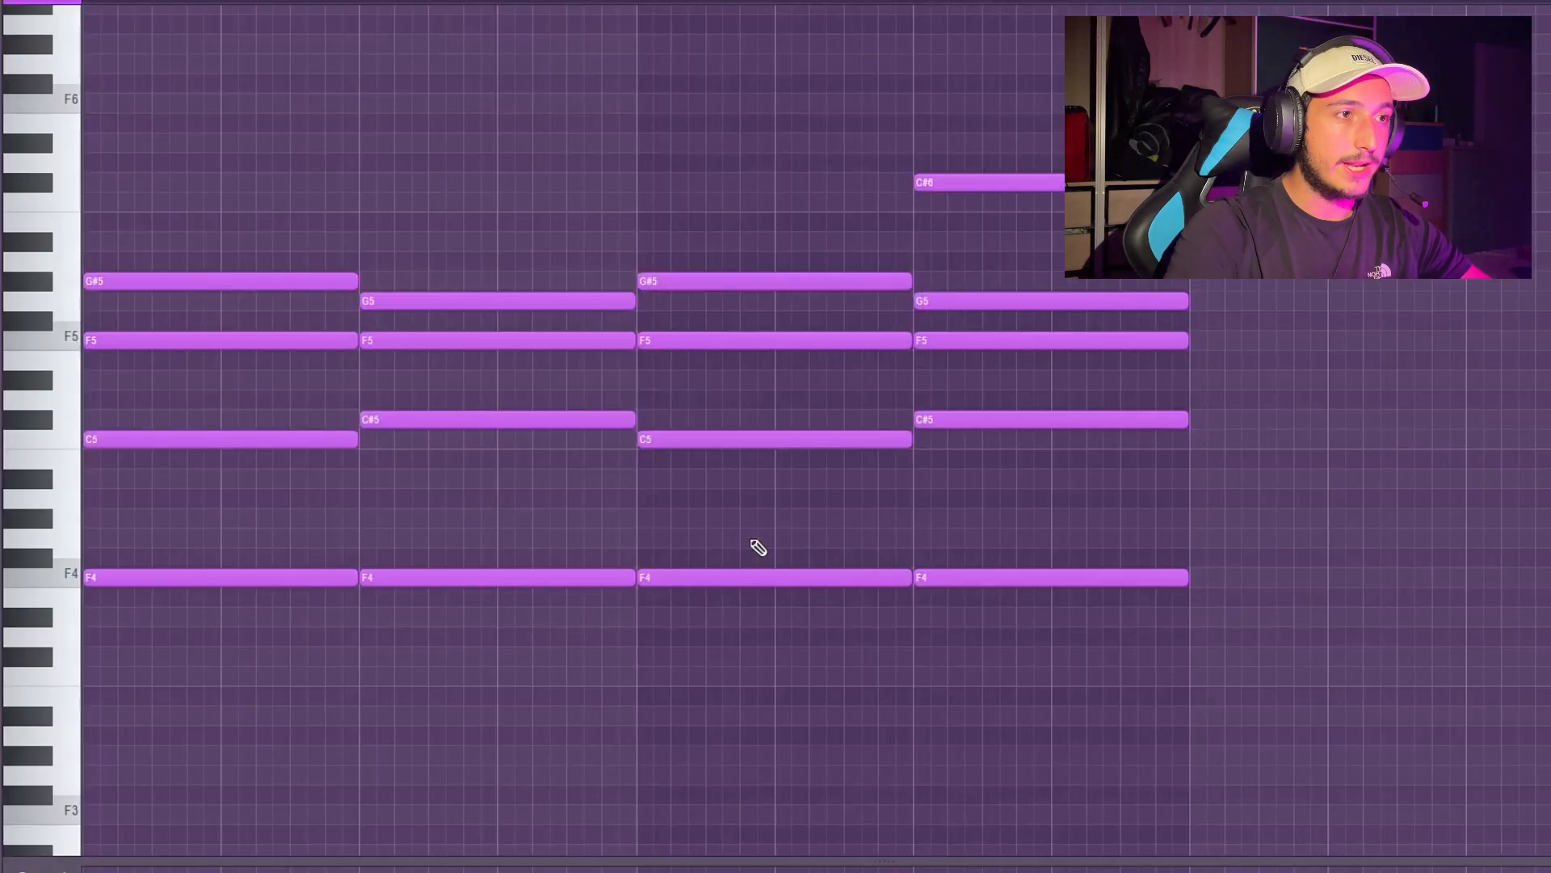
{"action": "key", "text": "space"}
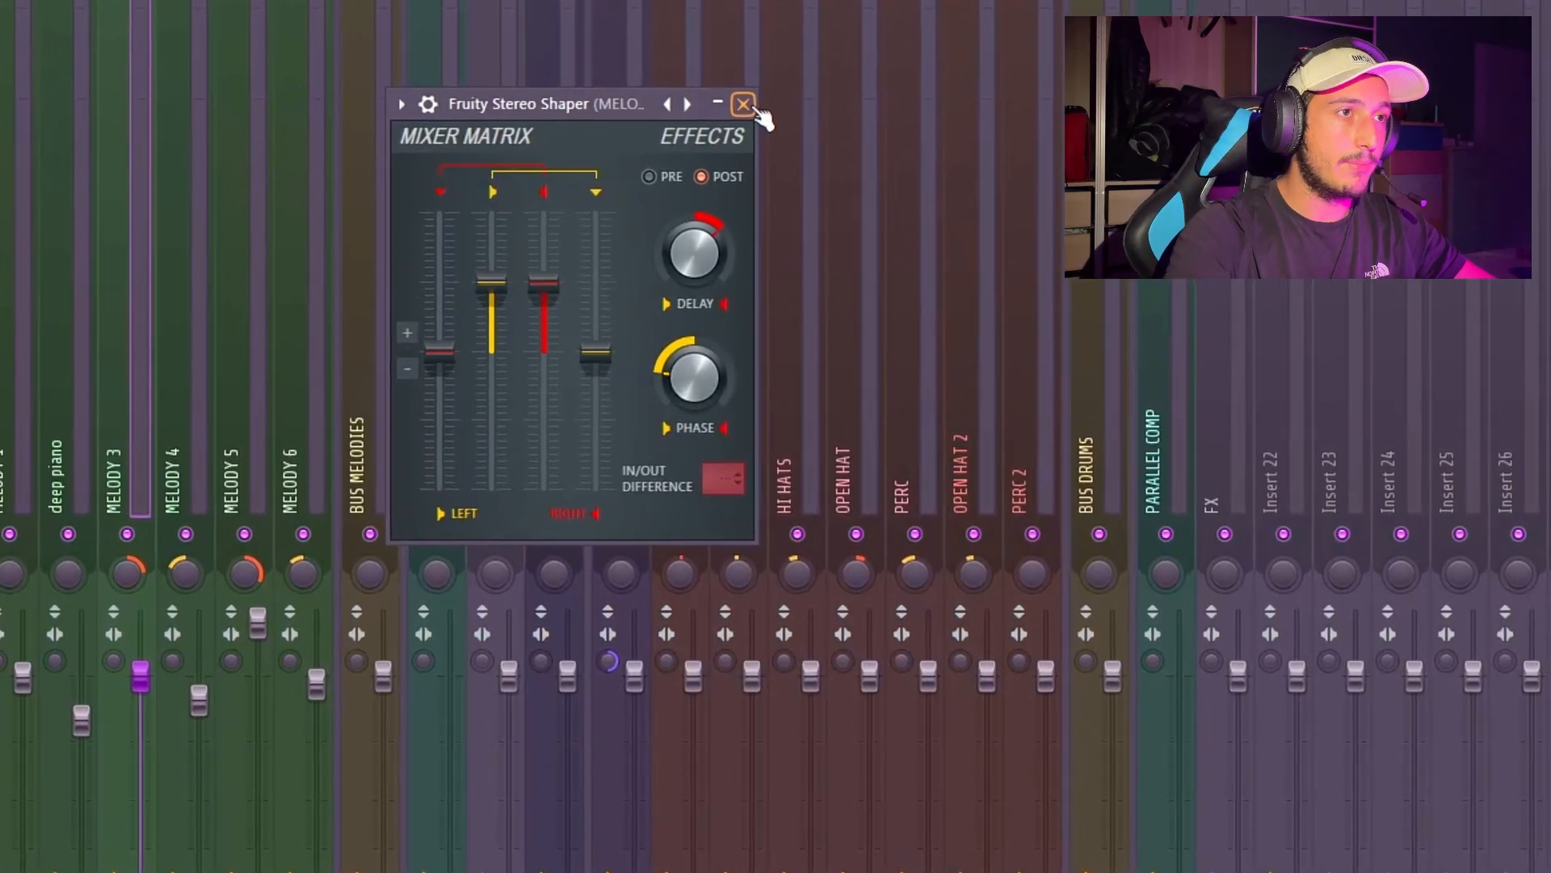
Play back the arpeggio melody and close the Fruity Stereo Shaper and Melody 5 EQ windows
{"action": "left_click", "coordinate": [739, 148]}
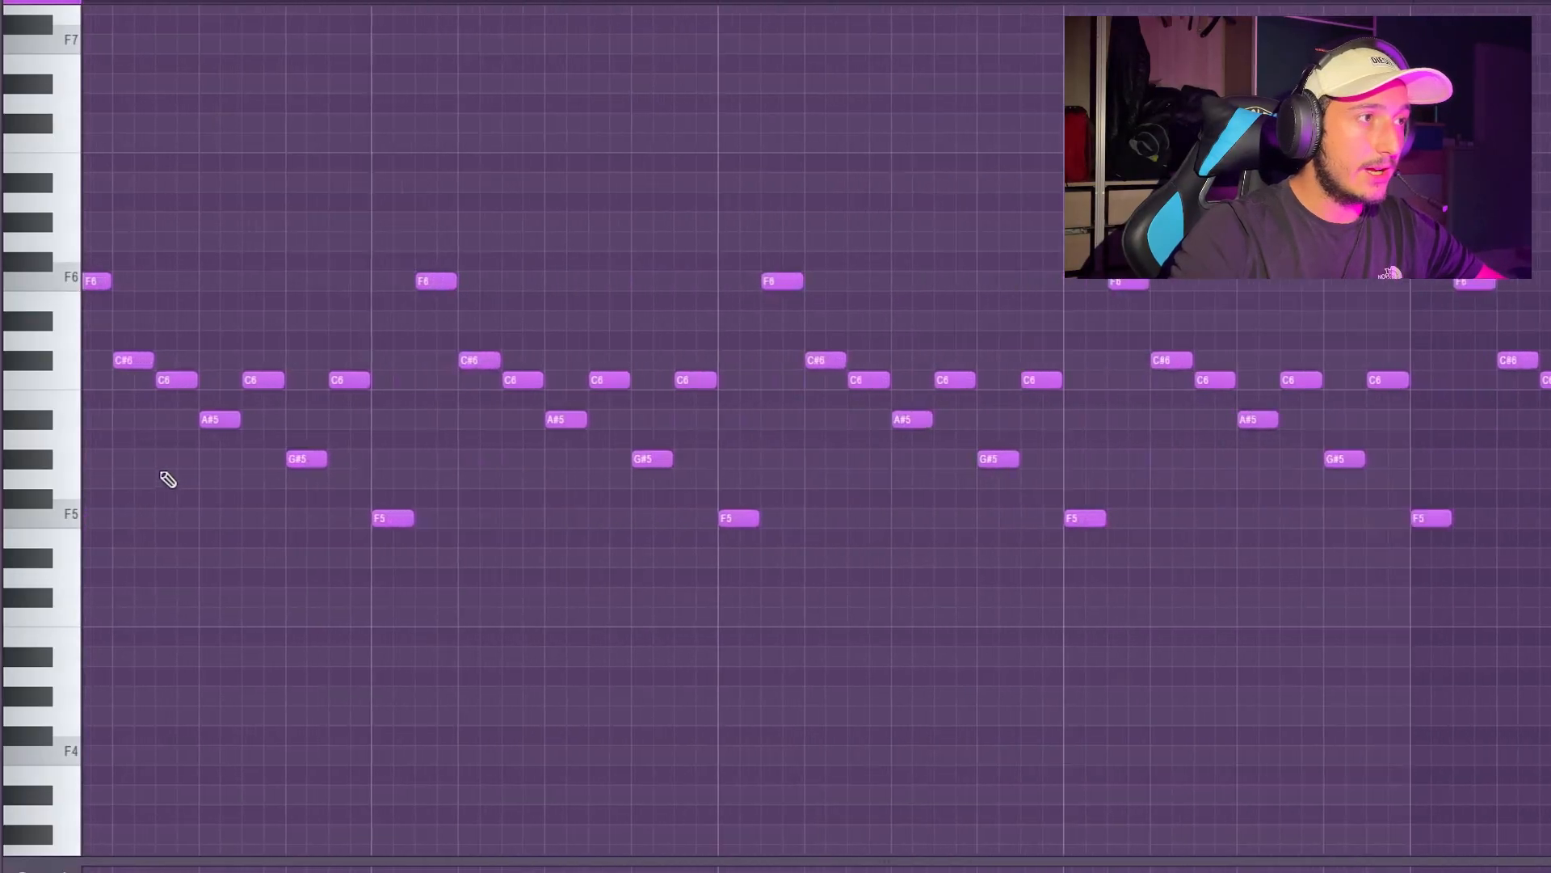
{"action": "key", "text": "space"}
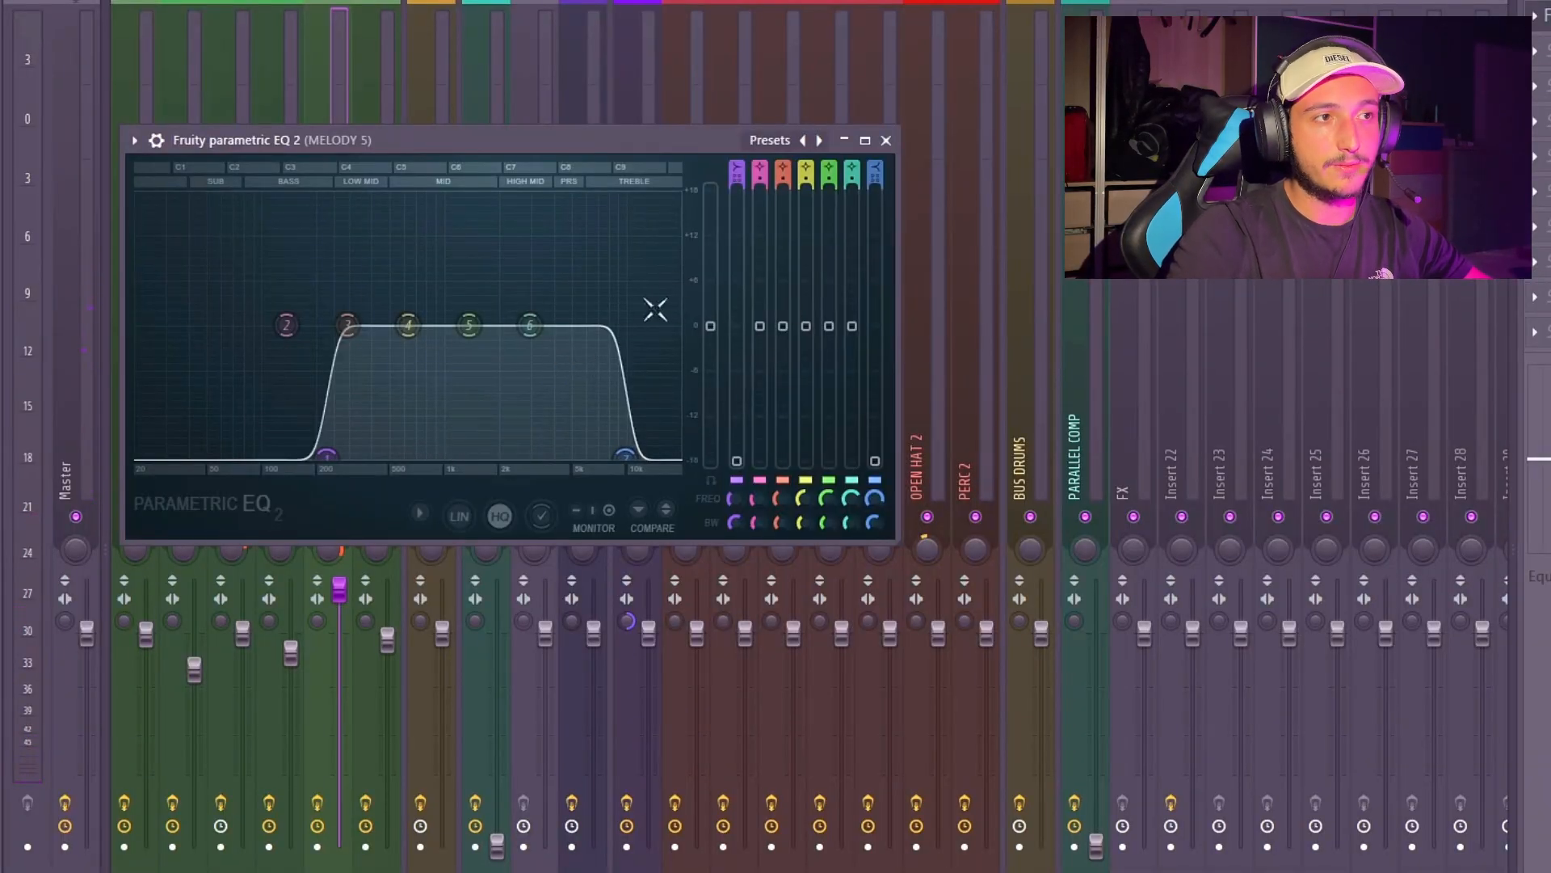
{"action": "key", "text": "Escape"}
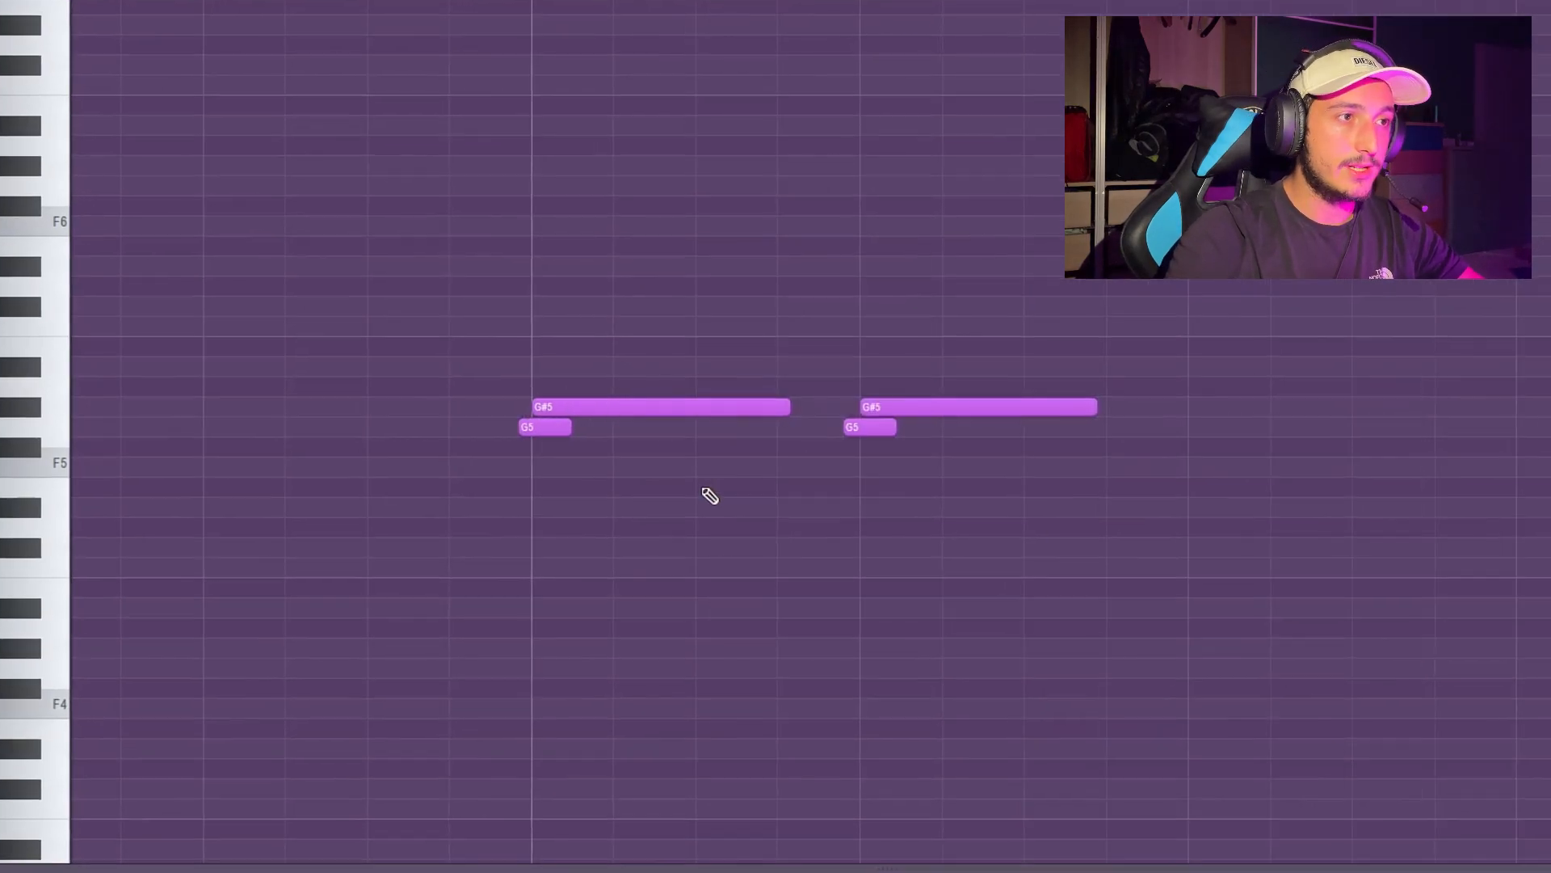
Select the first G5 and G#5 note pair in the sparse counter-melody and play the melody back
{"action": "left_click_drag", "start_coordinate": [501, 379], "coordinate": [697, 475]}
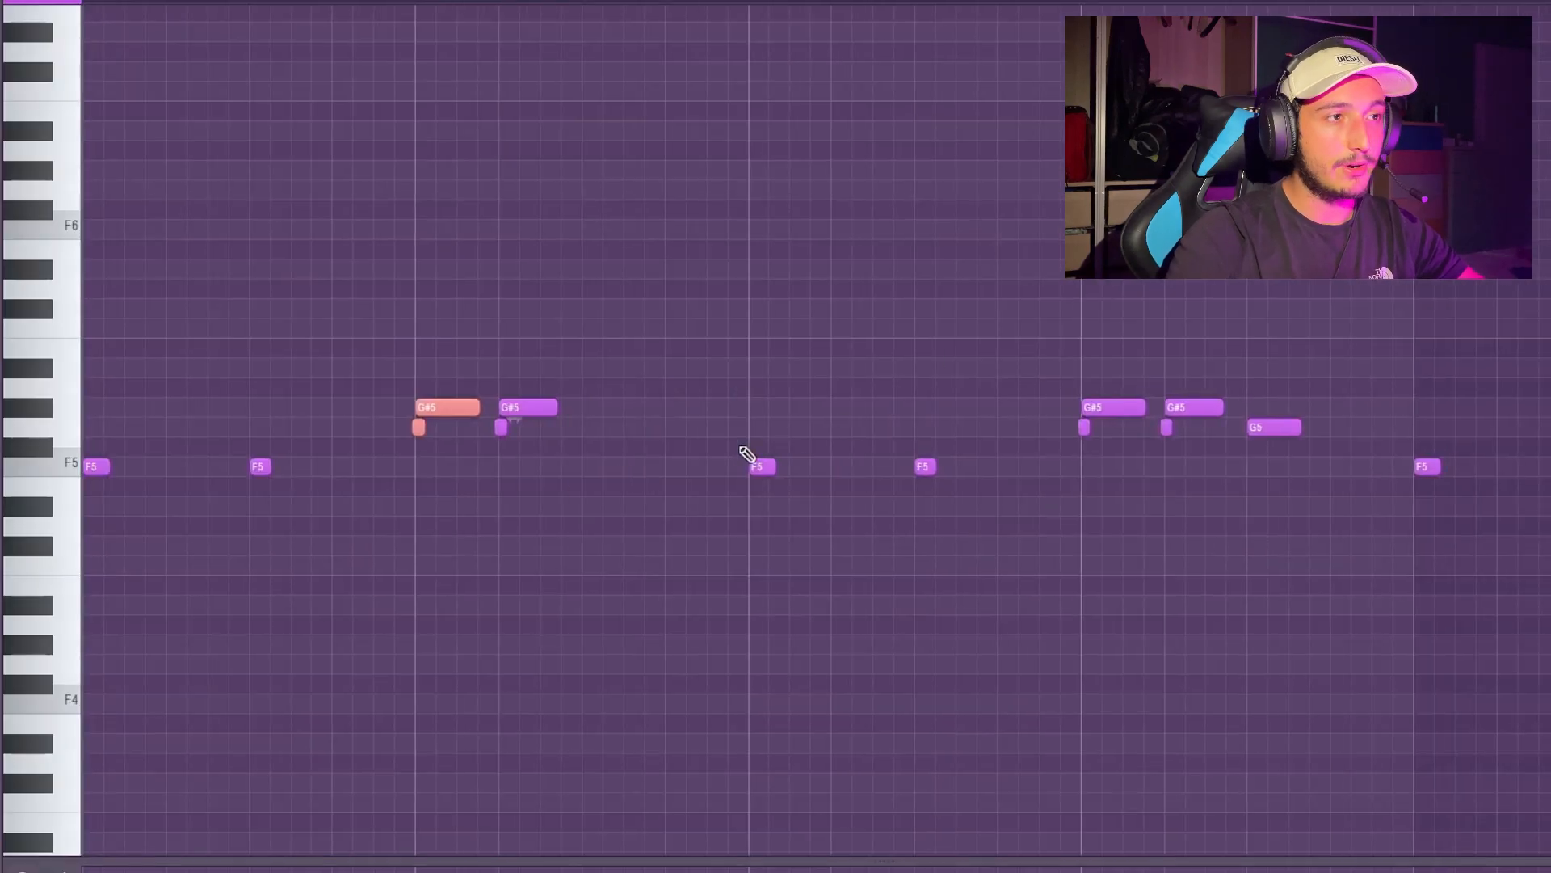
{"action": "key", "text": "space"}
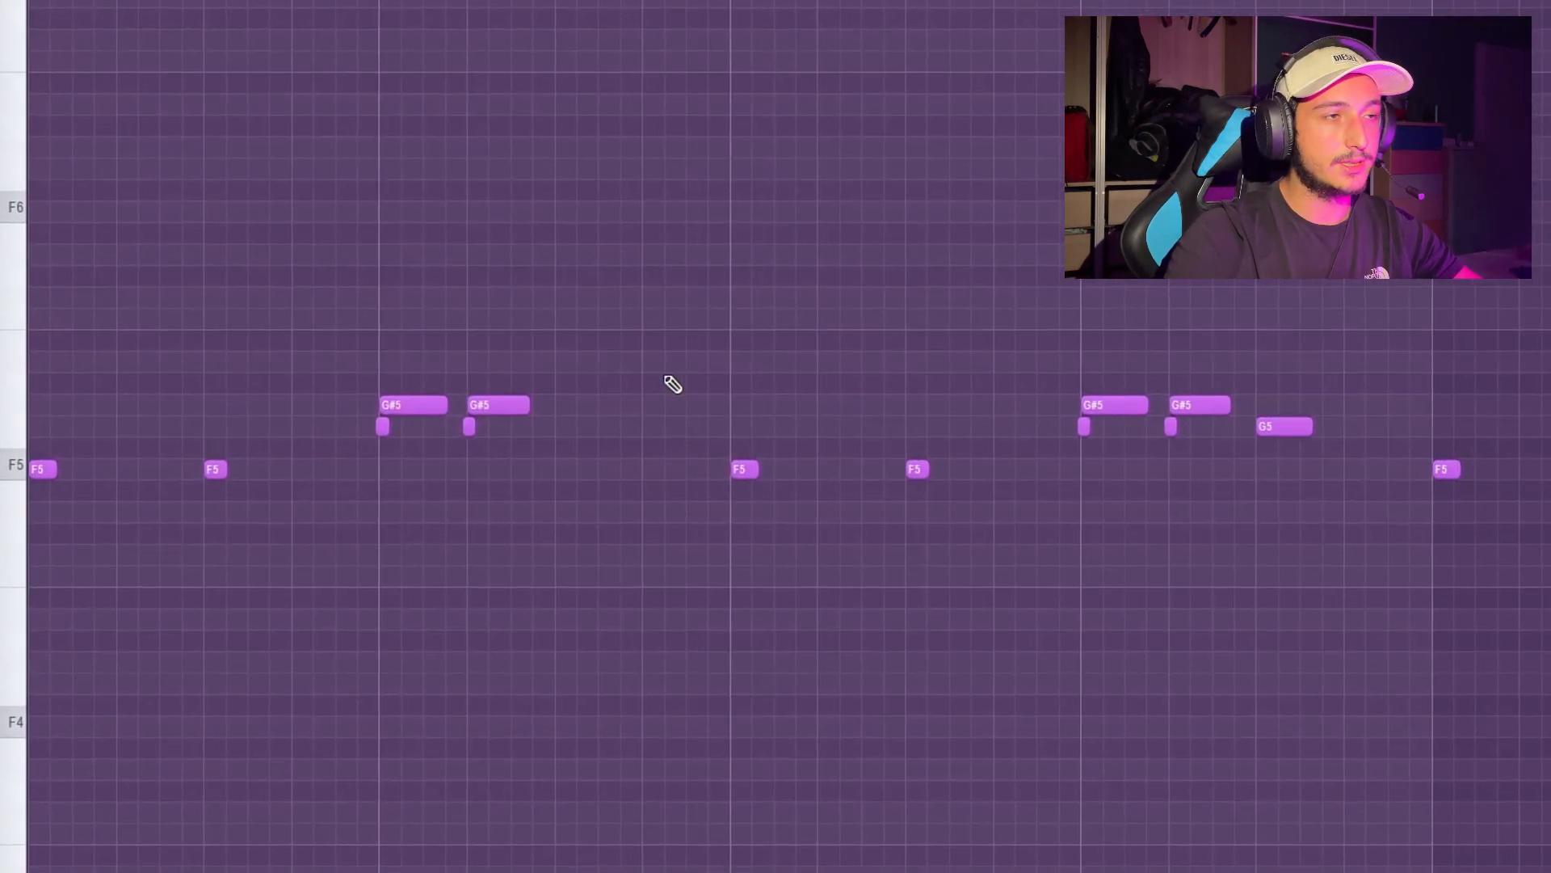
{"action": "scroll", "coordinate": [673, 385], "scroll_direction": "down", "scroll_amount": 2}
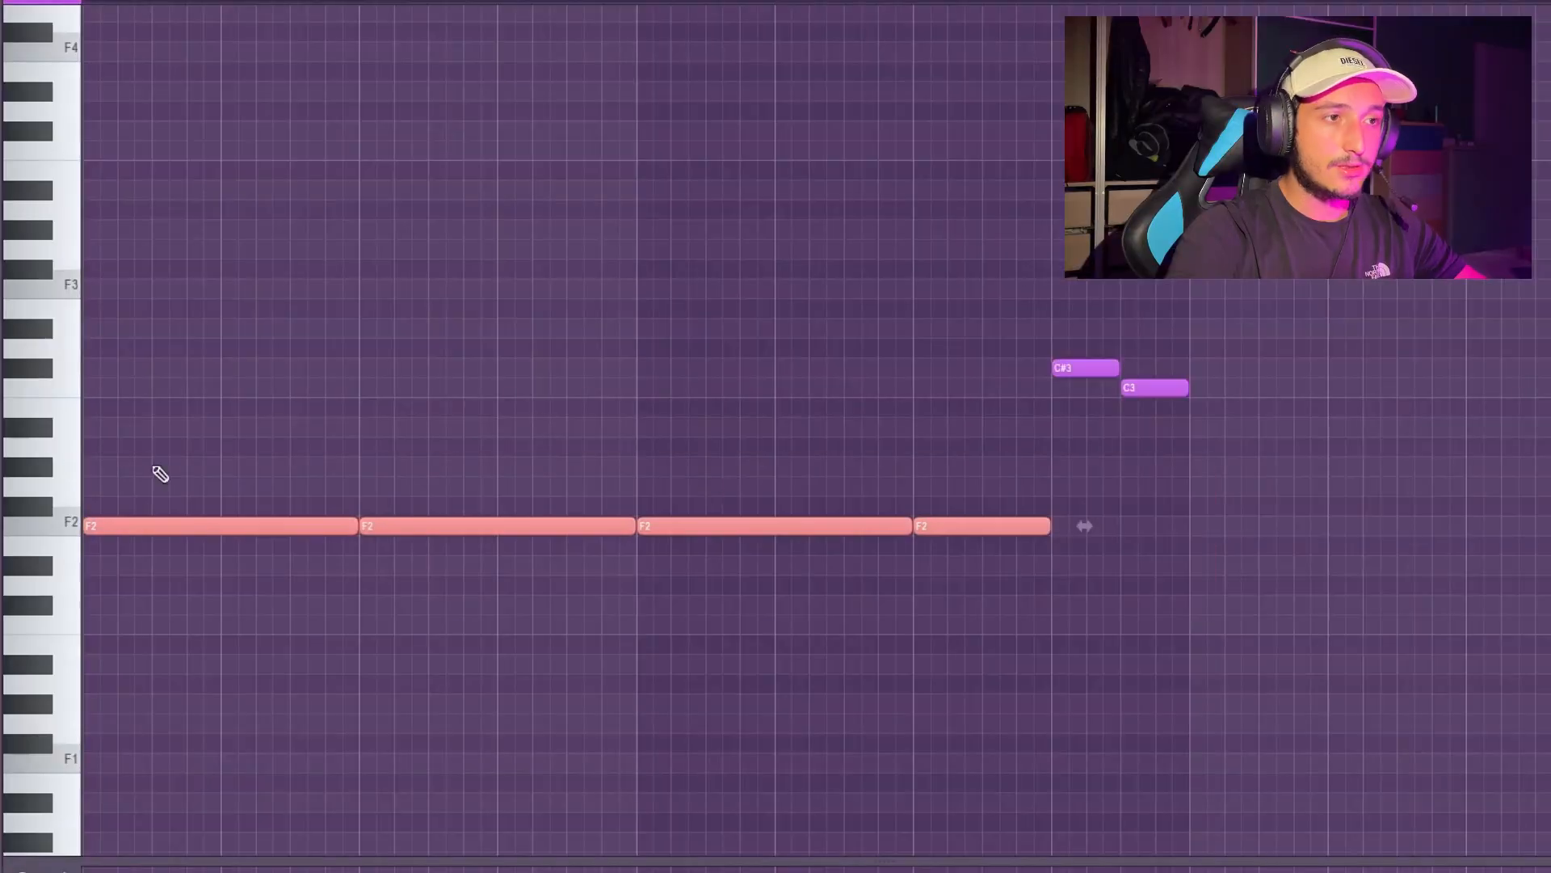
Select the closing C#3 and C3 notes of the piano bass line and play the part back
{"action": "left_click_drag", "start_coordinate": [1167, 432], "coordinate": [1068, 322]}
{"action": "scroll", "coordinate": [1108, 404], "scroll_direction": "up", "scroll_amount": 1}
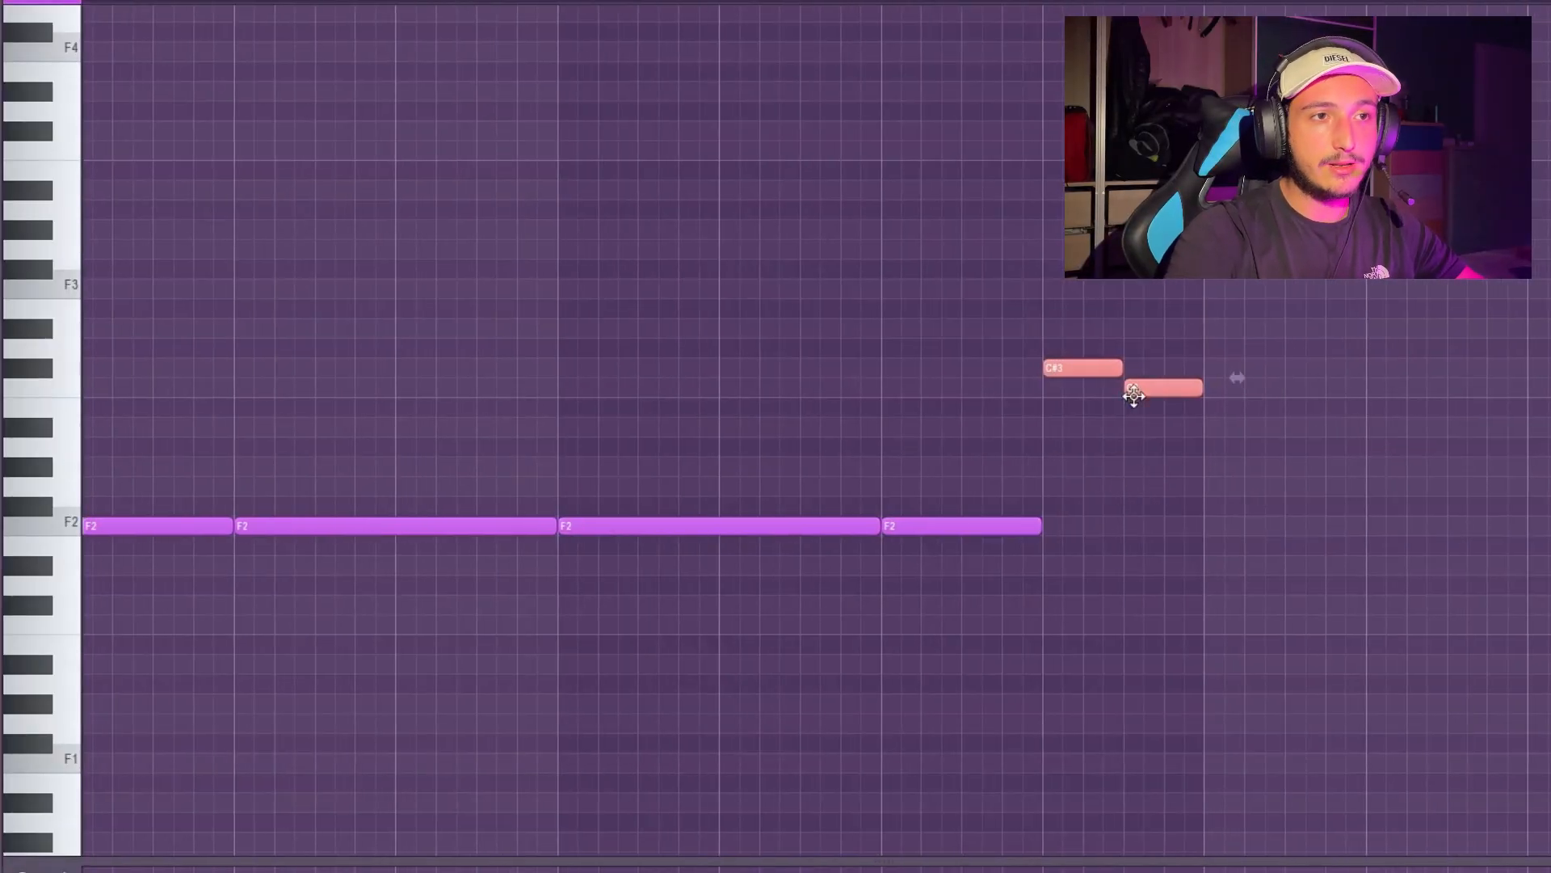
{"action": "scroll", "coordinate": [1103, 404], "scroll_direction": "down", "scroll_amount": 1}
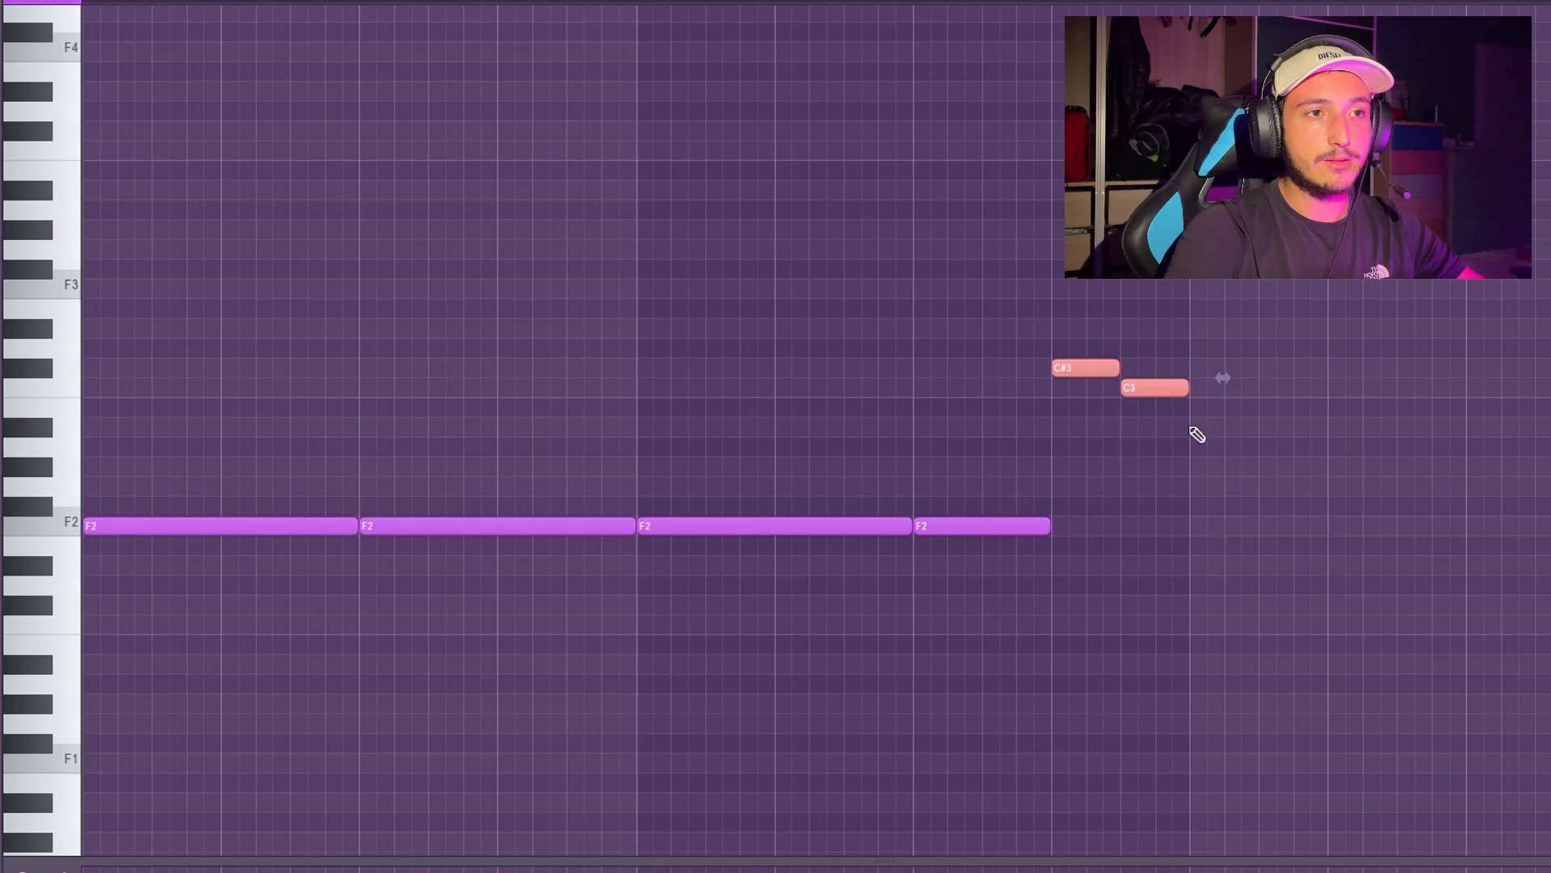
{"action": "key", "text": "space"}
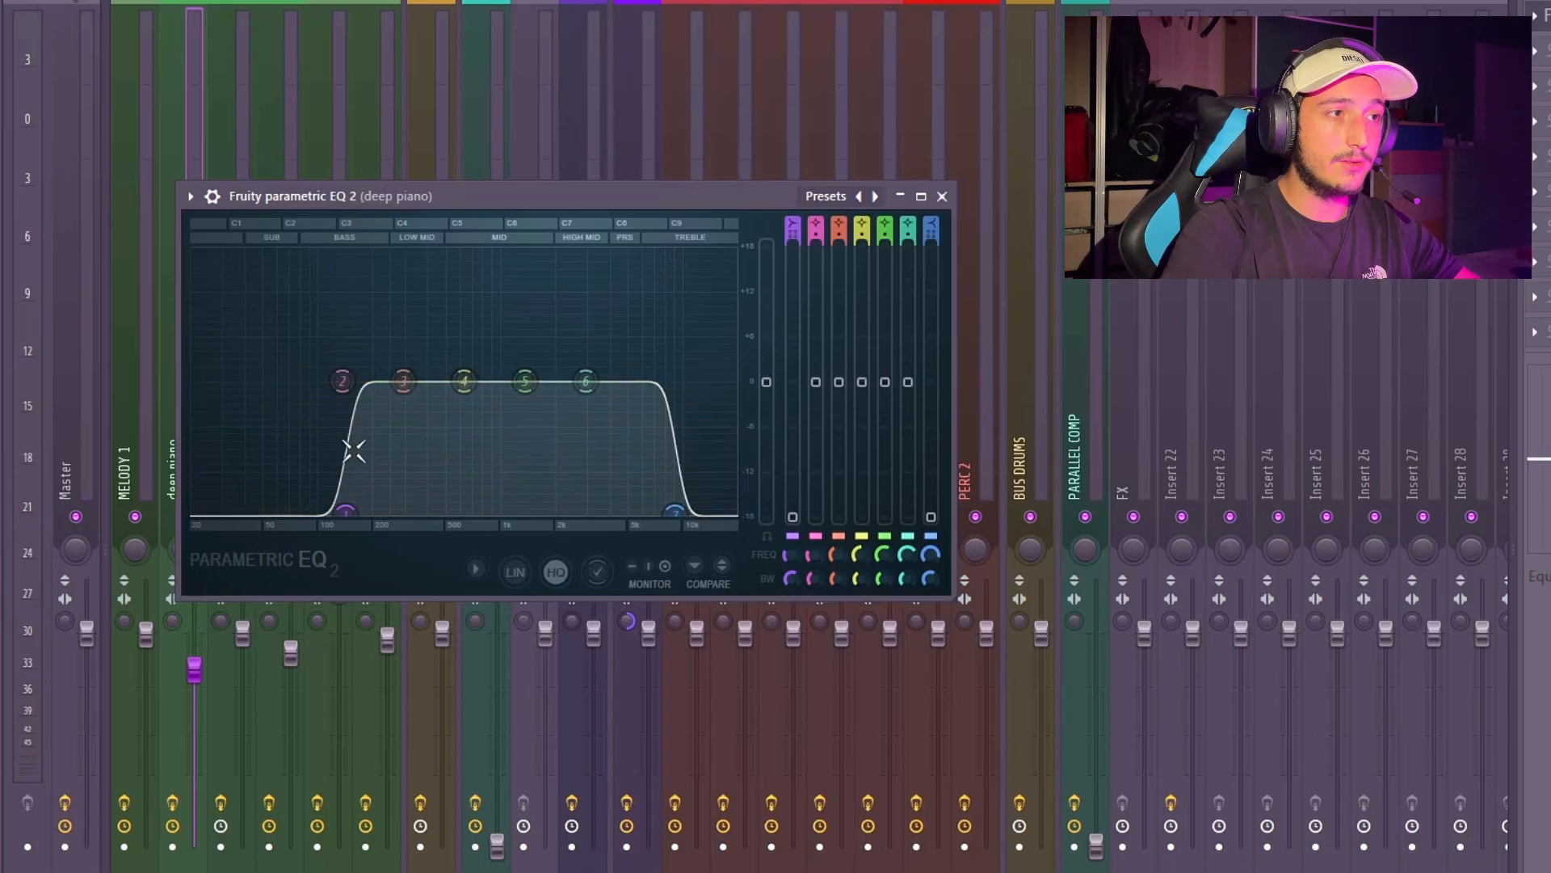
{"action": "key", "text": "space"}
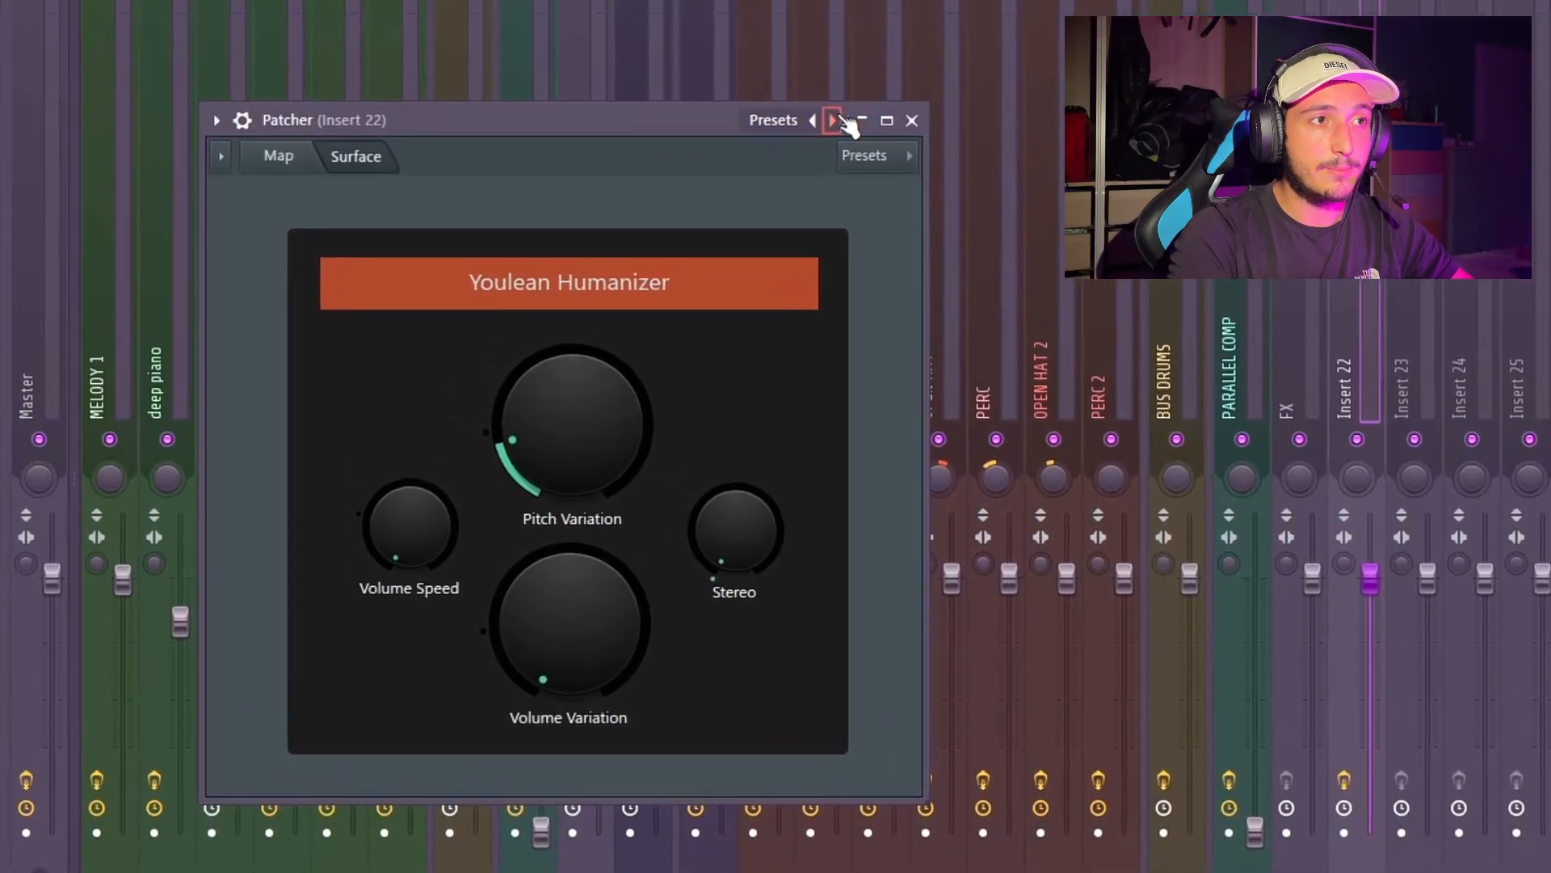
Load the Humanizer preset in Insert 22's Patcher and enable the Portal effect
{"action": "left_click", "coordinate": [692, 248]}
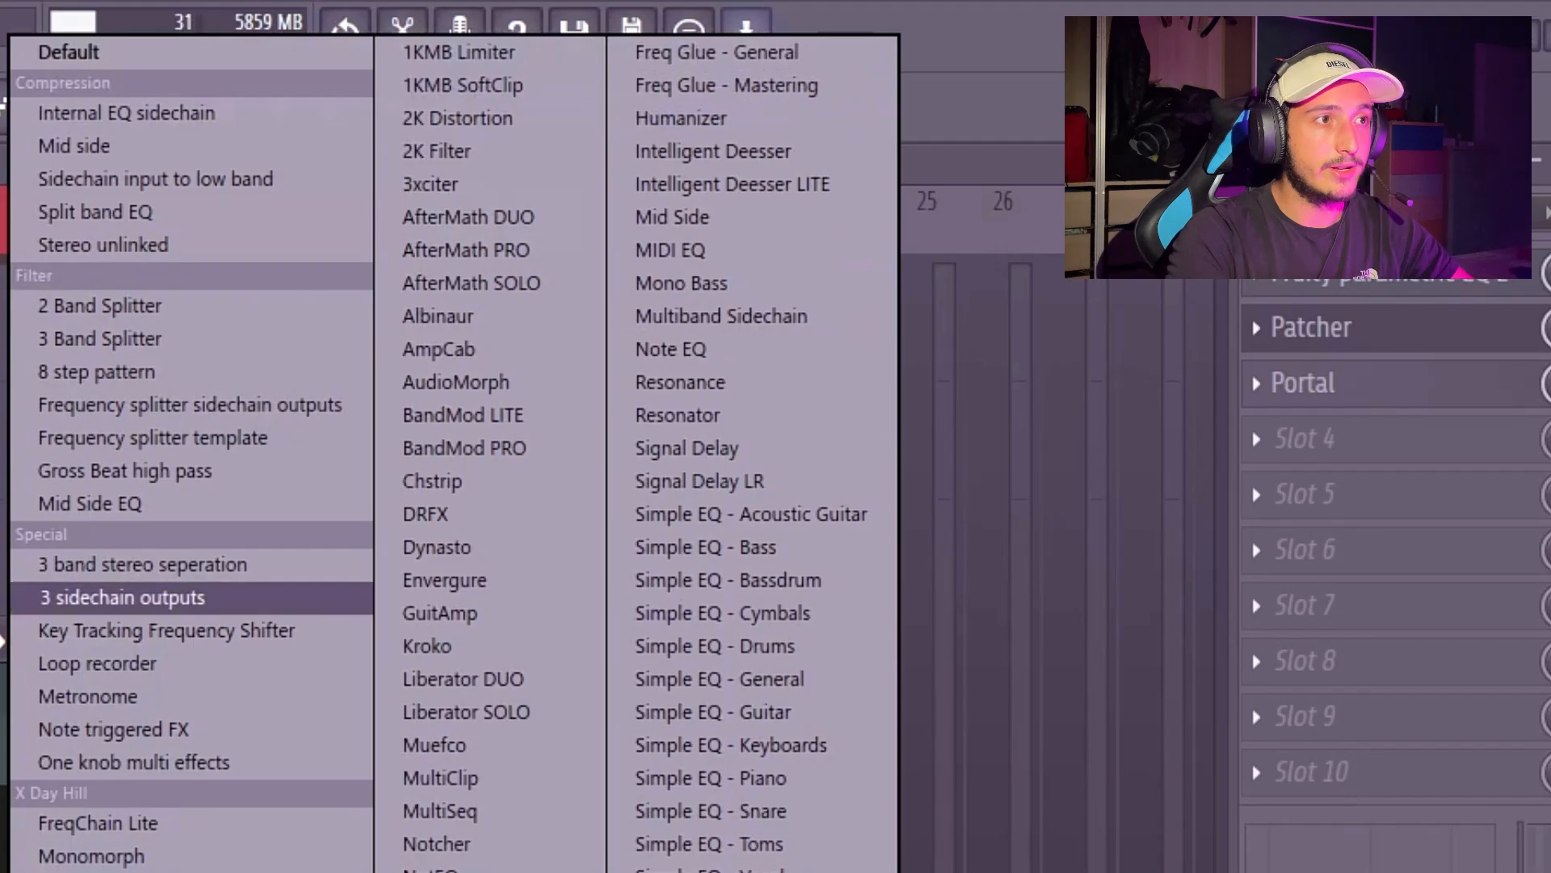
{"action": "left_click", "coordinate": [681, 118]}
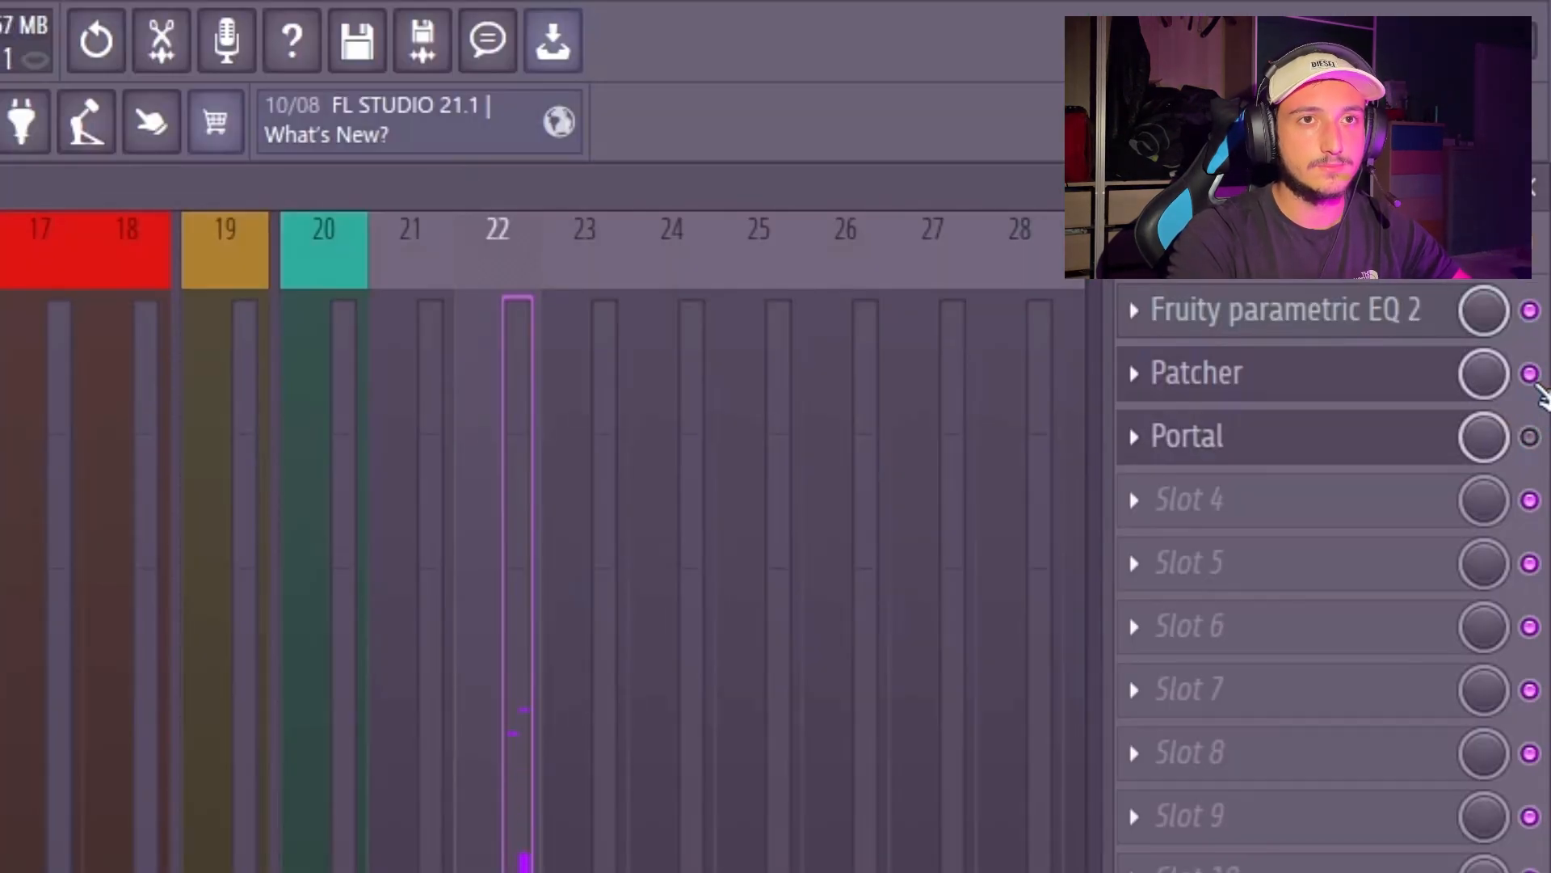
{"action": "left_click", "coordinate": [1529, 436]}
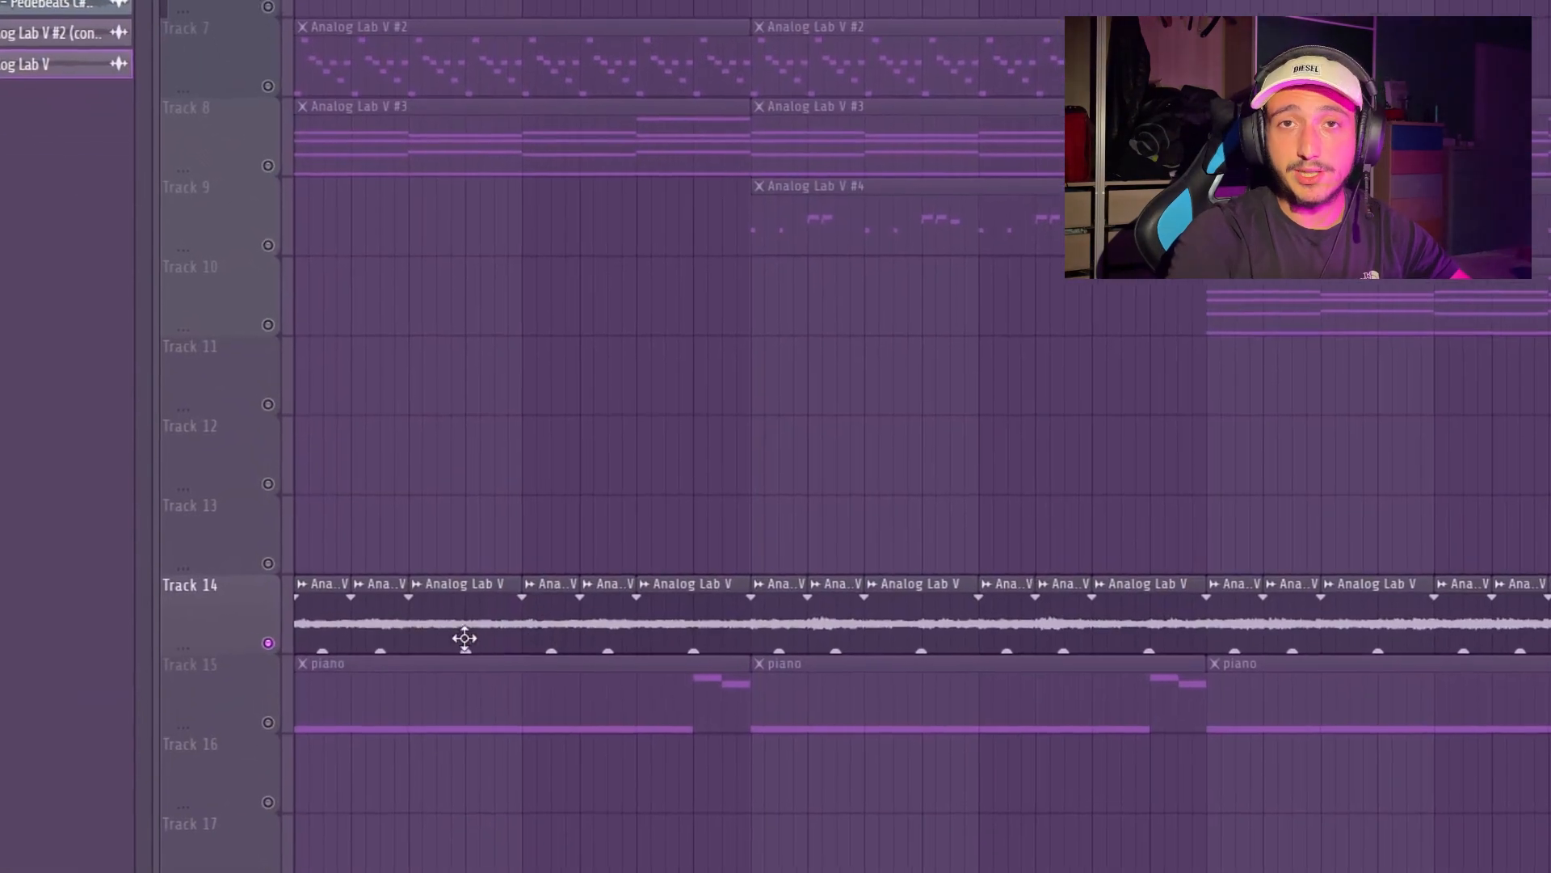
Review the settings of the reversed Analog Lab V audio clip on Track 14 and the playlist arrangement
{"action": "double_click", "coordinate": [458, 617]}
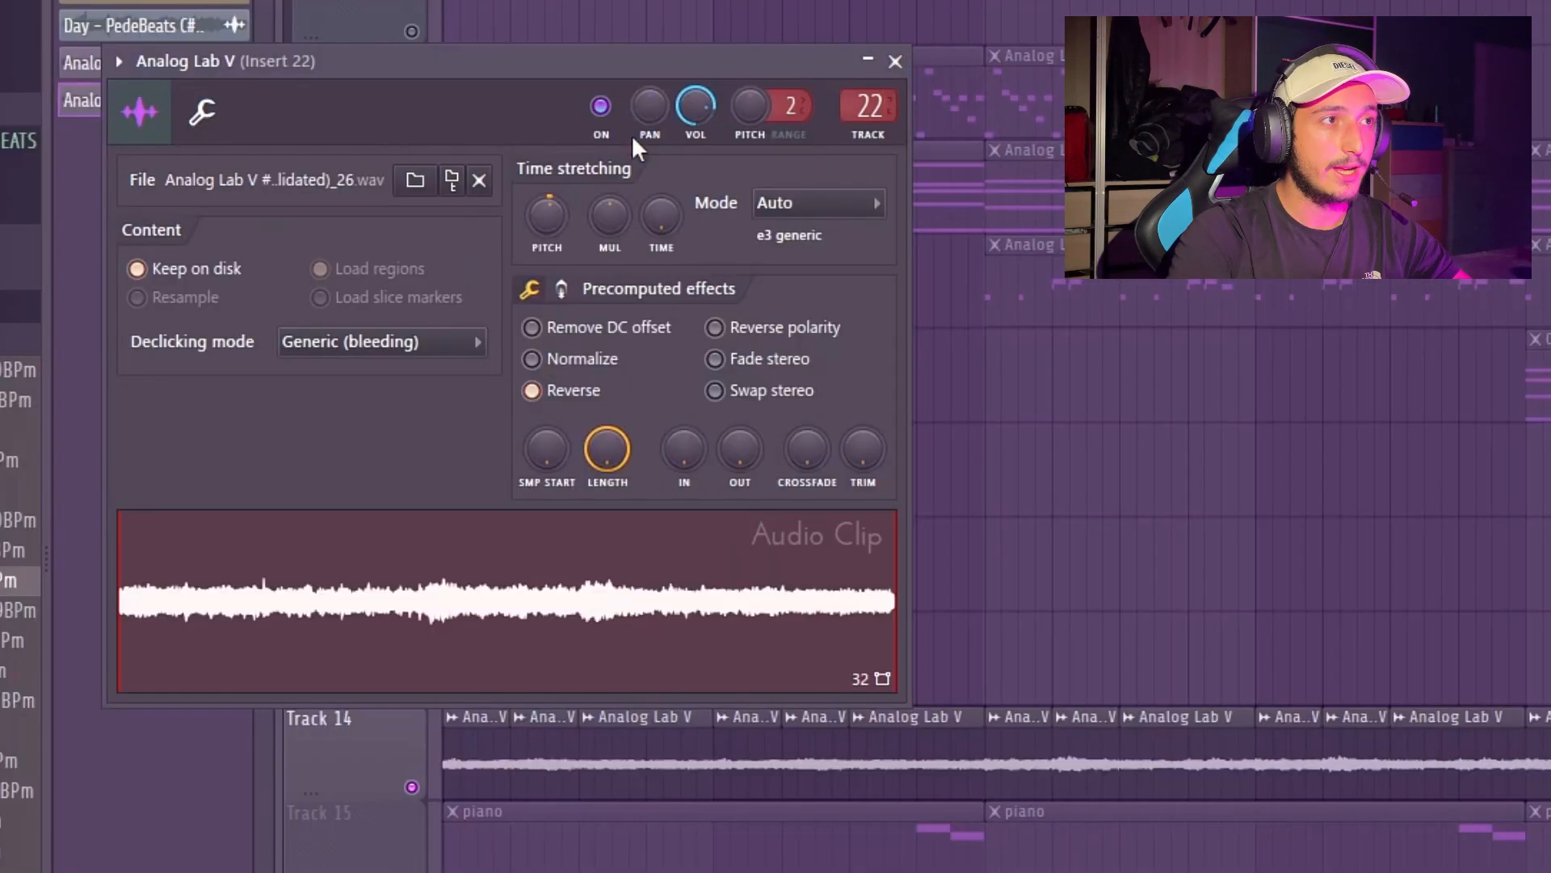
{"action": "left_click", "coordinate": [895, 62]}
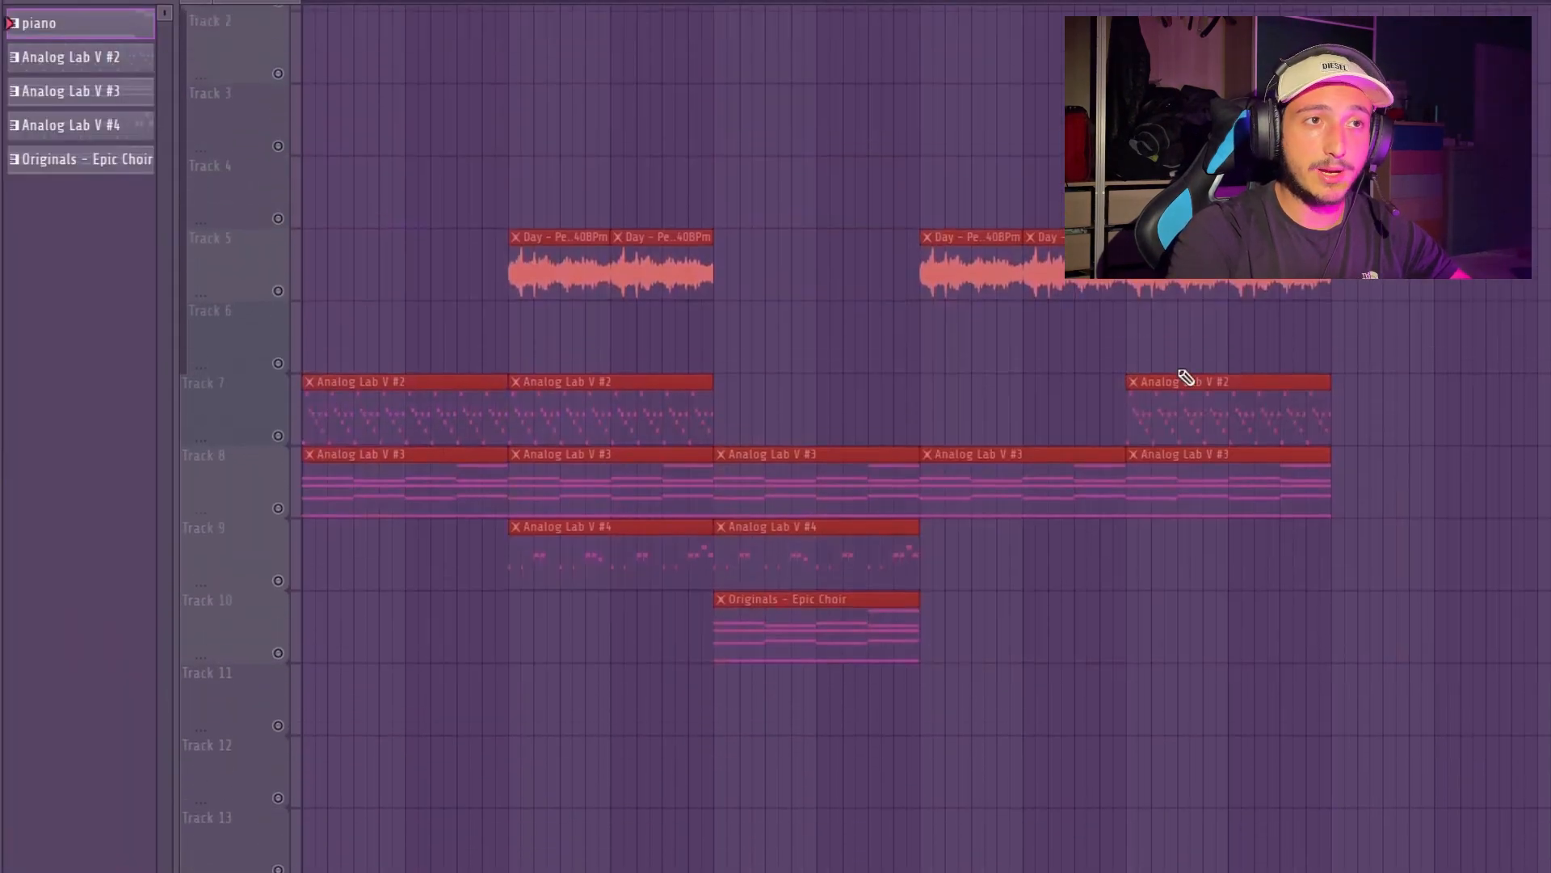
{"action": "scroll", "coordinate": [1010, 518], "scroll_direction": "down", "scroll_amount": 5}
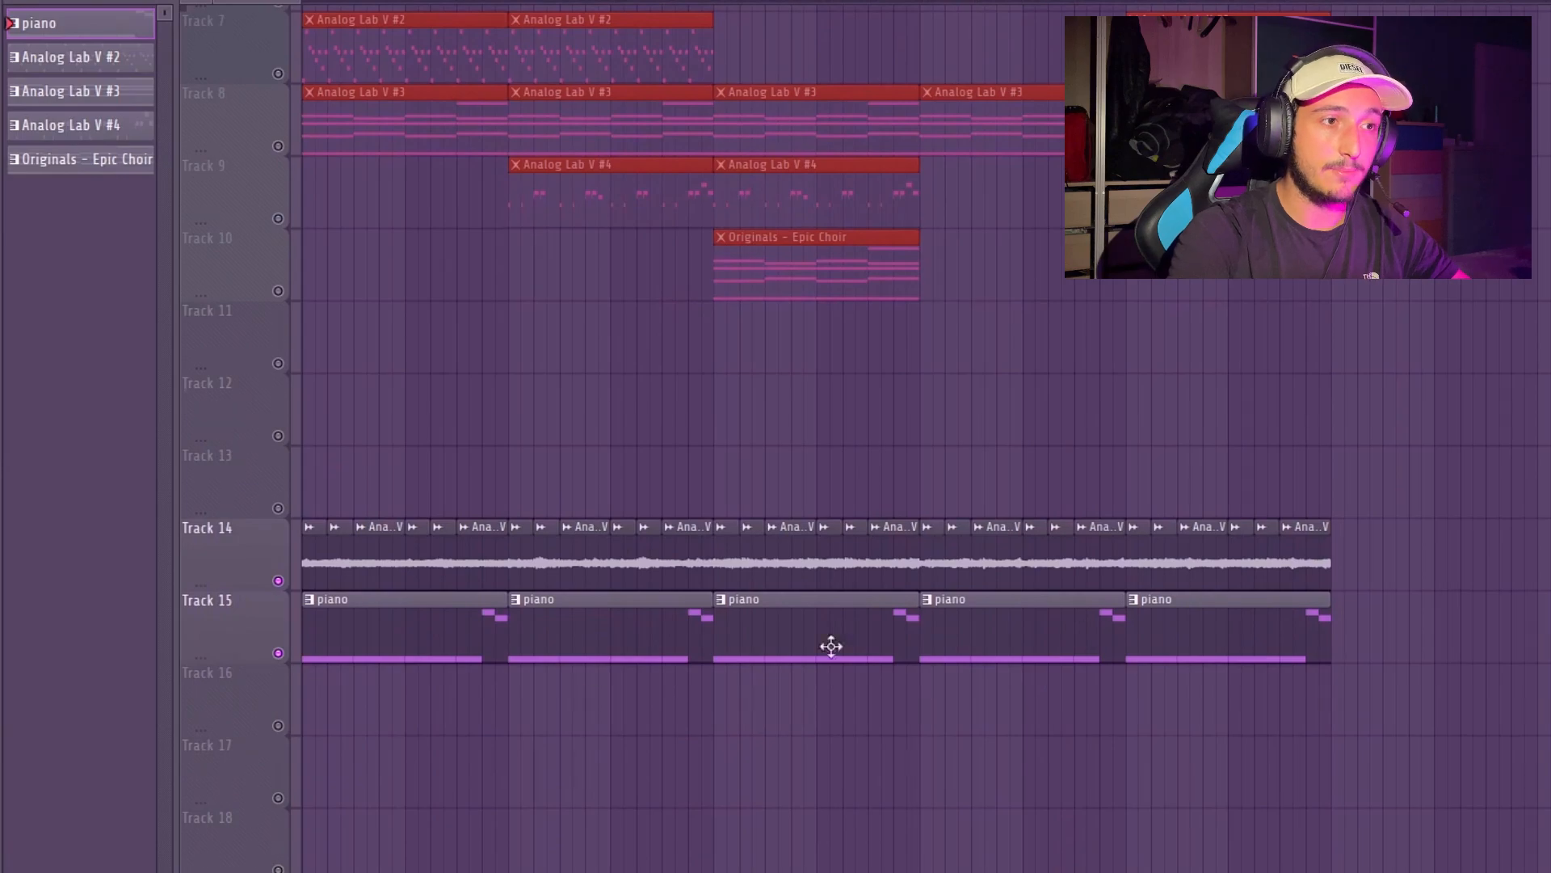
{"action": "scroll", "coordinate": [1172, 654], "scroll_direction": "down", "scroll_amount": 2}
{"action": "scroll", "coordinate": [696, 575], "scroll_direction": "up", "scroll_amount": 3}
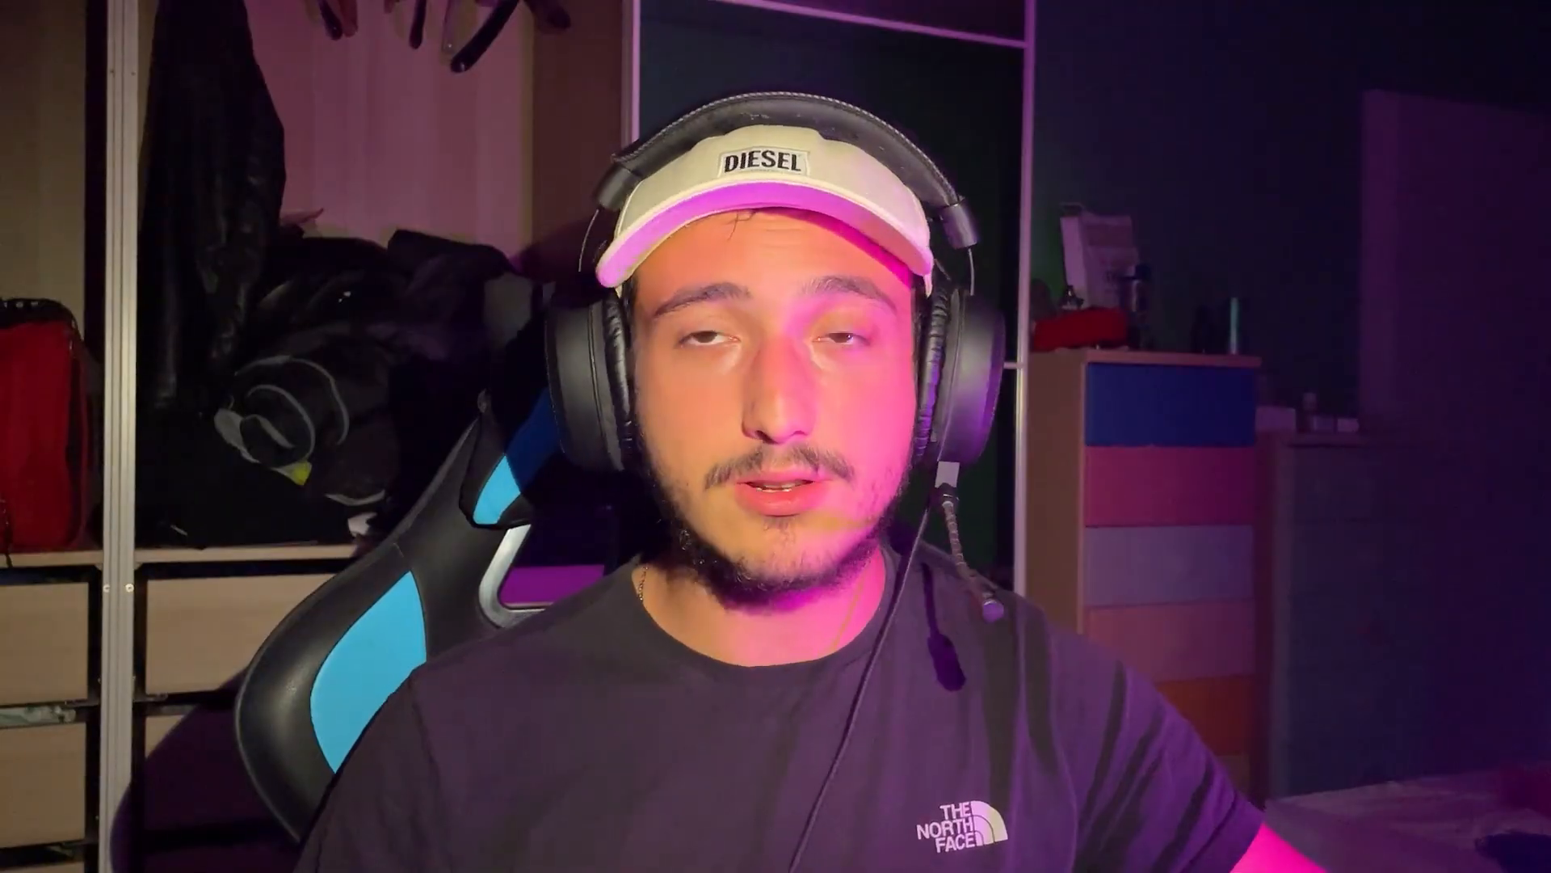
Place four more C5 notes after the first one to build the drum pattern
{"action": "scroll", "coordinate": [153, 524], "scroll_direction": "up", "scroll_amount": 4}
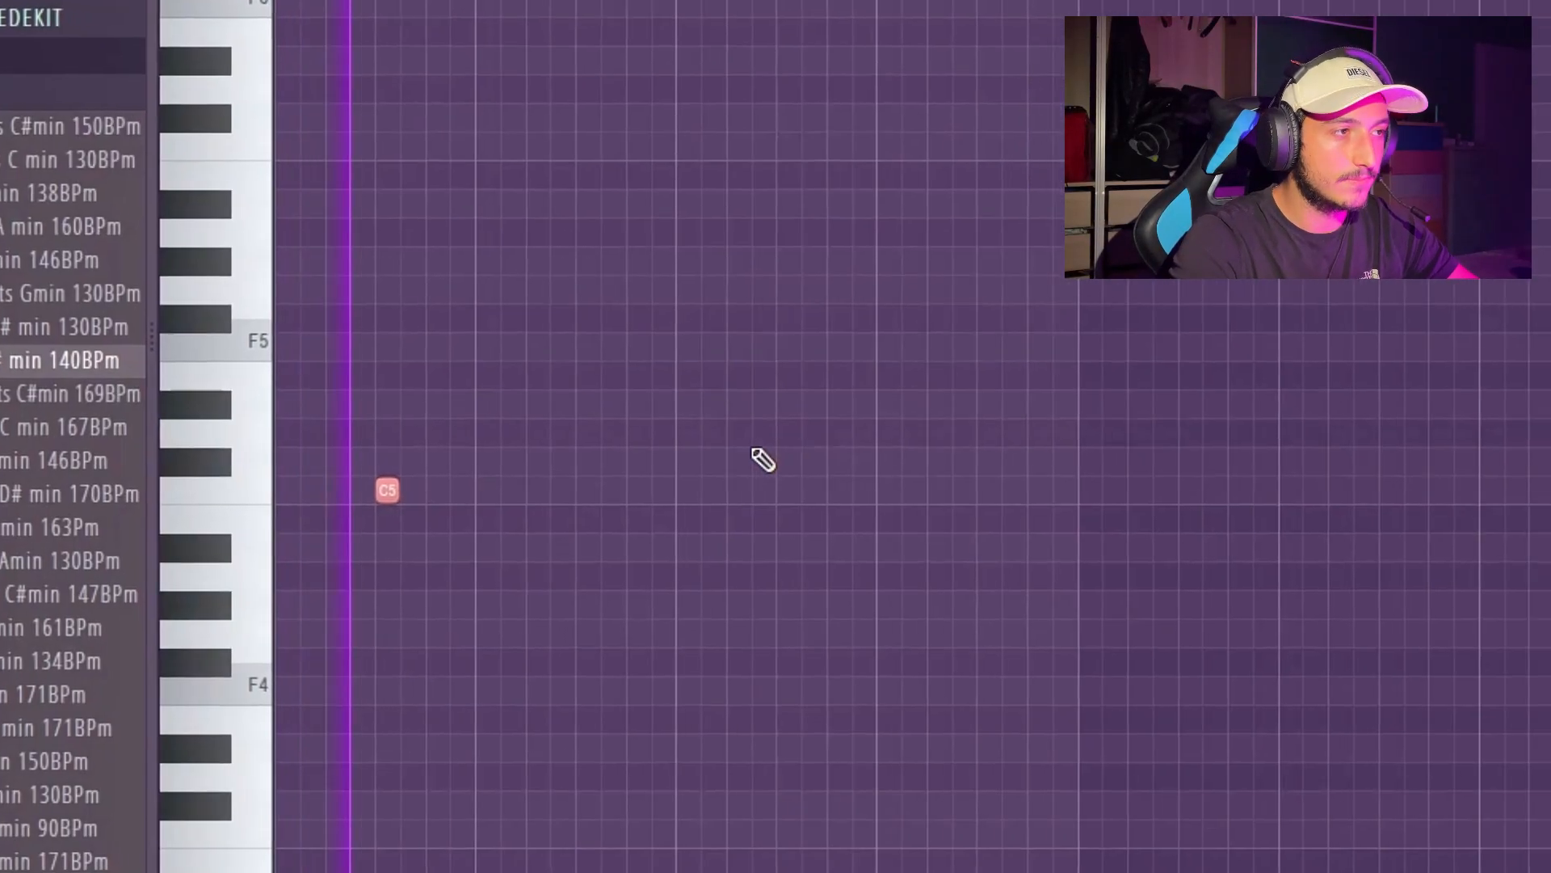
{"action": "left_click", "coordinate": [604, 486]}
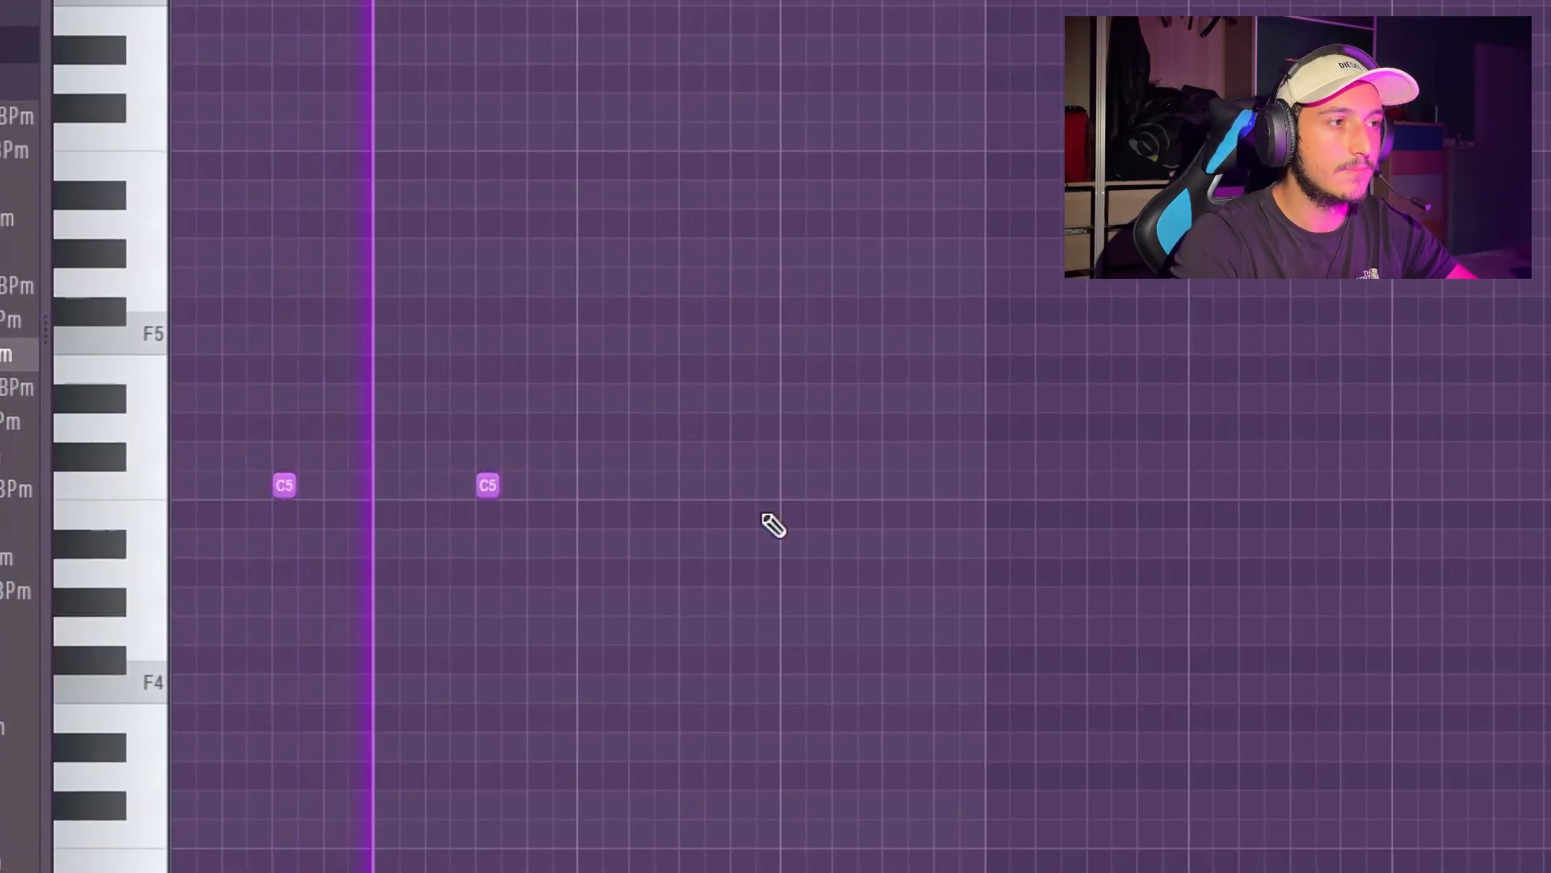
{"action": "left_click", "coordinate": [792, 486]}
{"action": "left_click", "coordinate": [680, 478]}
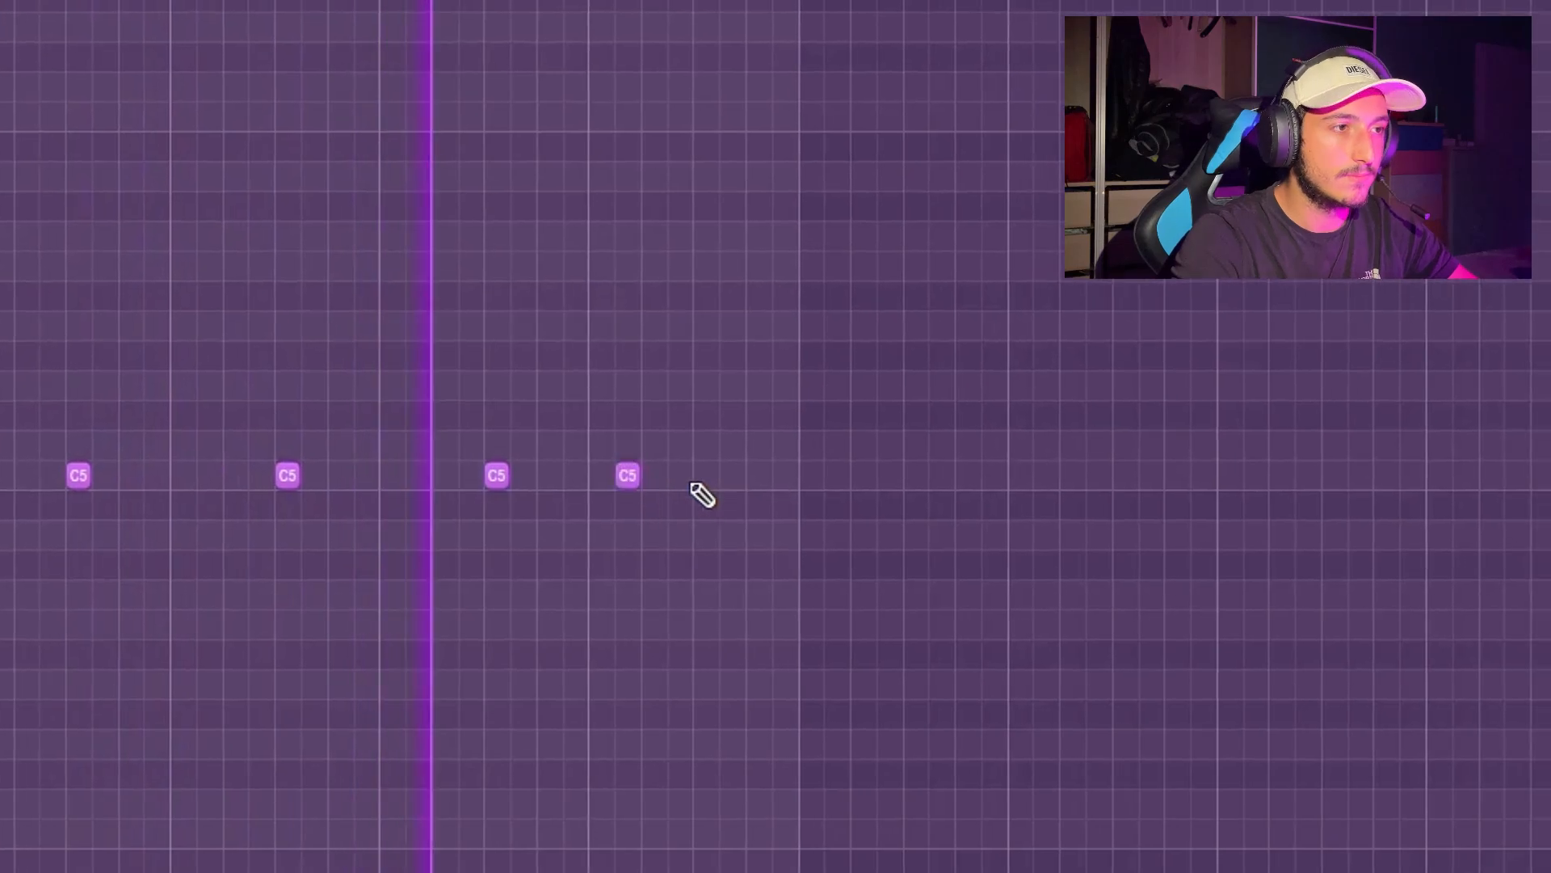
{"action": "left_click", "coordinate": [755, 478]}
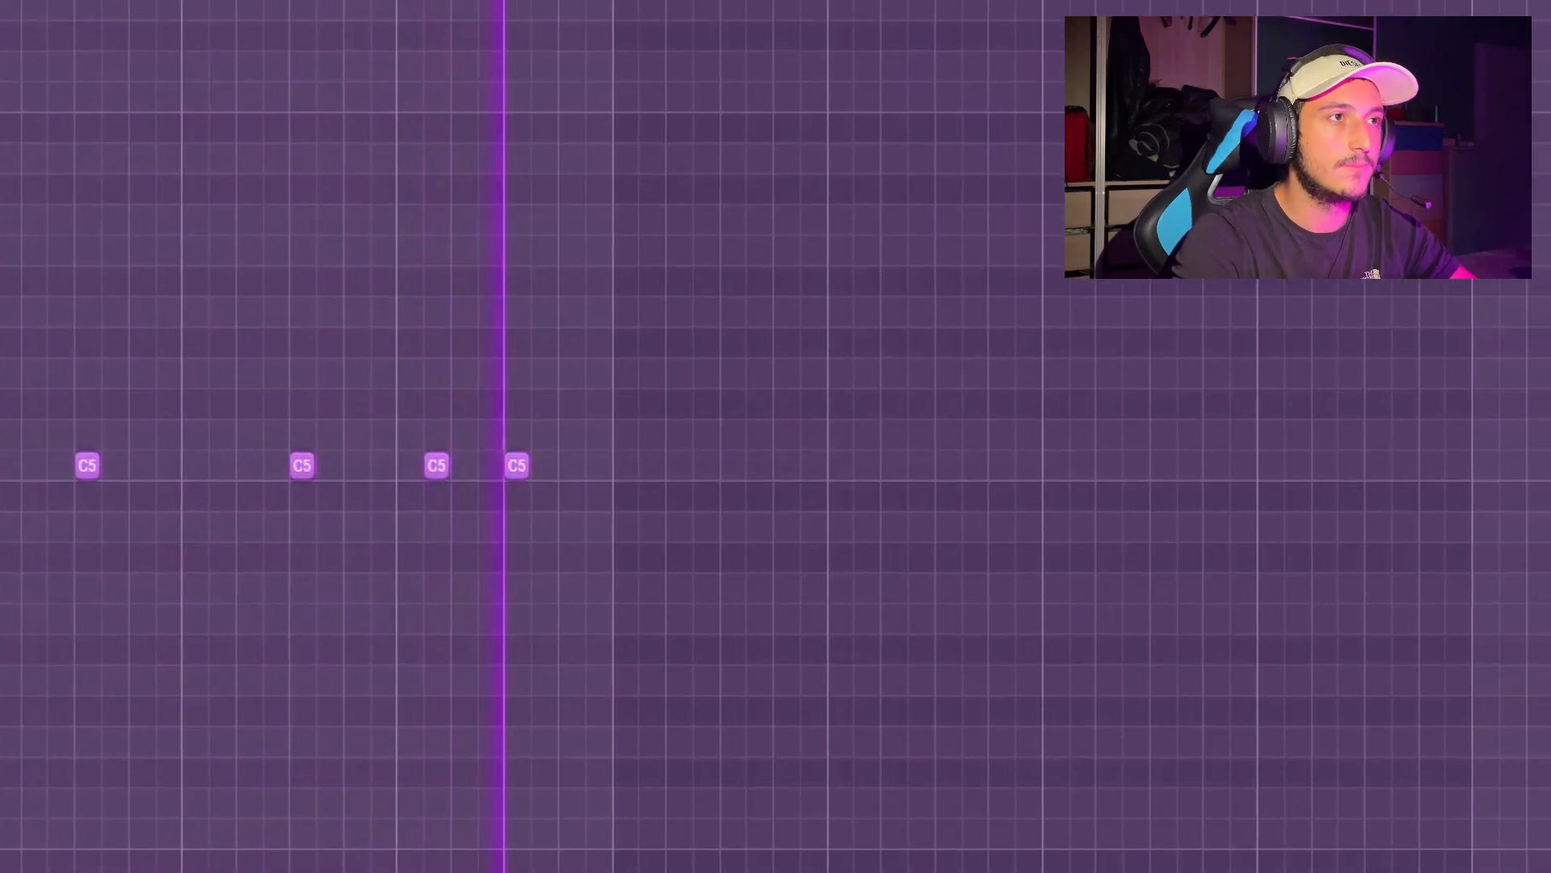
Duplicate the whole C5 drum pattern directly after itself and clear the selection
{"action": "key", "text": "ctrl+a"}
{"action": "key", "text": "ctrl+b"}
{"action": "key", "text": "ctrl+d"}
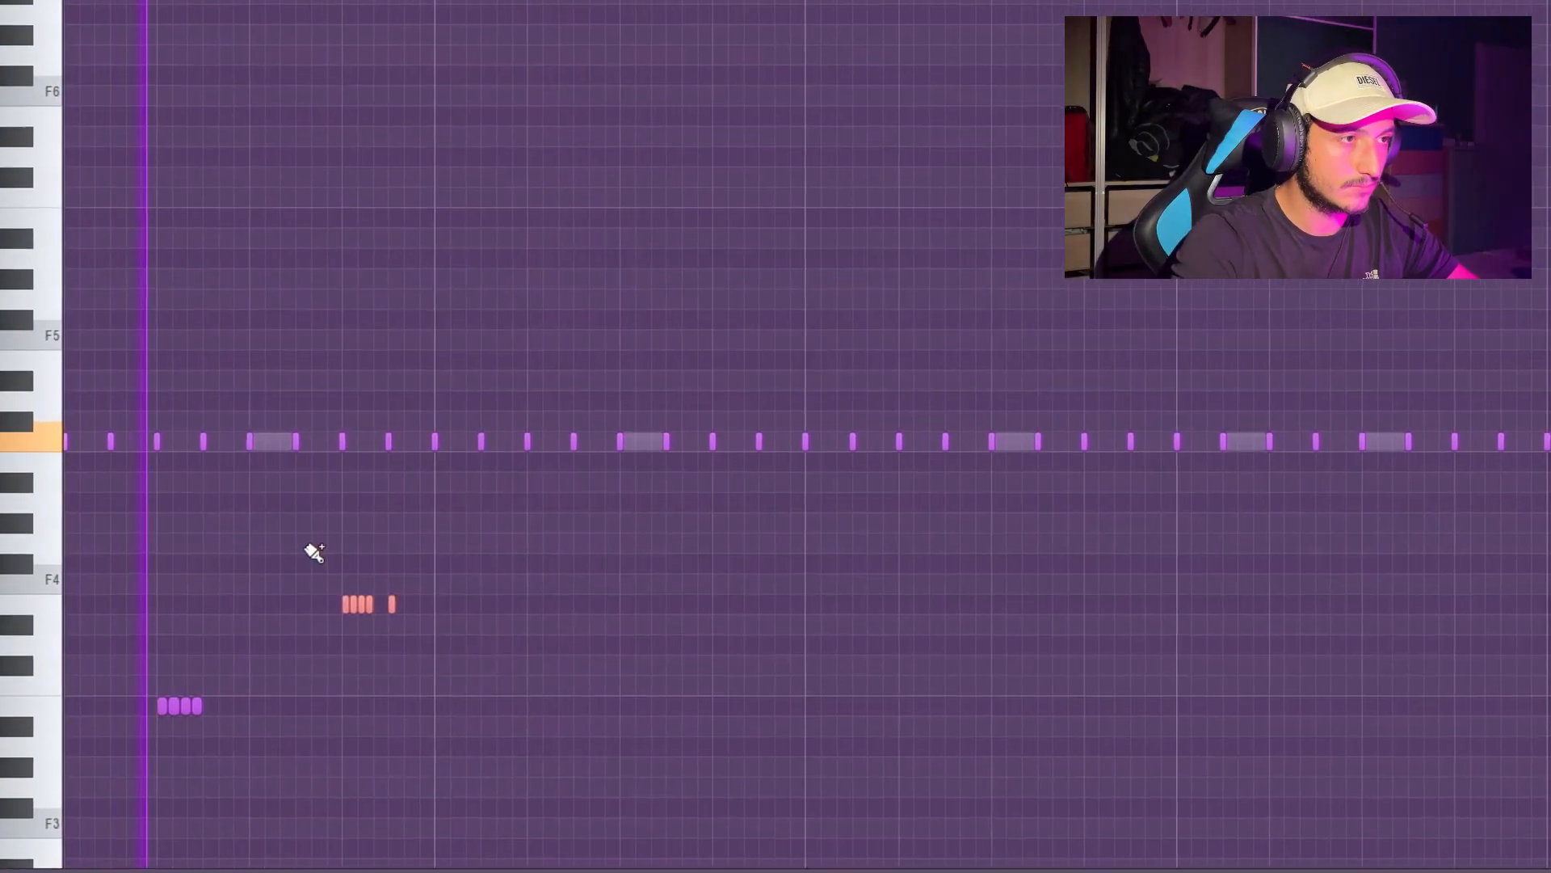
Copy the E4 hi-hat roll two beats further on and pan the two rolls to opposite sides
{"action": "left_click_drag", "start_coordinate": [254, 622], "coordinate": [540, 647]}
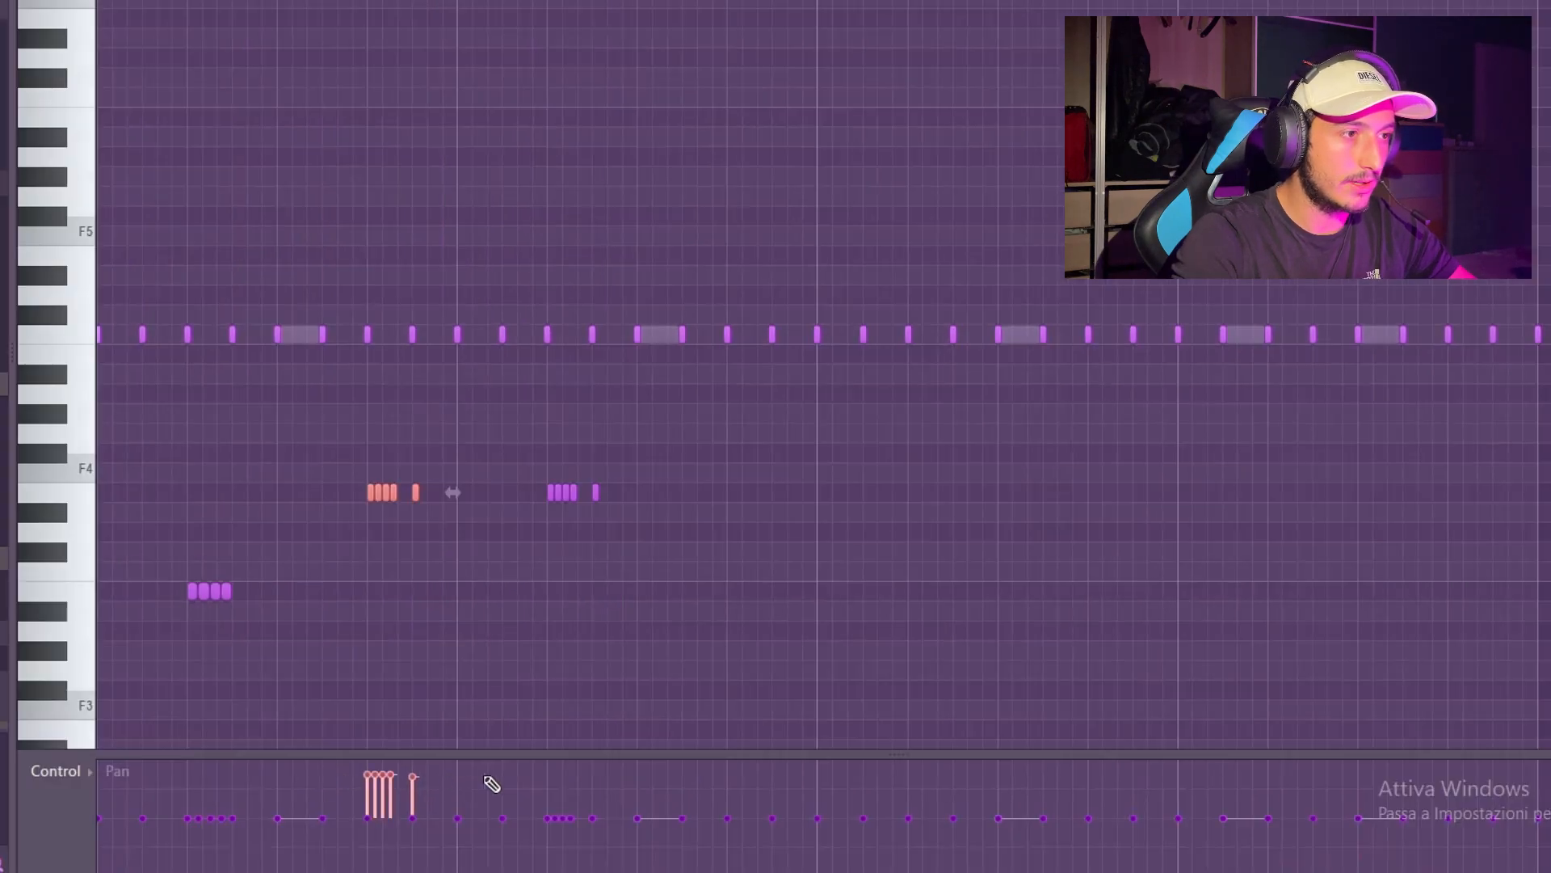
{"action": "left_click_drag", "start_coordinate": [700, 519], "coordinate": [529, 446]}
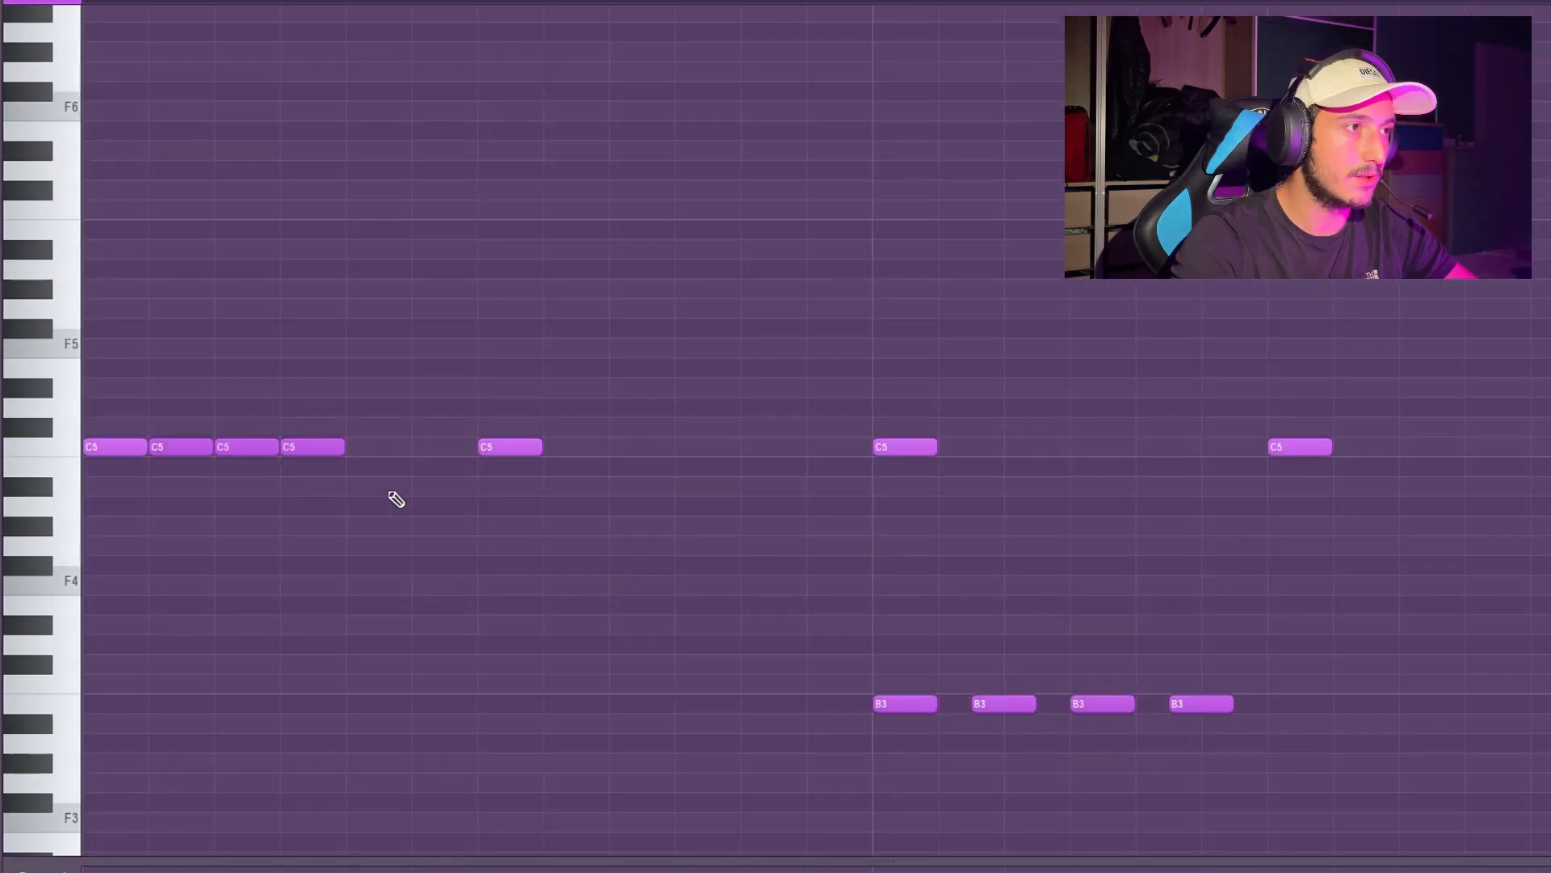
Fill out the end of the hi-hat pattern with a descending four-note roll from A#4 to G4 and an A4 roll
{"action": "left_click_drag", "start_coordinate": [395, 499], "coordinate": [173, 398]}
{"action": "scroll", "coordinate": [502, 794], "scroll_direction": "down", "scroll_amount": 5}
{"action": "left_click_drag", "start_coordinate": [537, 752], "coordinate": [188, 683]}
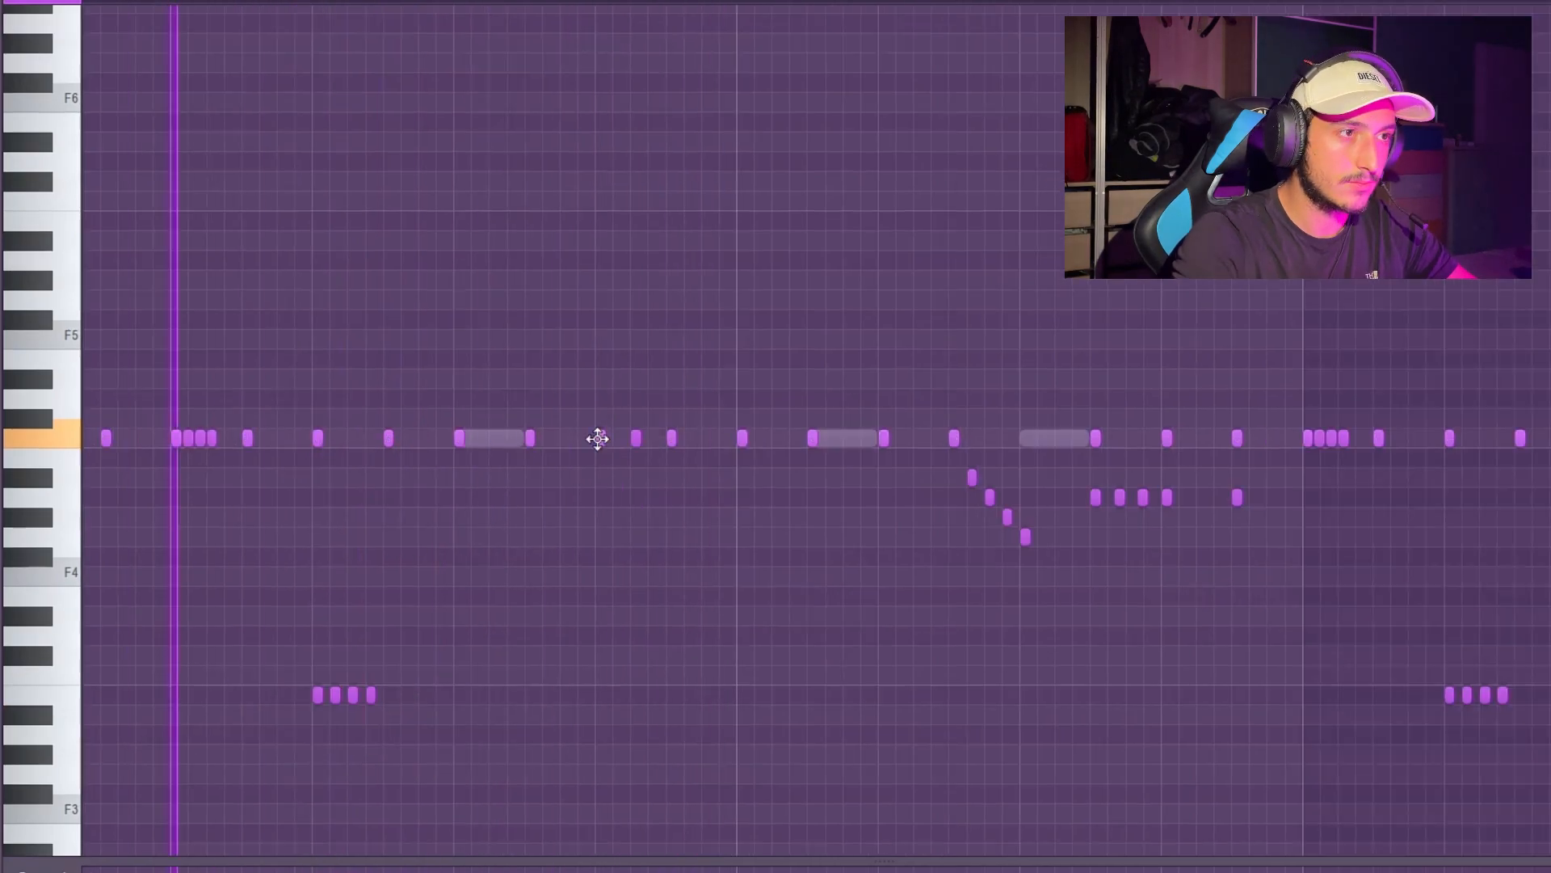
{"action": "left_click", "coordinate": [597, 437]}
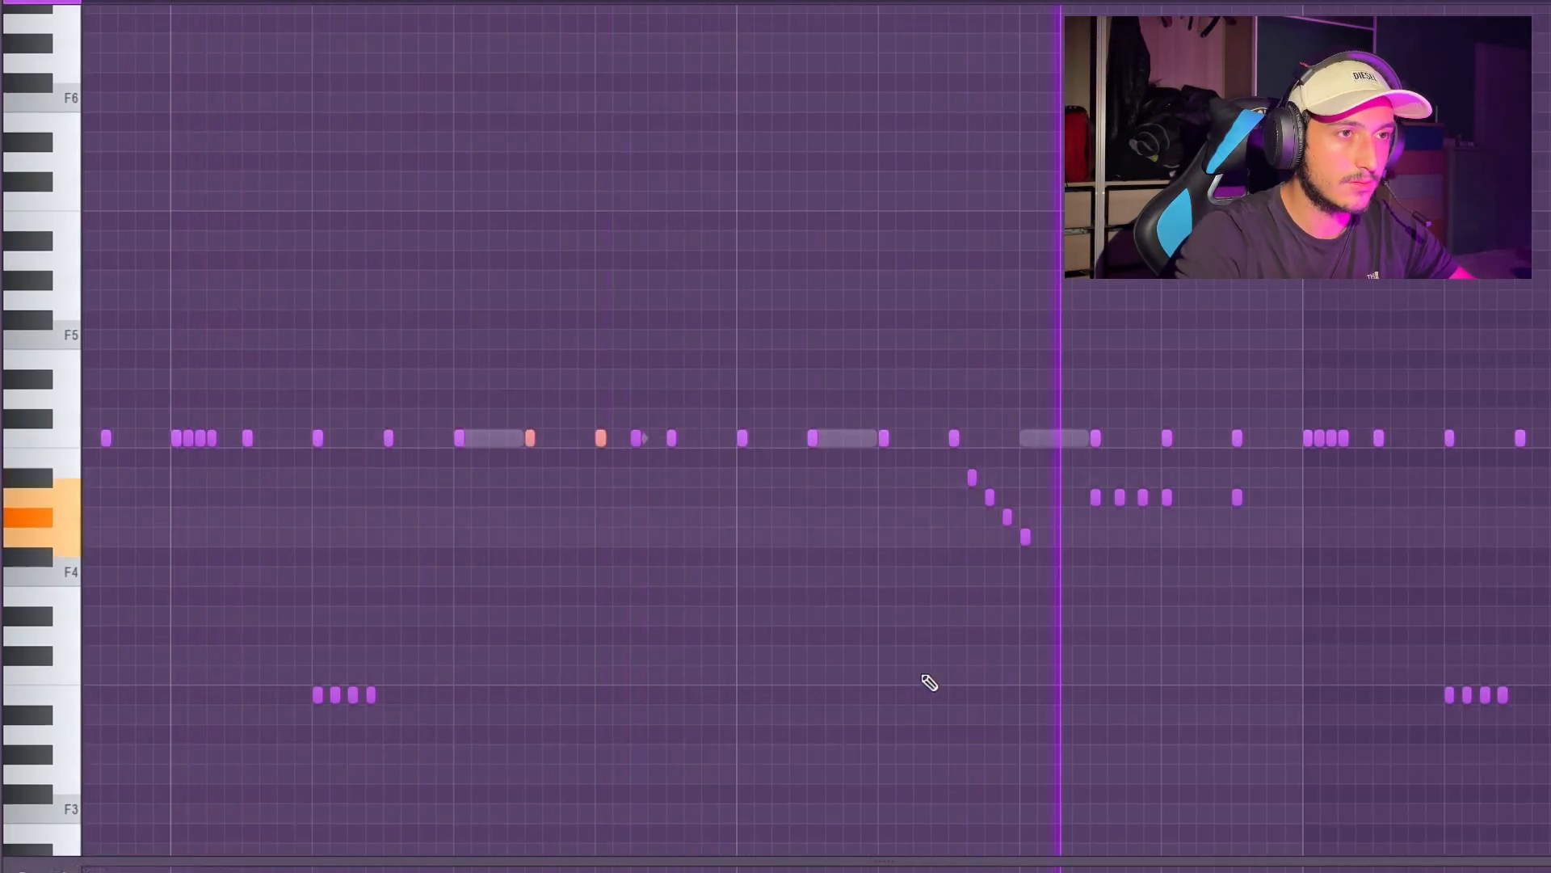
{"action": "scroll", "coordinate": [694, 509], "scroll_direction": "up", "scroll_amount": 2}
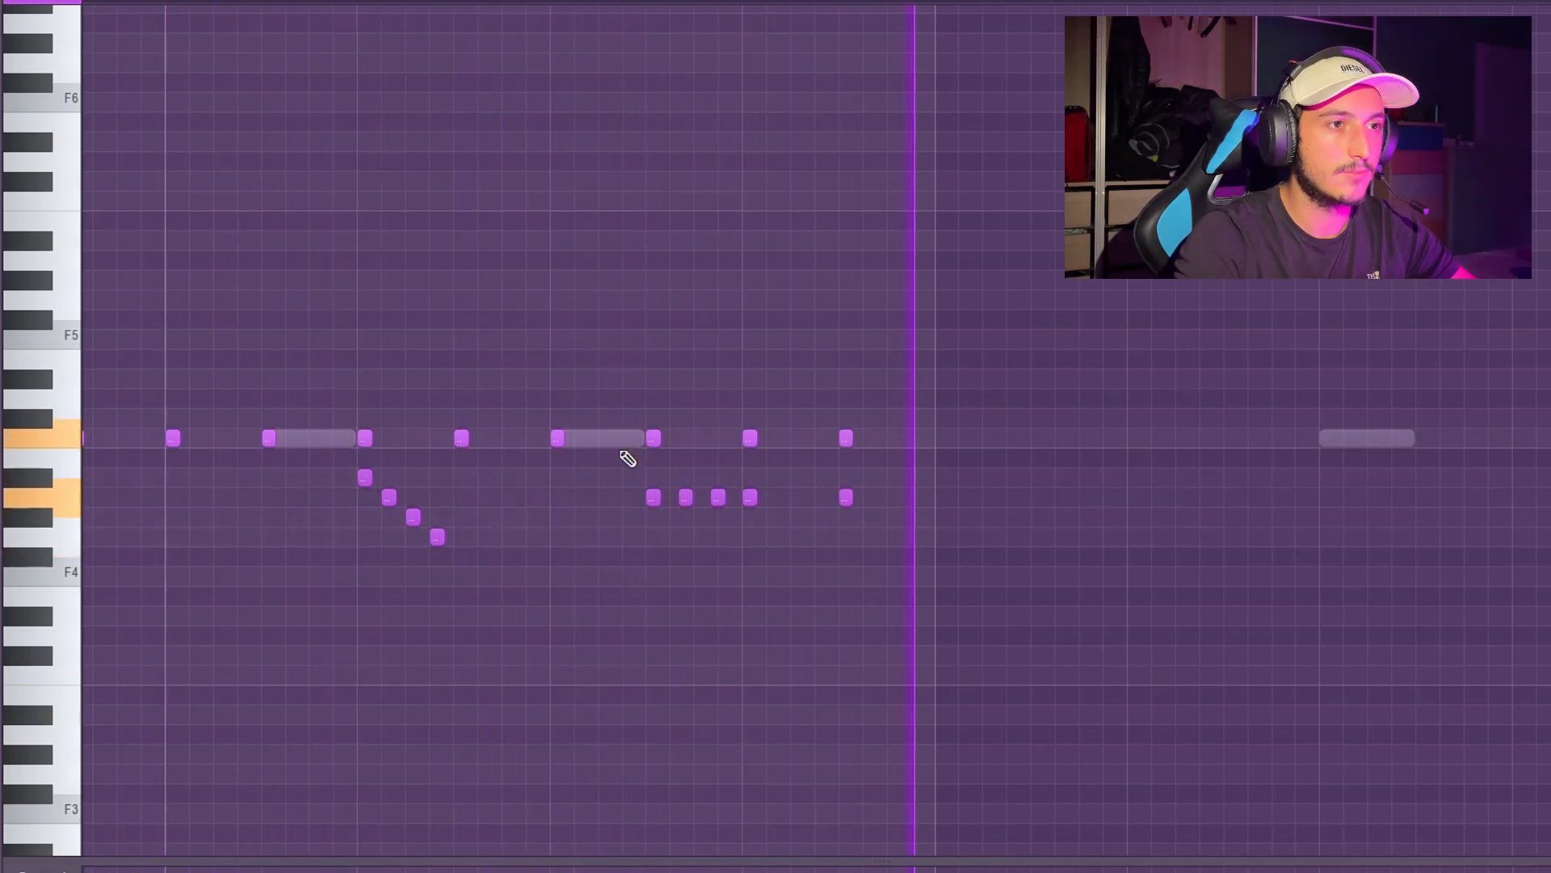
Duplicate the whole four-bar hi-hat pattern directly after itself and clear the selection
{"action": "scroll", "coordinate": [651, 530], "scroll_direction": "down", "scroll_amount": 3}
{"action": "scroll", "coordinate": [687, 525], "scroll_direction": "down", "scroll_amount": 3}
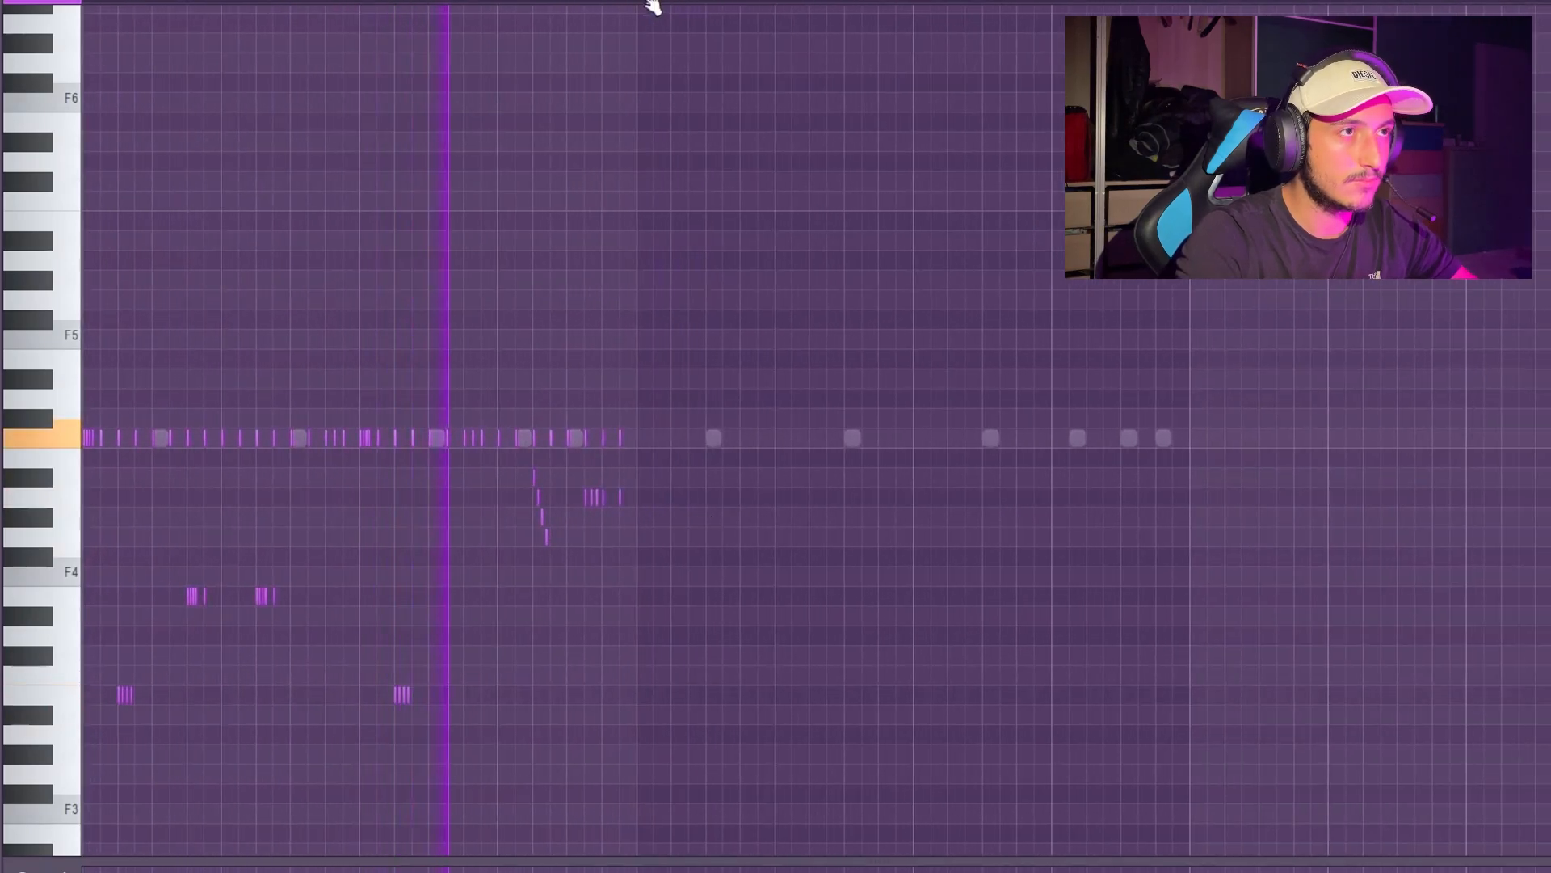
{"action": "key", "text": "ctrl+a"}
{"action": "key", "text": "ctrl+b"}
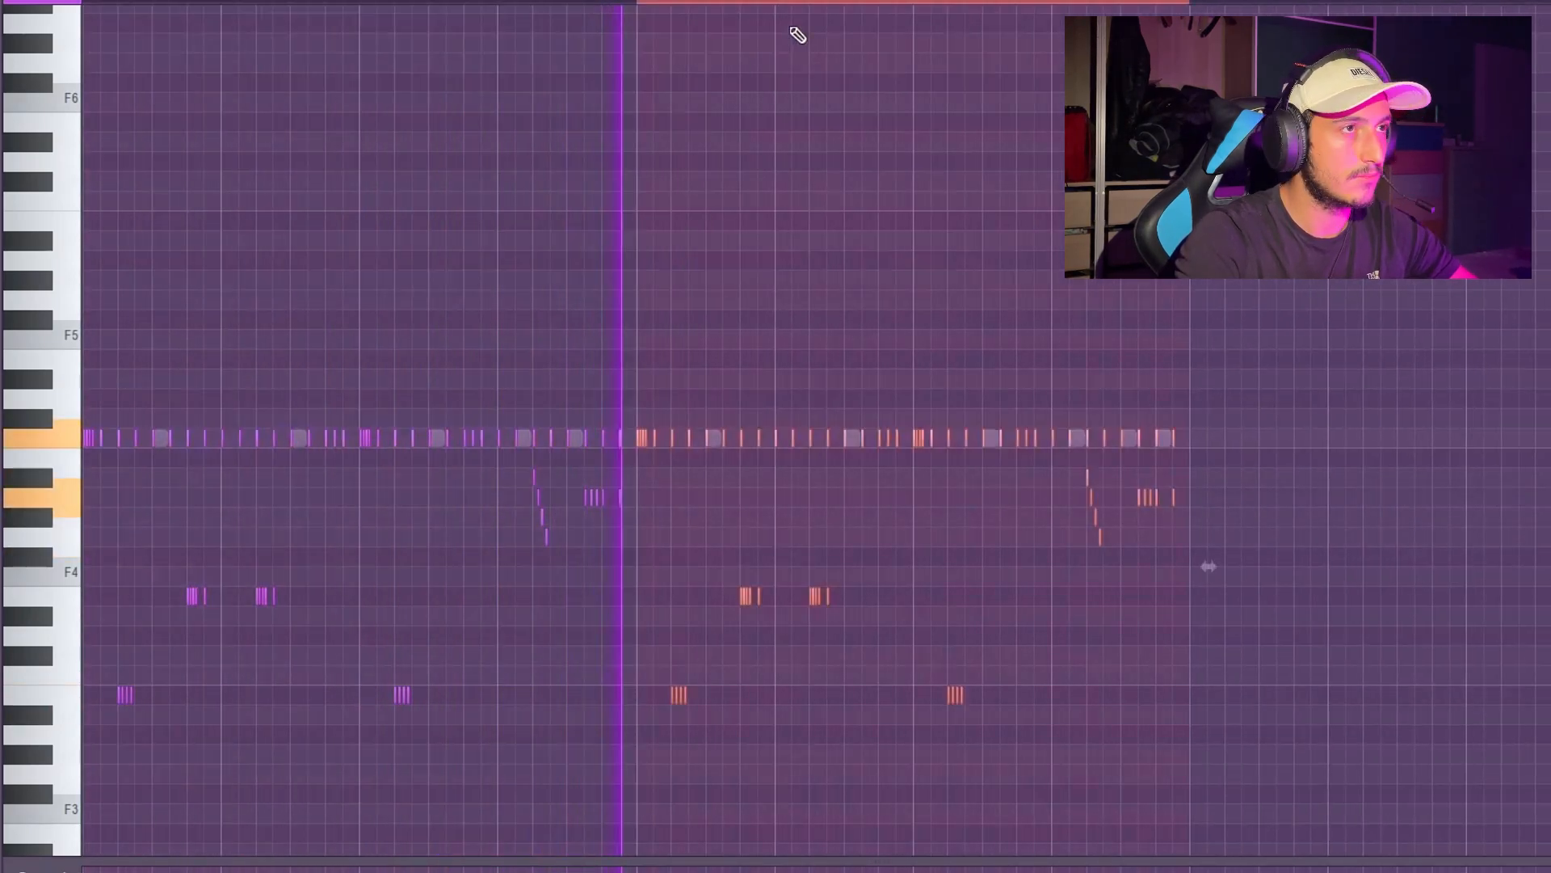
{"action": "key", "text": "ctrl+d"}
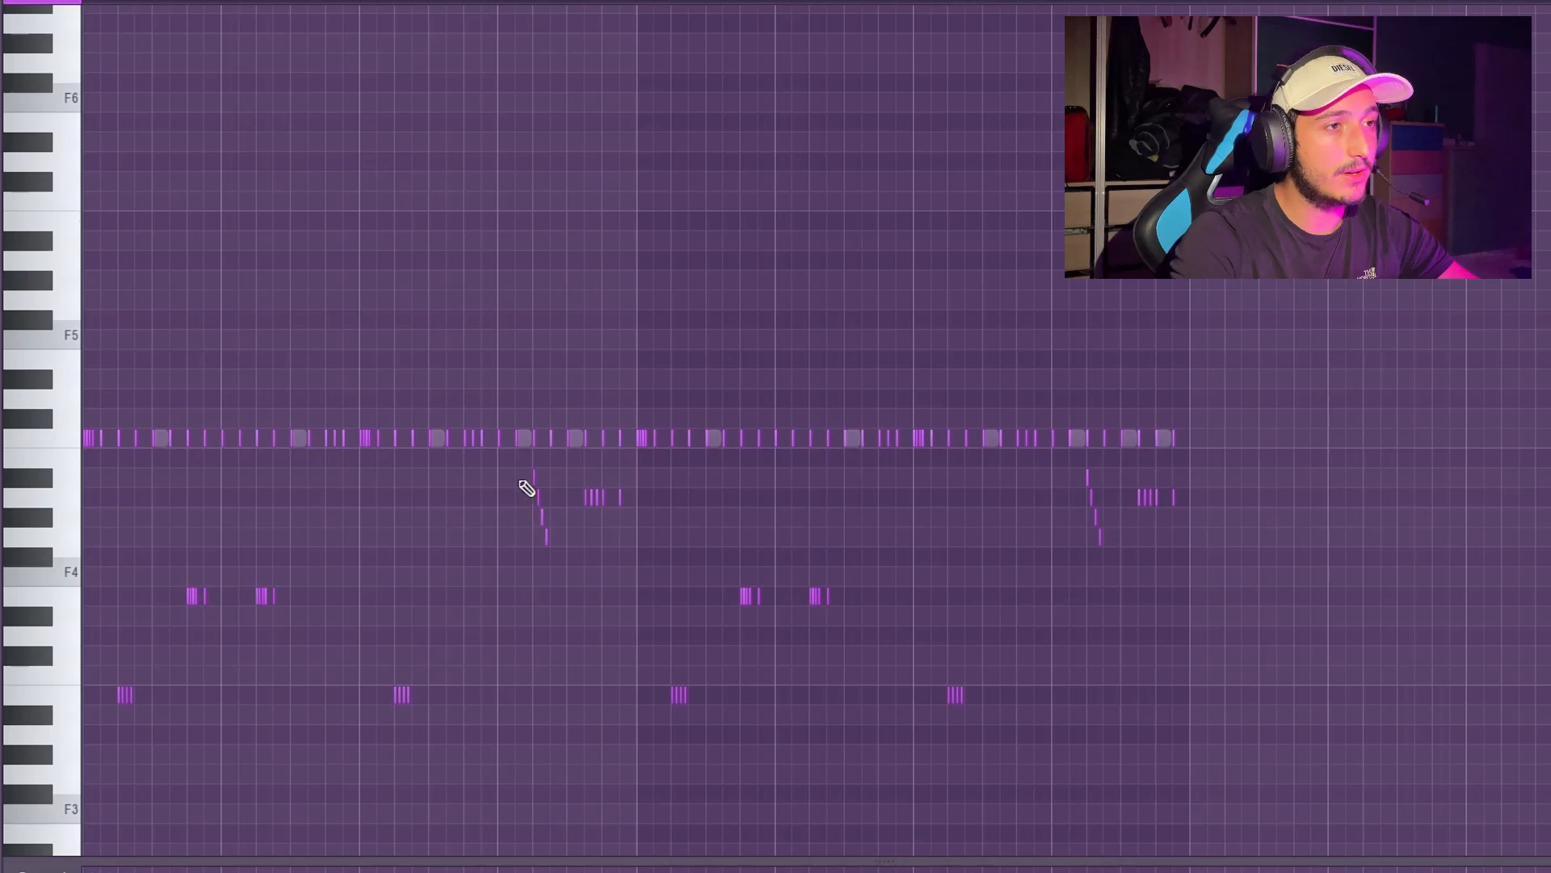
Randomize the pan and velocity levels of all hi-hat notes with the bipolar option
{"action": "key", "text": "alt+r"}
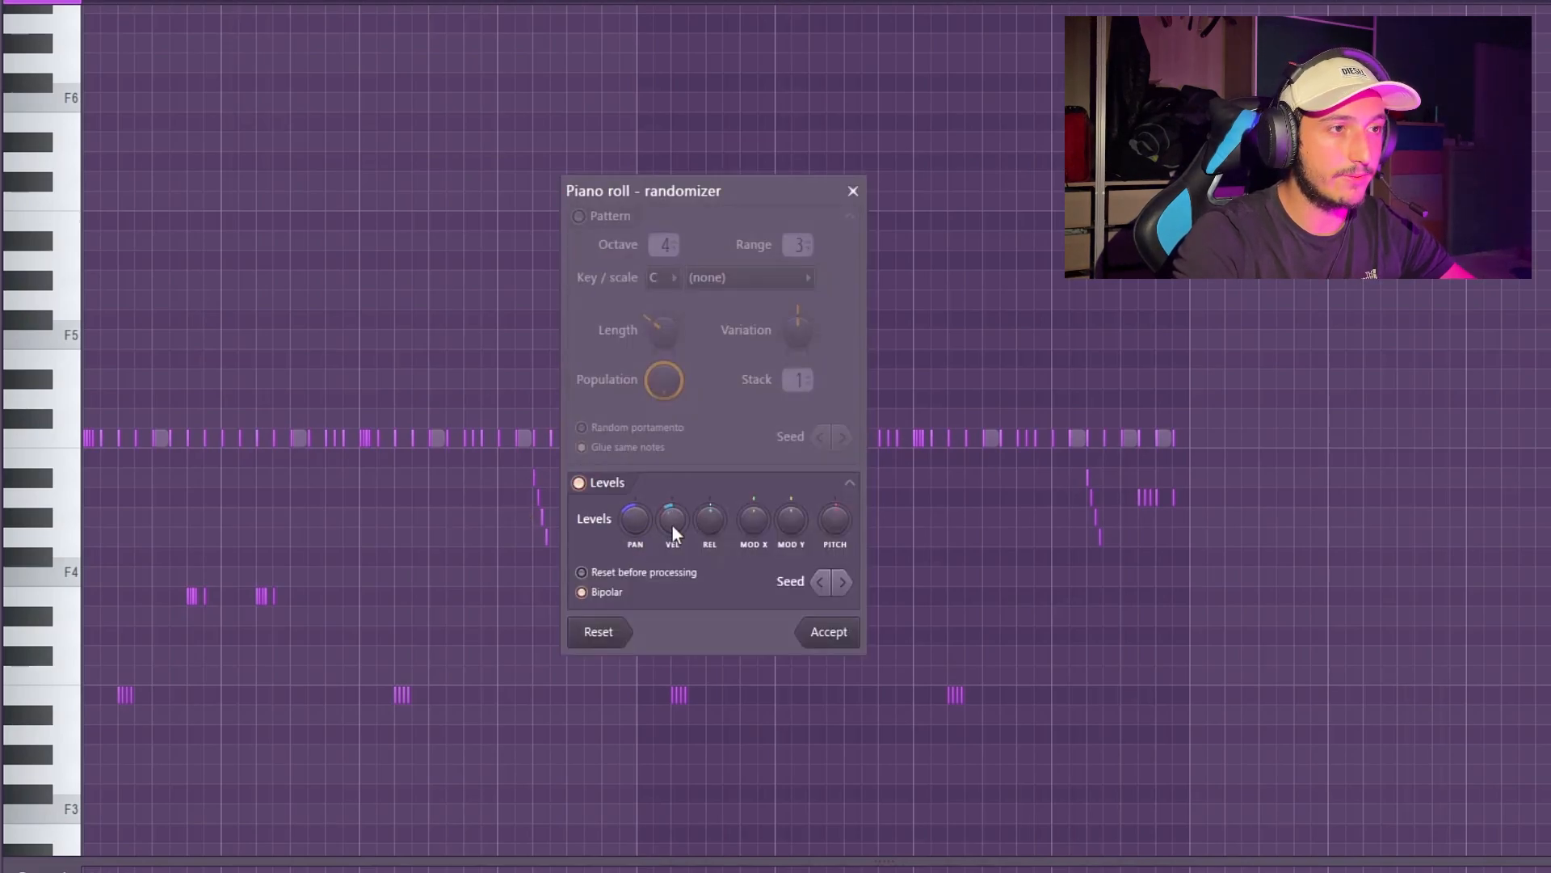
{"action": "left_click", "coordinate": [848, 632]}
Add three long C5 notes with different panning in the hat1 channel and copy them four bars further on
{"action": "left_click_drag", "start_coordinate": [1420, 722], "coordinate": [17, 410]}
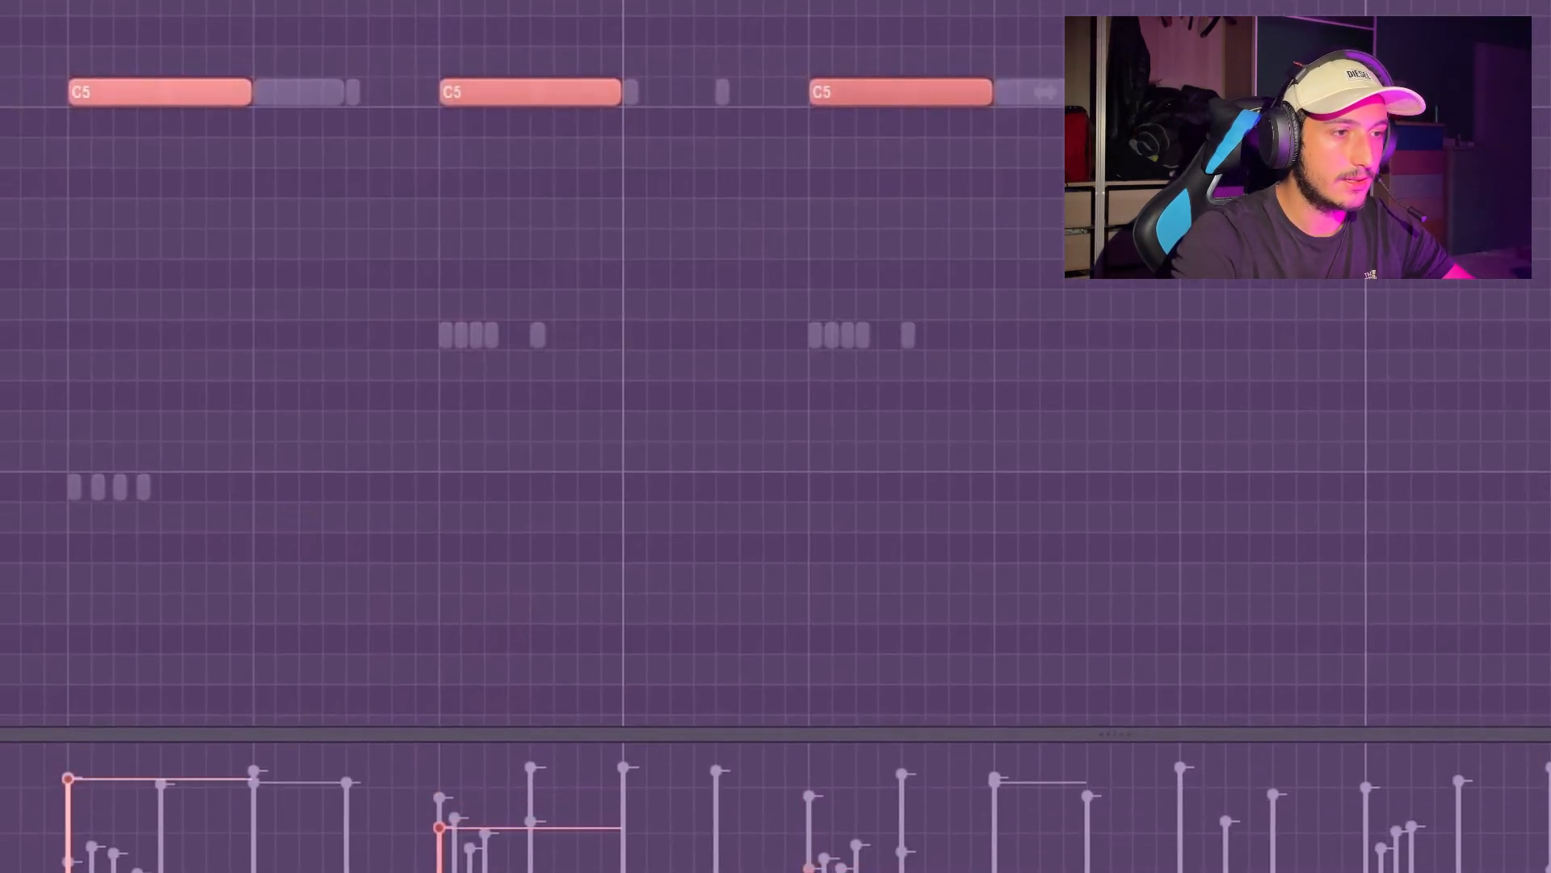
{"action": "left_click", "coordinate": [153, 717]}
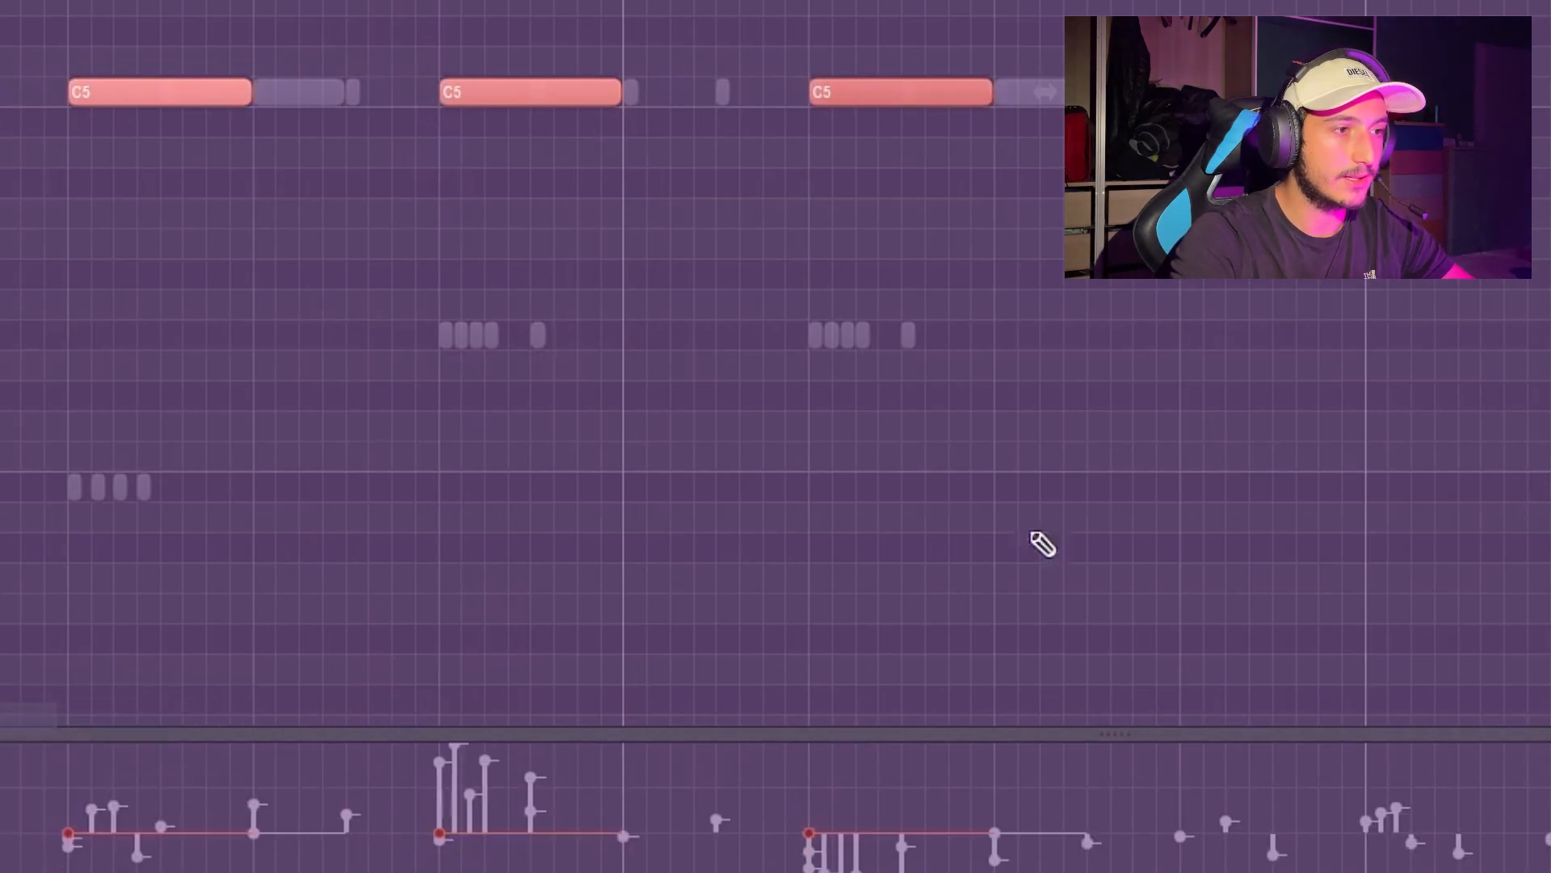
{"action": "scroll", "coordinate": [622, 703], "scroll_direction": "up", "scroll_amount": 3}
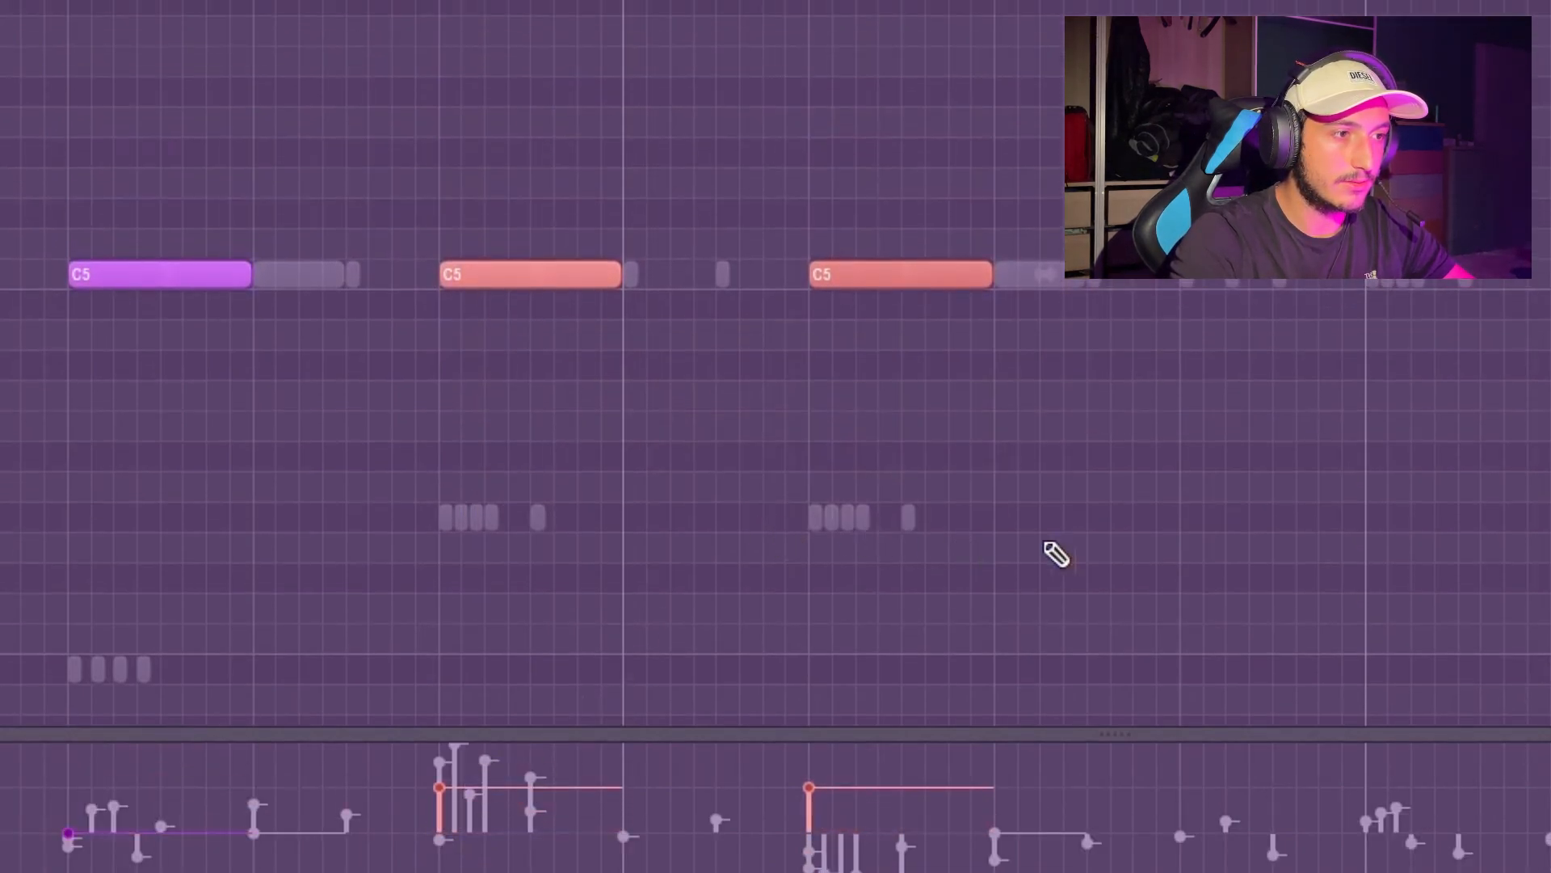
{"action": "key", "text": "space"}
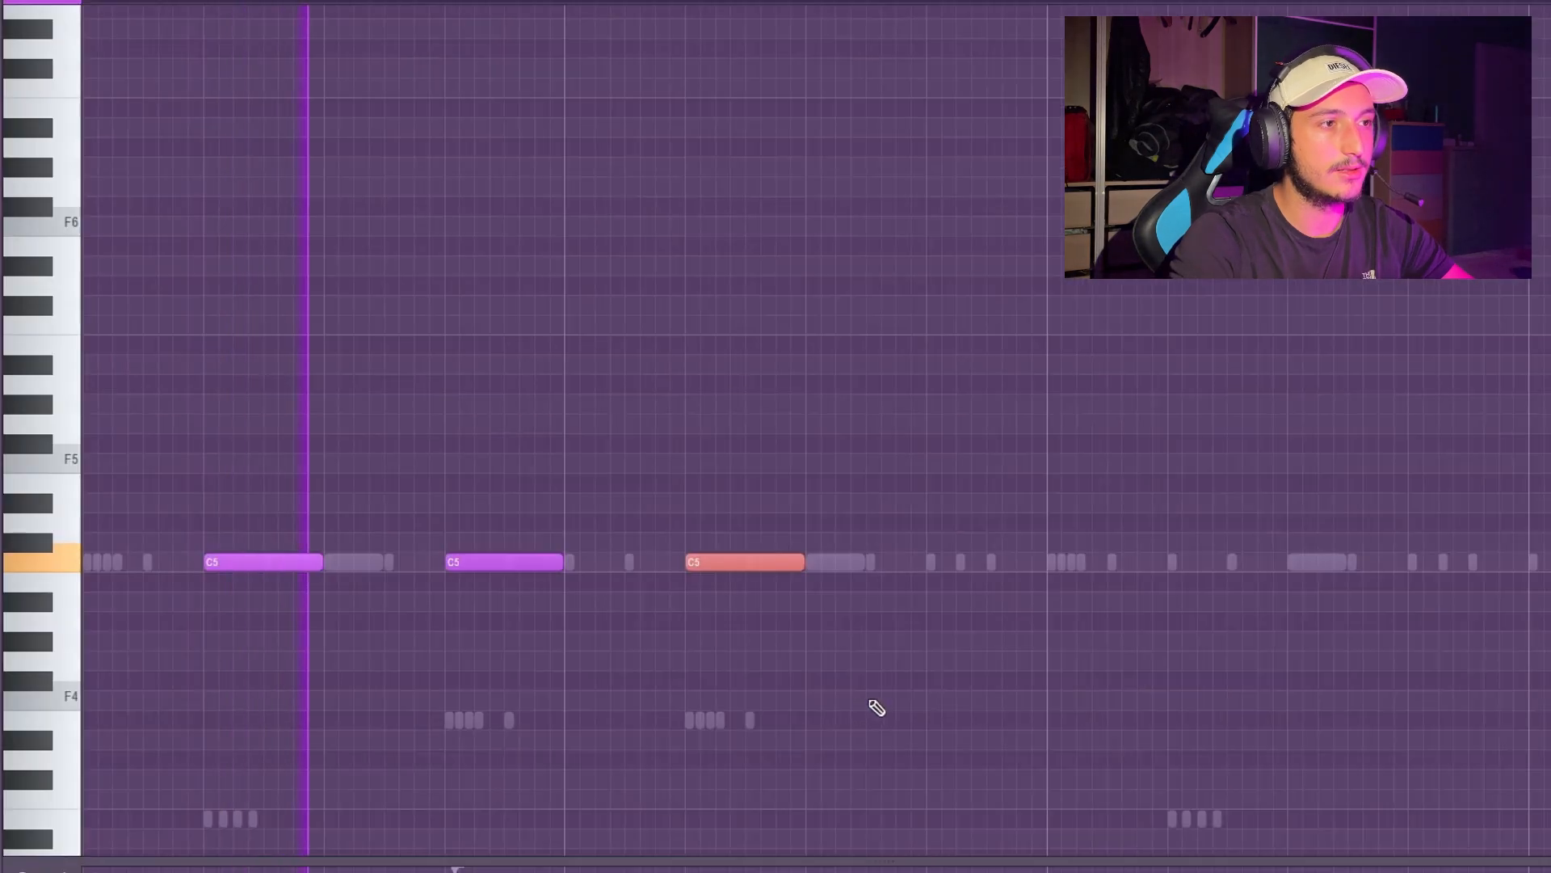
{"action": "scroll", "coordinate": [762, 243], "scroll_direction": "down", "scroll_amount": 3}
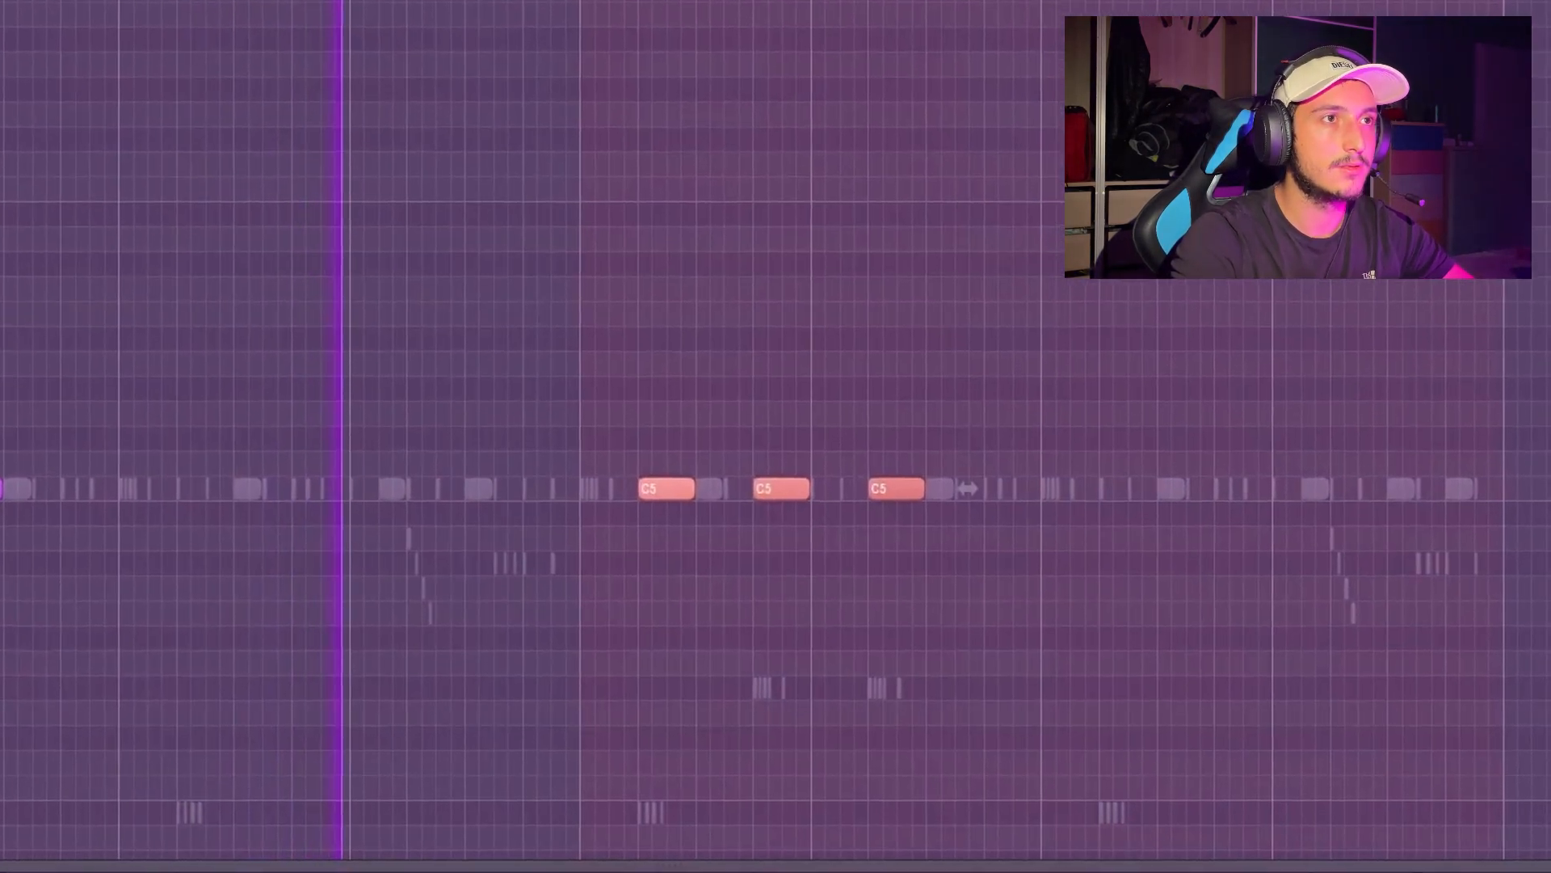
Program two short C5 hits in the Go to..Beats #2 channel and remove the stray B4 note
{"action": "key", "text": "F6"}
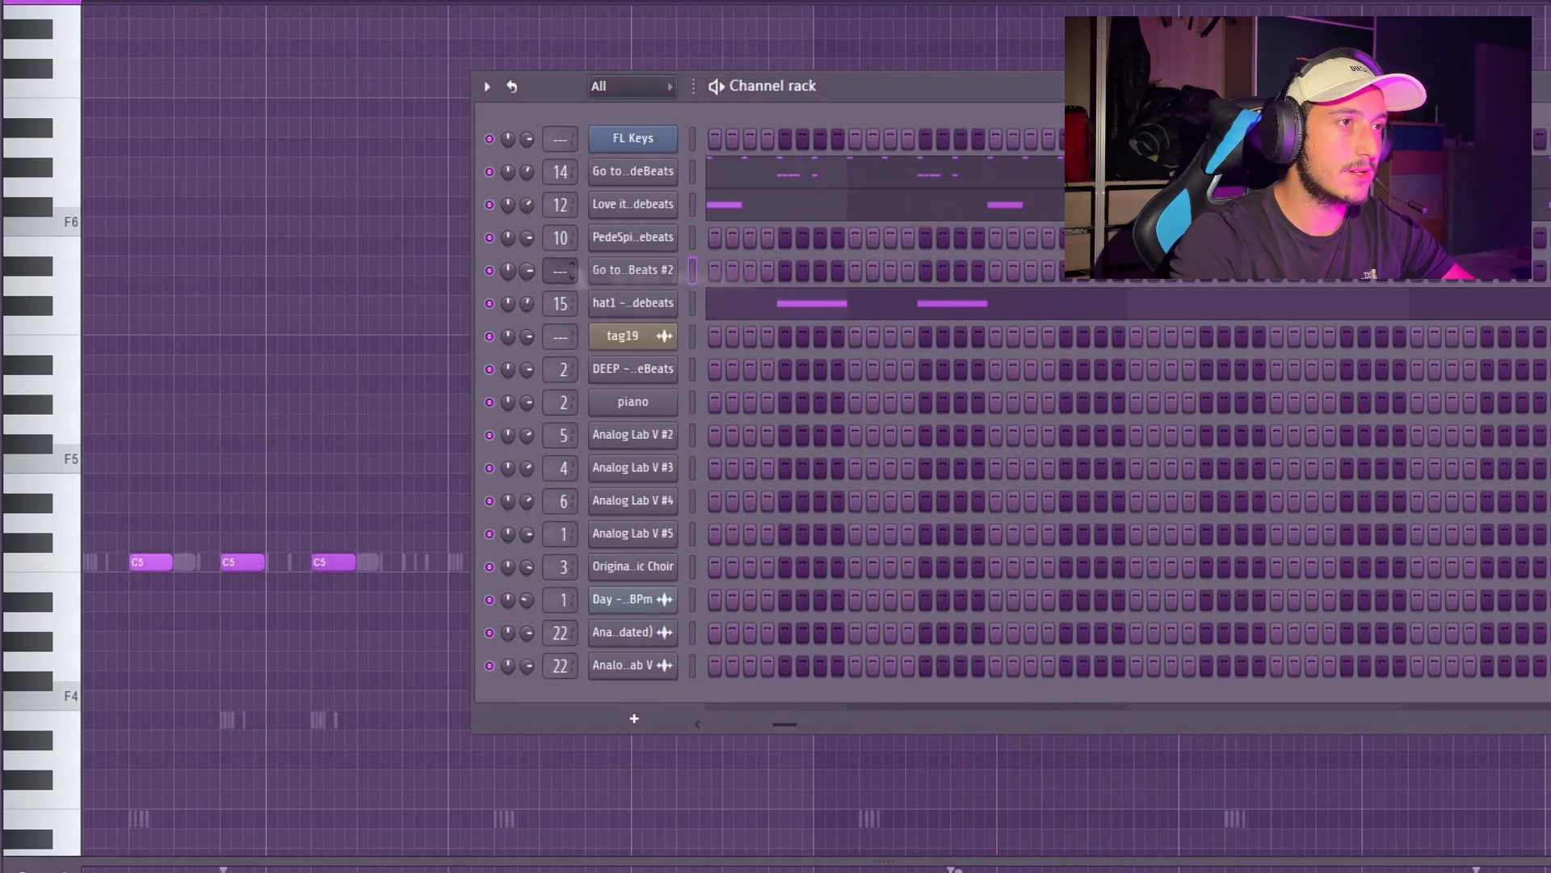
{"action": "key", "text": "F6"}
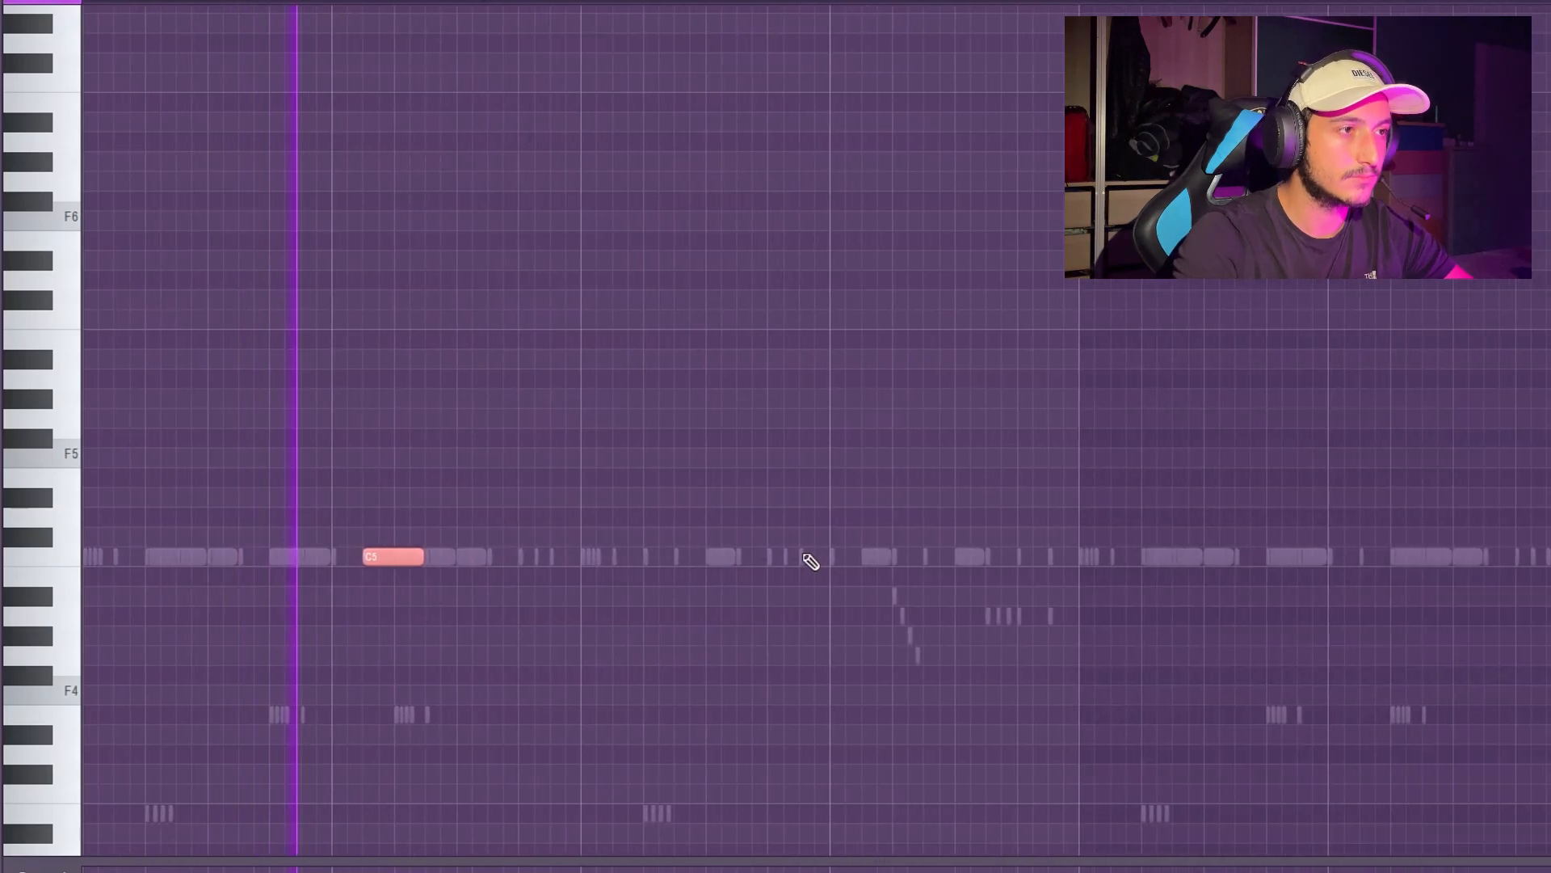
{"action": "left_click", "coordinate": [812, 558]}
{"action": "left_click", "coordinate": [915, 570]}
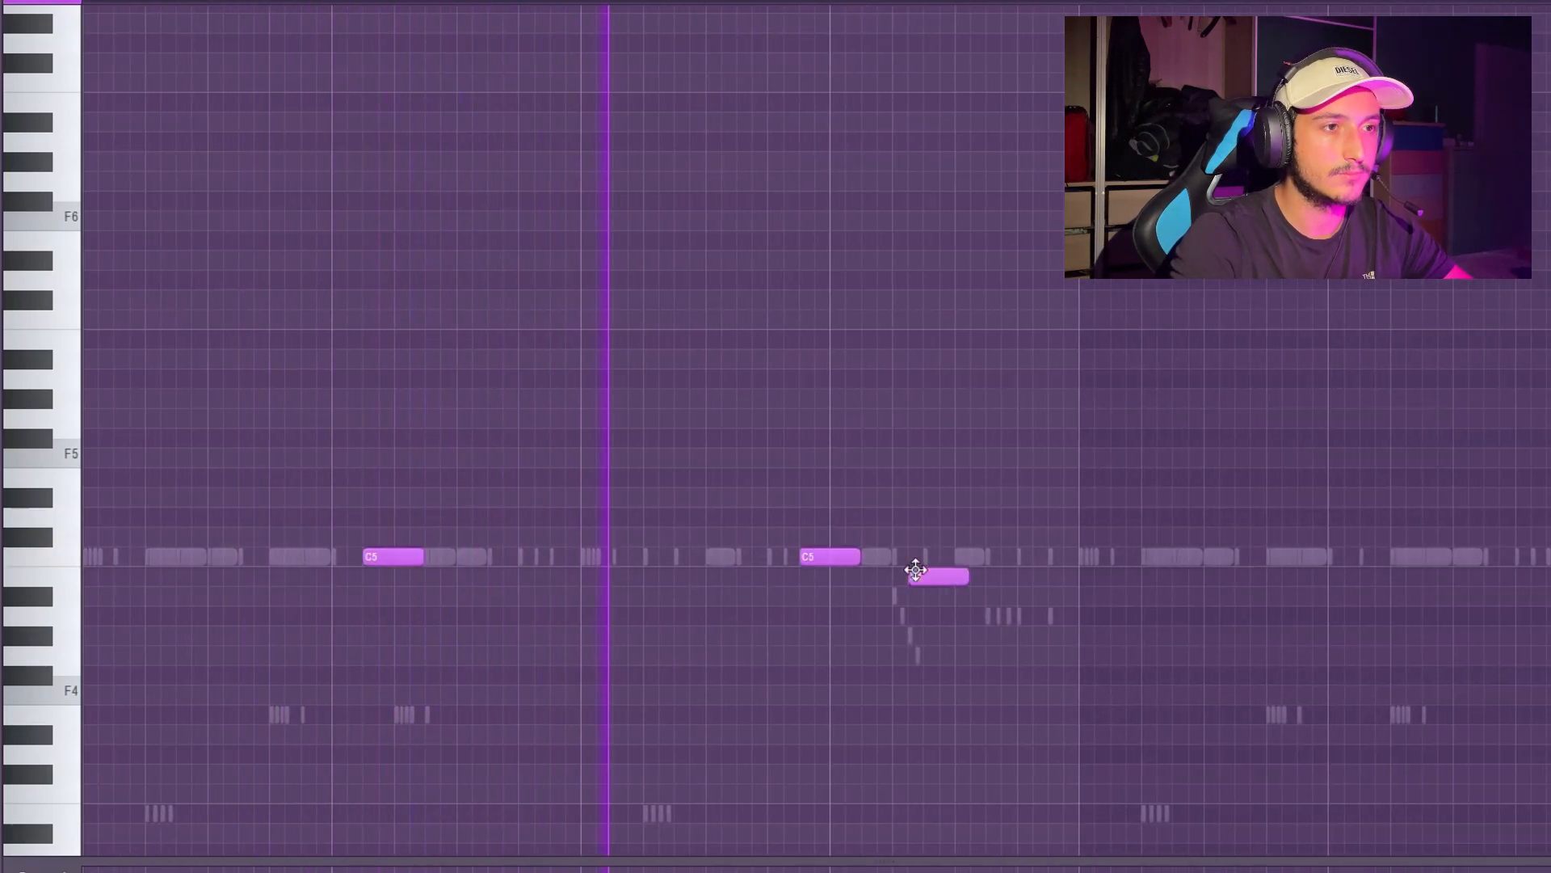
{"action": "key", "text": "shift+d"}
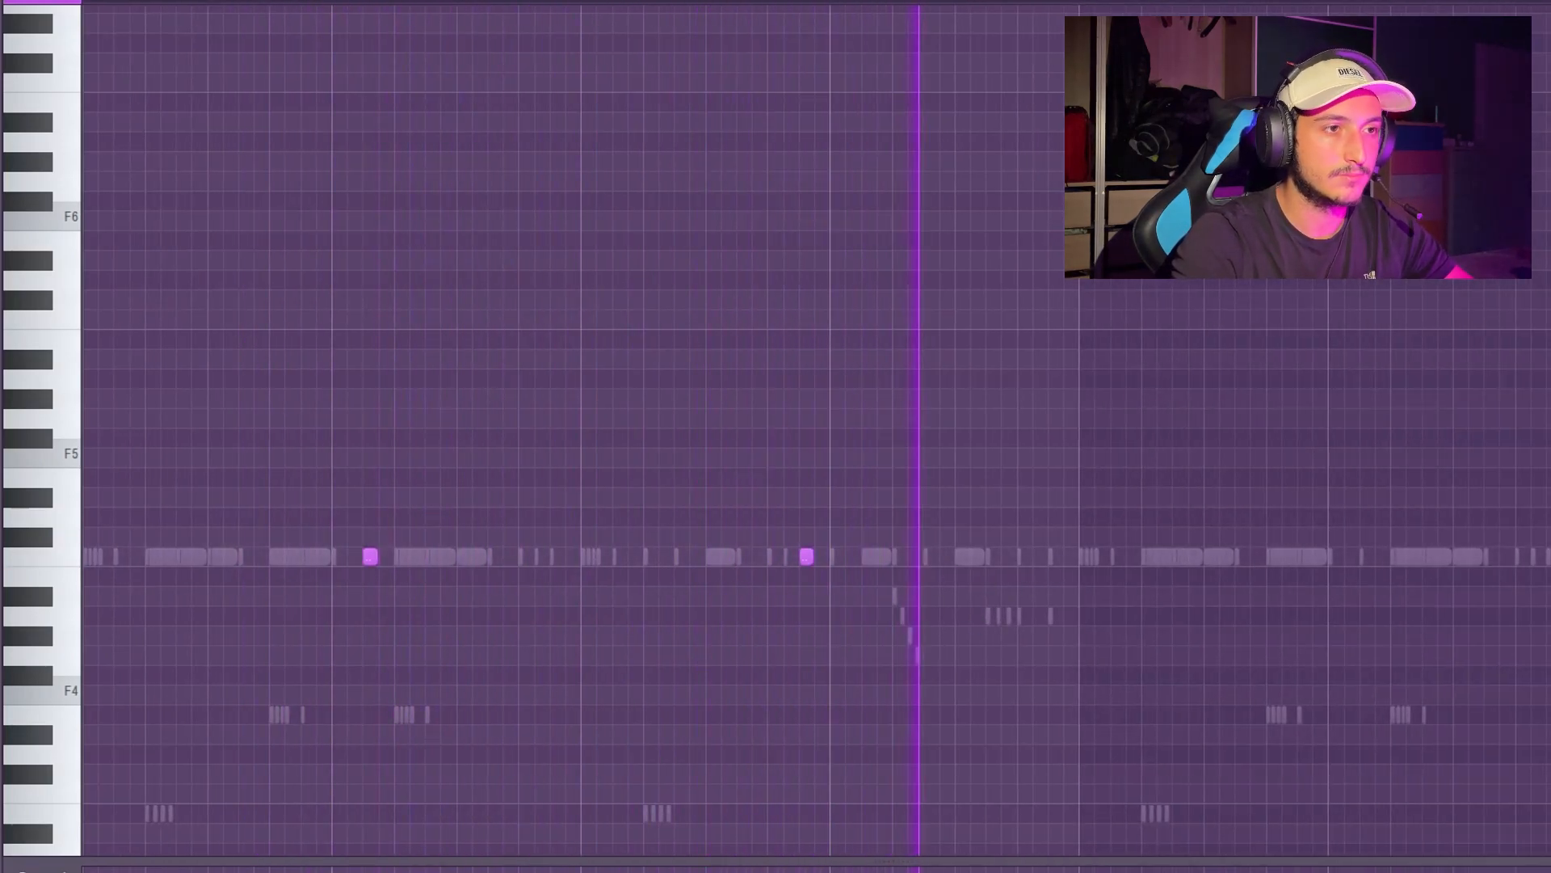
Add a third C5 hit on the fourth bar's first snare and duplicate the percussion pattern across the next four bars
{"action": "key", "text": "F6"}
{"action": "left_click", "coordinate": [731, 217]}
{"action": "scroll", "coordinate": [905, 612], "scroll_direction": "up", "scroll_amount": 5}
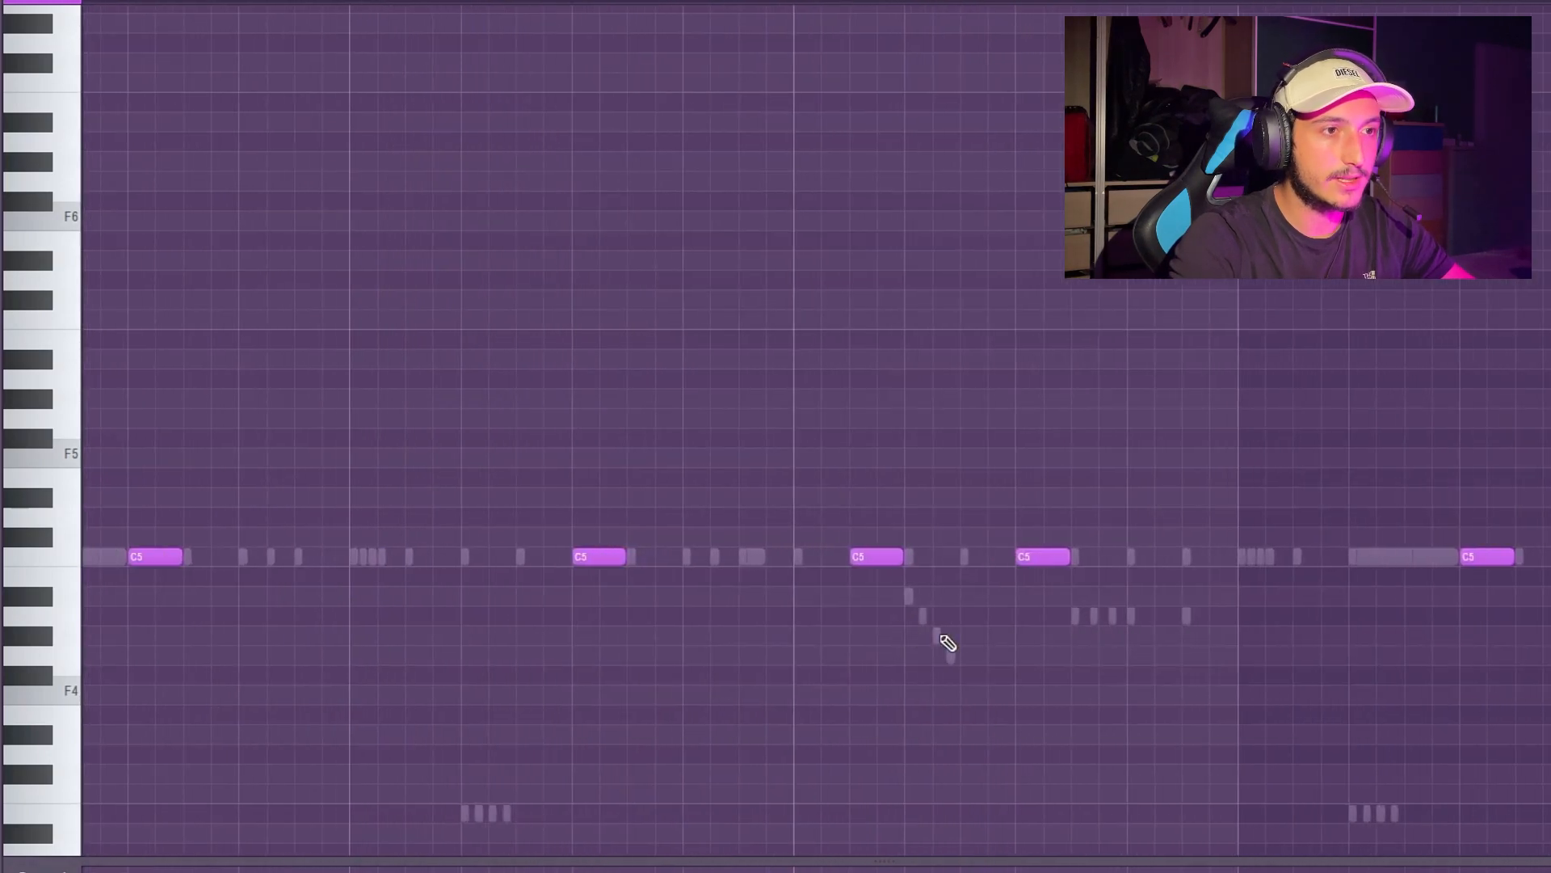
{"action": "left_click", "coordinate": [865, 558], "text": "ctrl"}
{"action": "scroll", "coordinate": [866, 610], "scroll_direction": "down", "scroll_amount": 4}
{"action": "scroll", "coordinate": [716, 599], "scroll_direction": "down", "scroll_amount": 3}
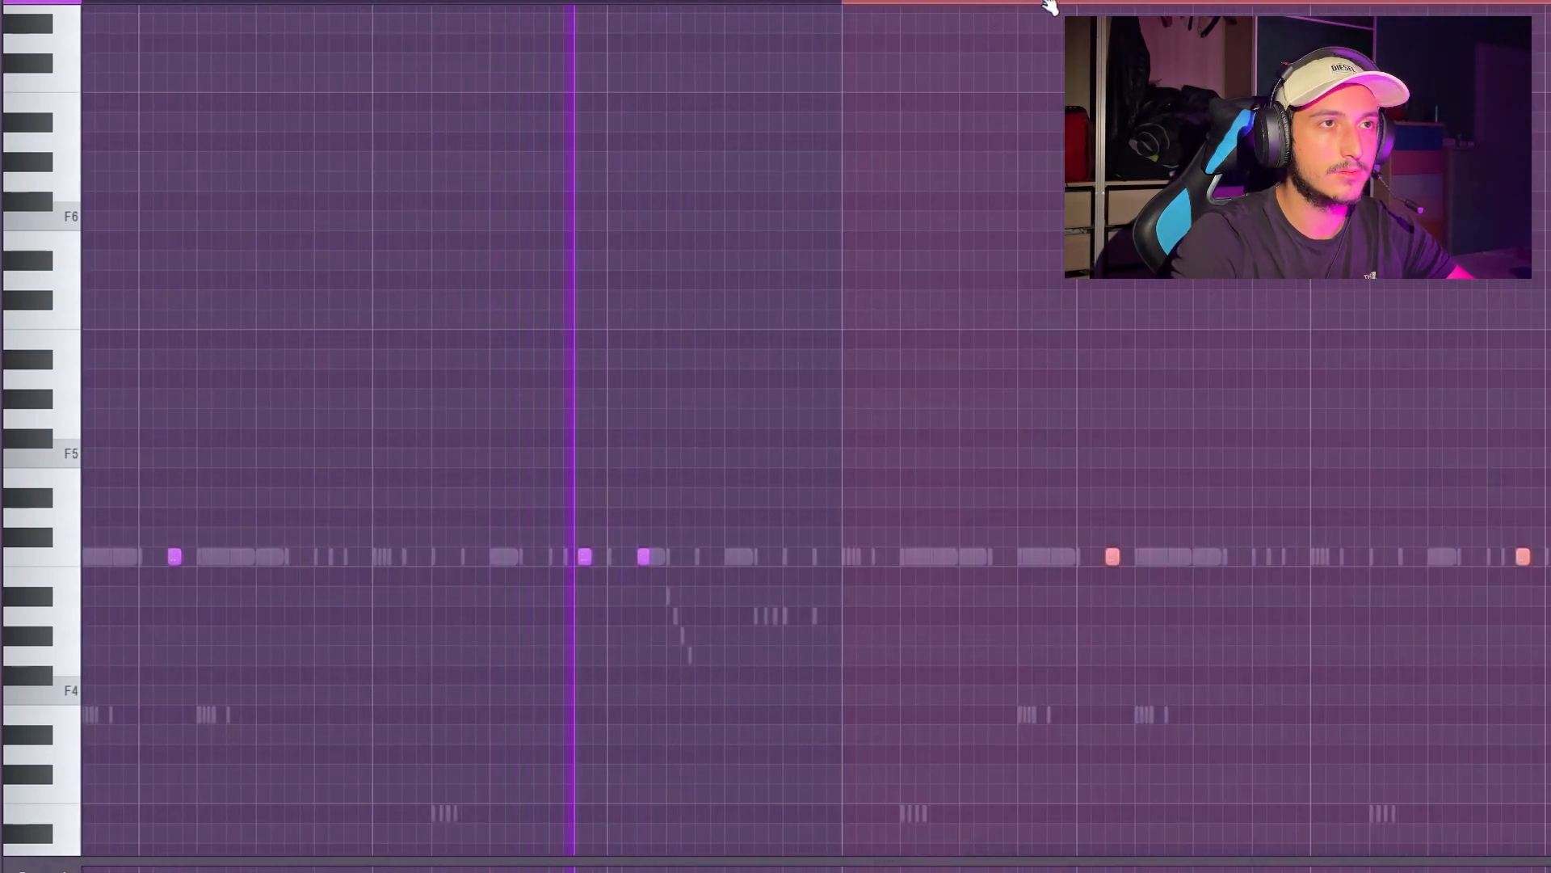
{"action": "left_click", "coordinate": [1051, 3], "text": "ctrl"}
{"action": "scroll", "coordinate": [1000, 279], "scroll_direction": "down", "scroll_amount": 3}
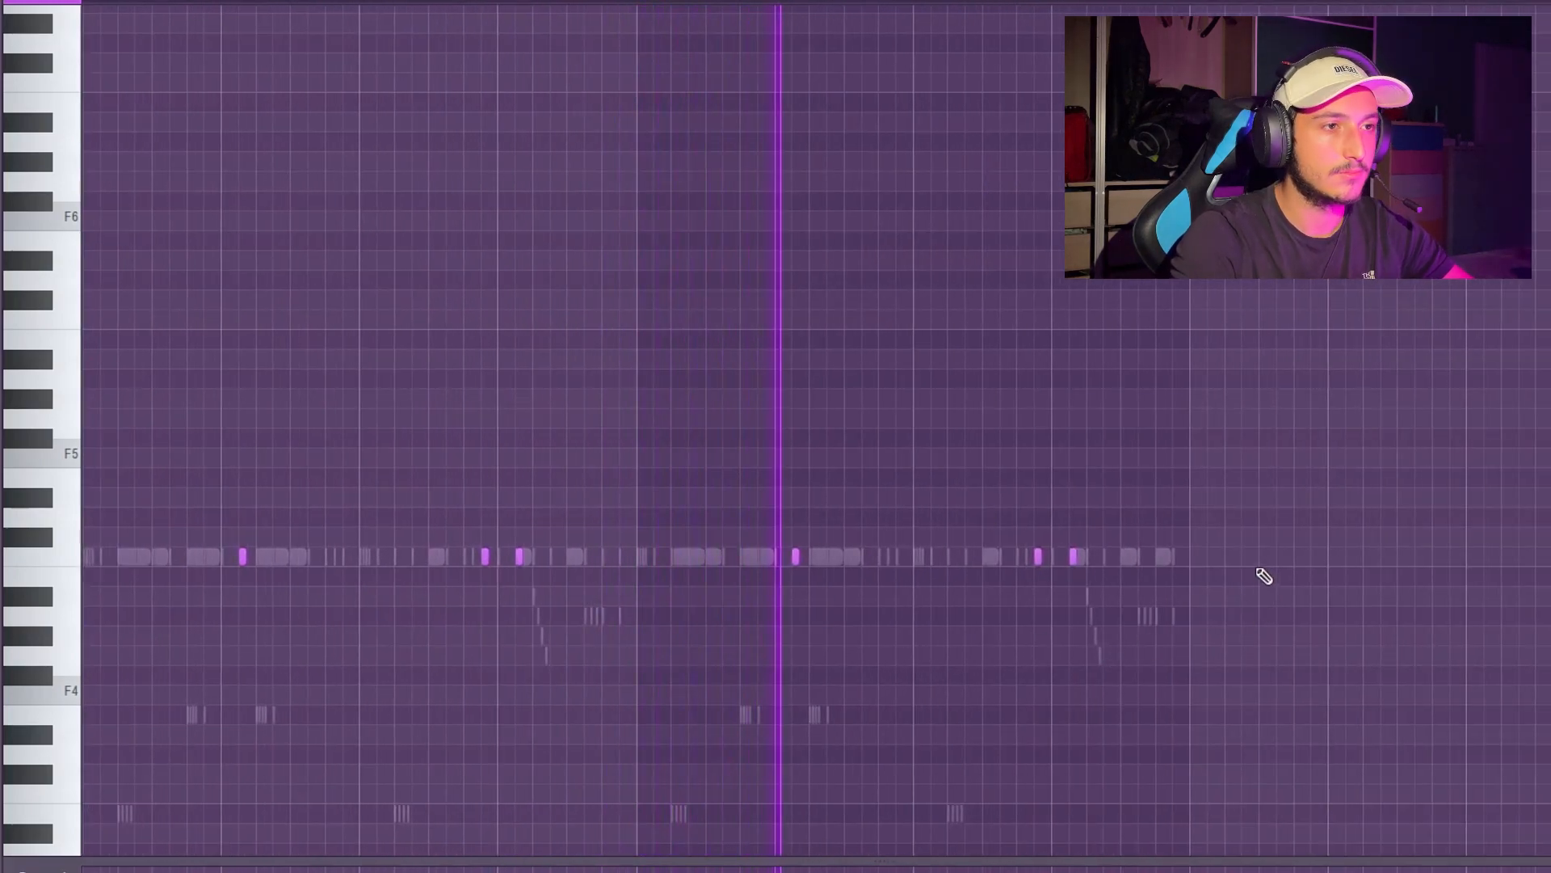
Start a descending percussion fill in the last bar with three F#5 hits, three F5 hits and one E5 hit
{"action": "scroll", "coordinate": [1229, 560], "scroll_direction": "up", "scroll_amount": 6}
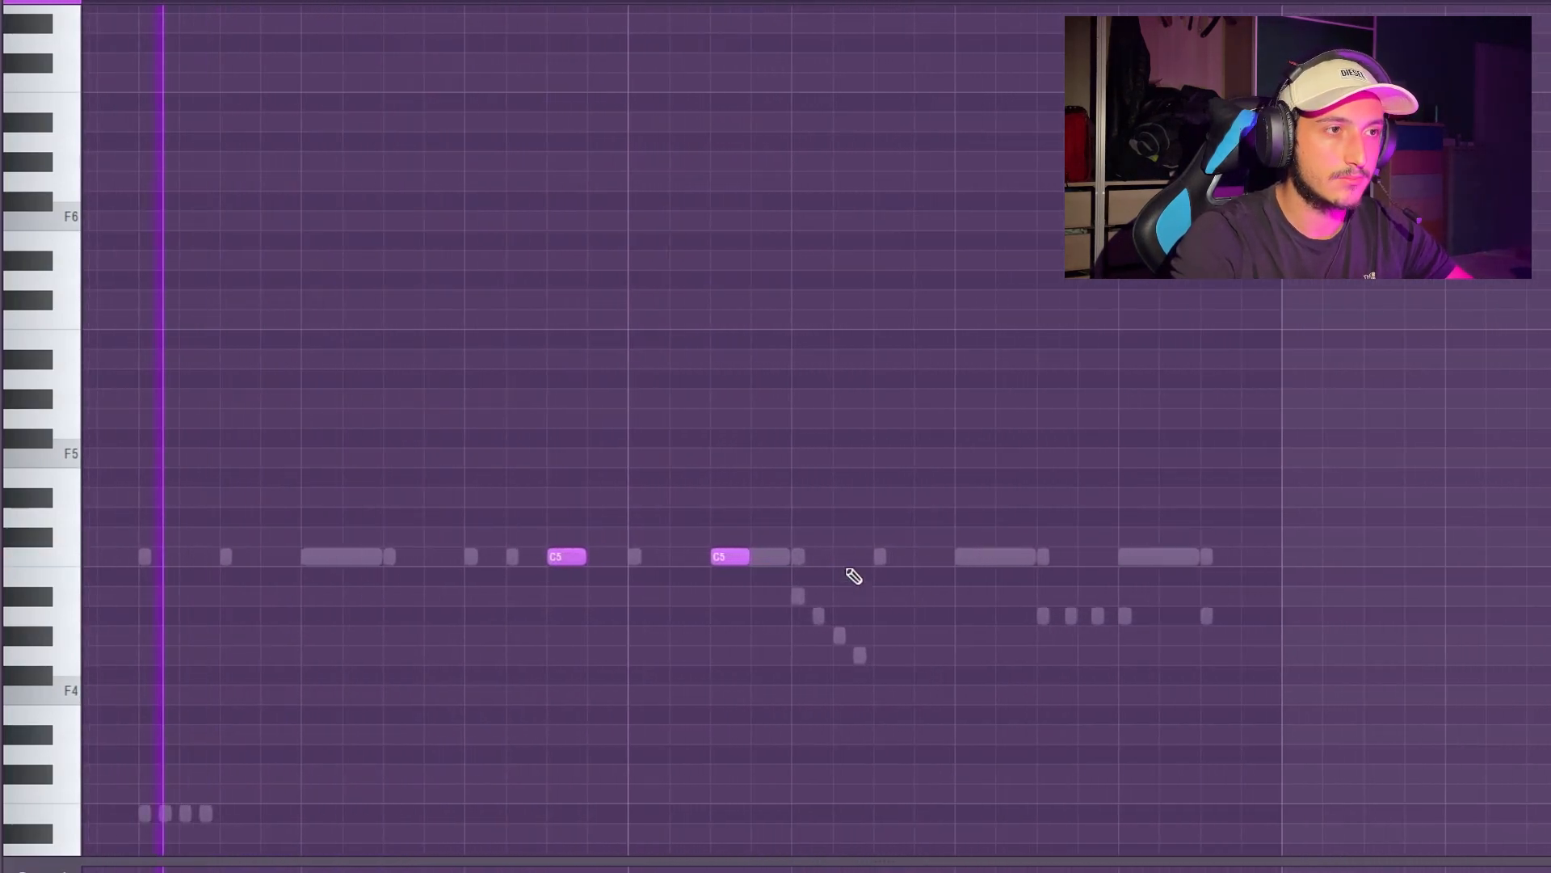
{"action": "scroll", "coordinate": [891, 501], "scroll_direction": "down", "scroll_amount": 3}
{"action": "left_click", "coordinate": [889, 438]}
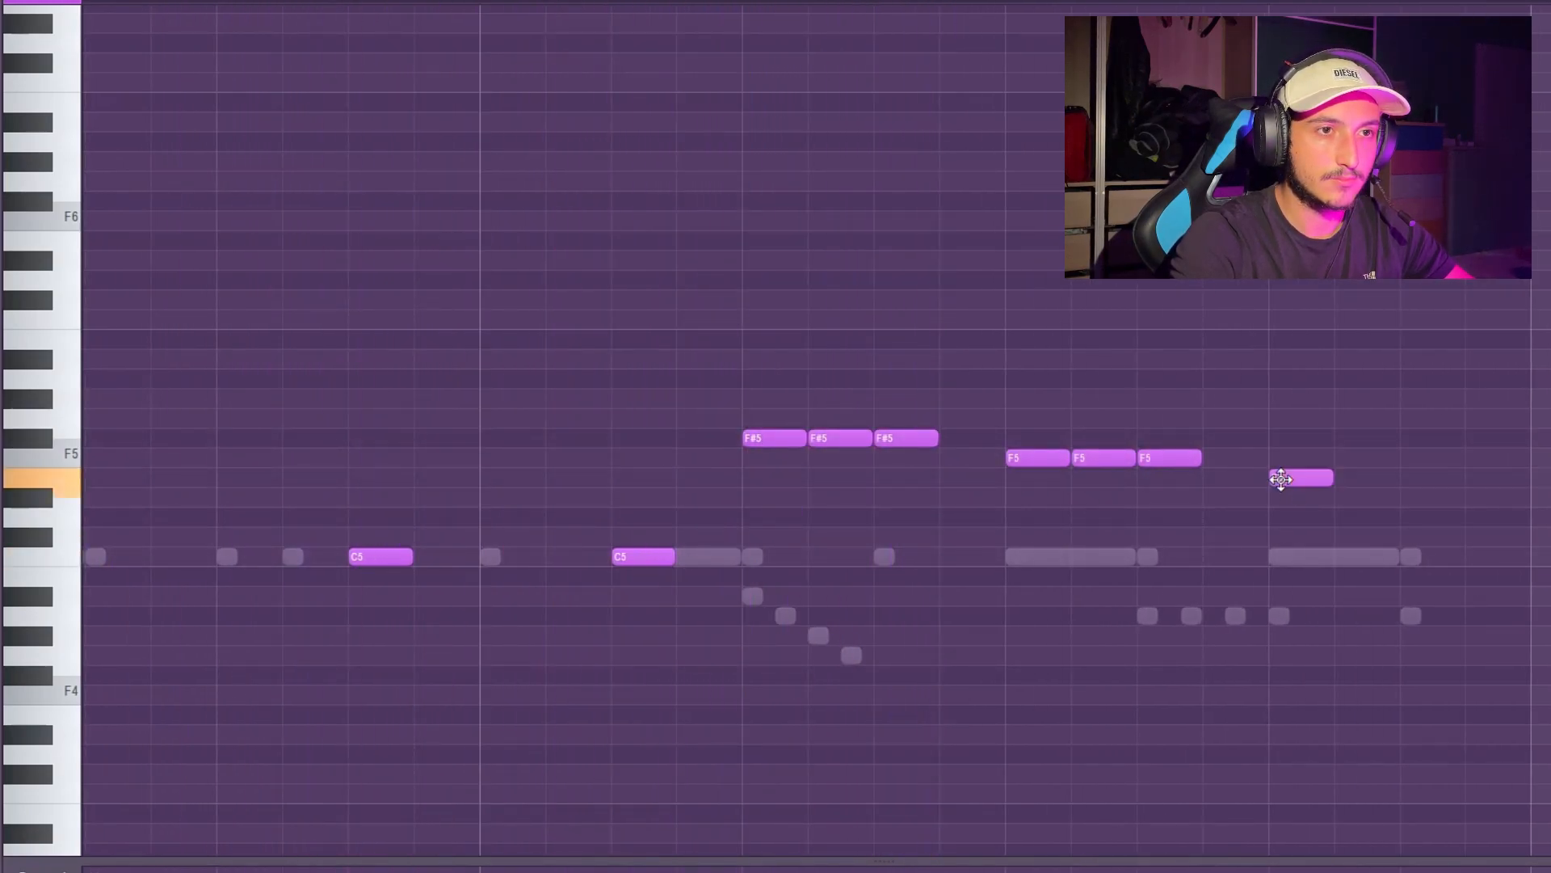
Complete the fill with two more E5 hits and split the first F5 and first E5 hits in half
{"action": "scroll", "coordinate": [877, 494], "scroll_direction": "down", "scroll_amount": 3}
{"action": "scroll", "coordinate": [877, 494], "scroll_direction": "down", "scroll_amount": 4}
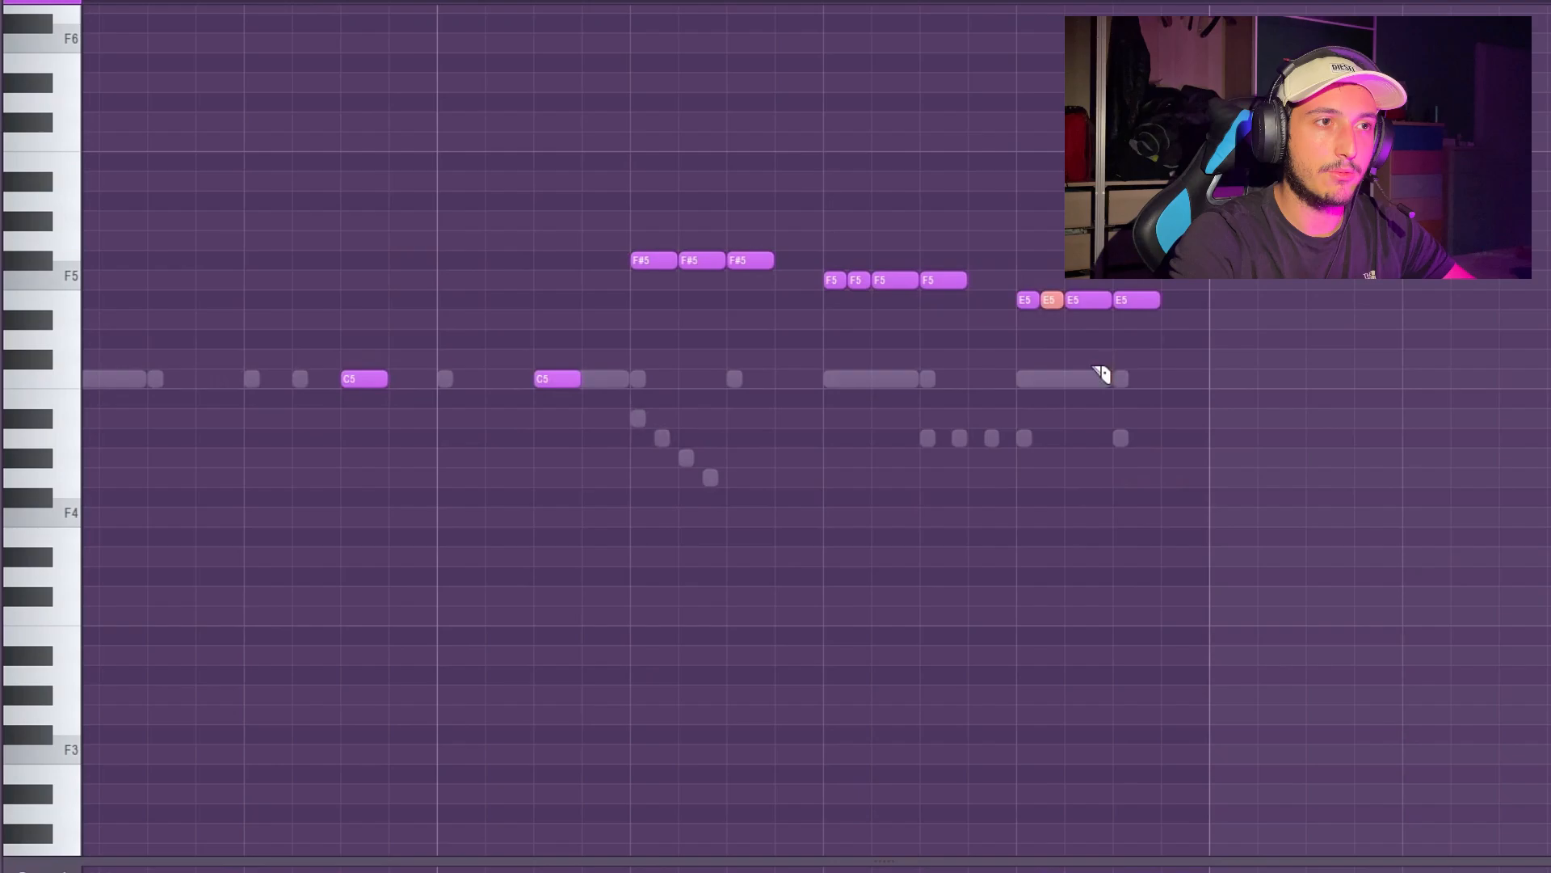
{"action": "scroll", "coordinate": [1101, 374], "scroll_direction": "up", "scroll_amount": 2}
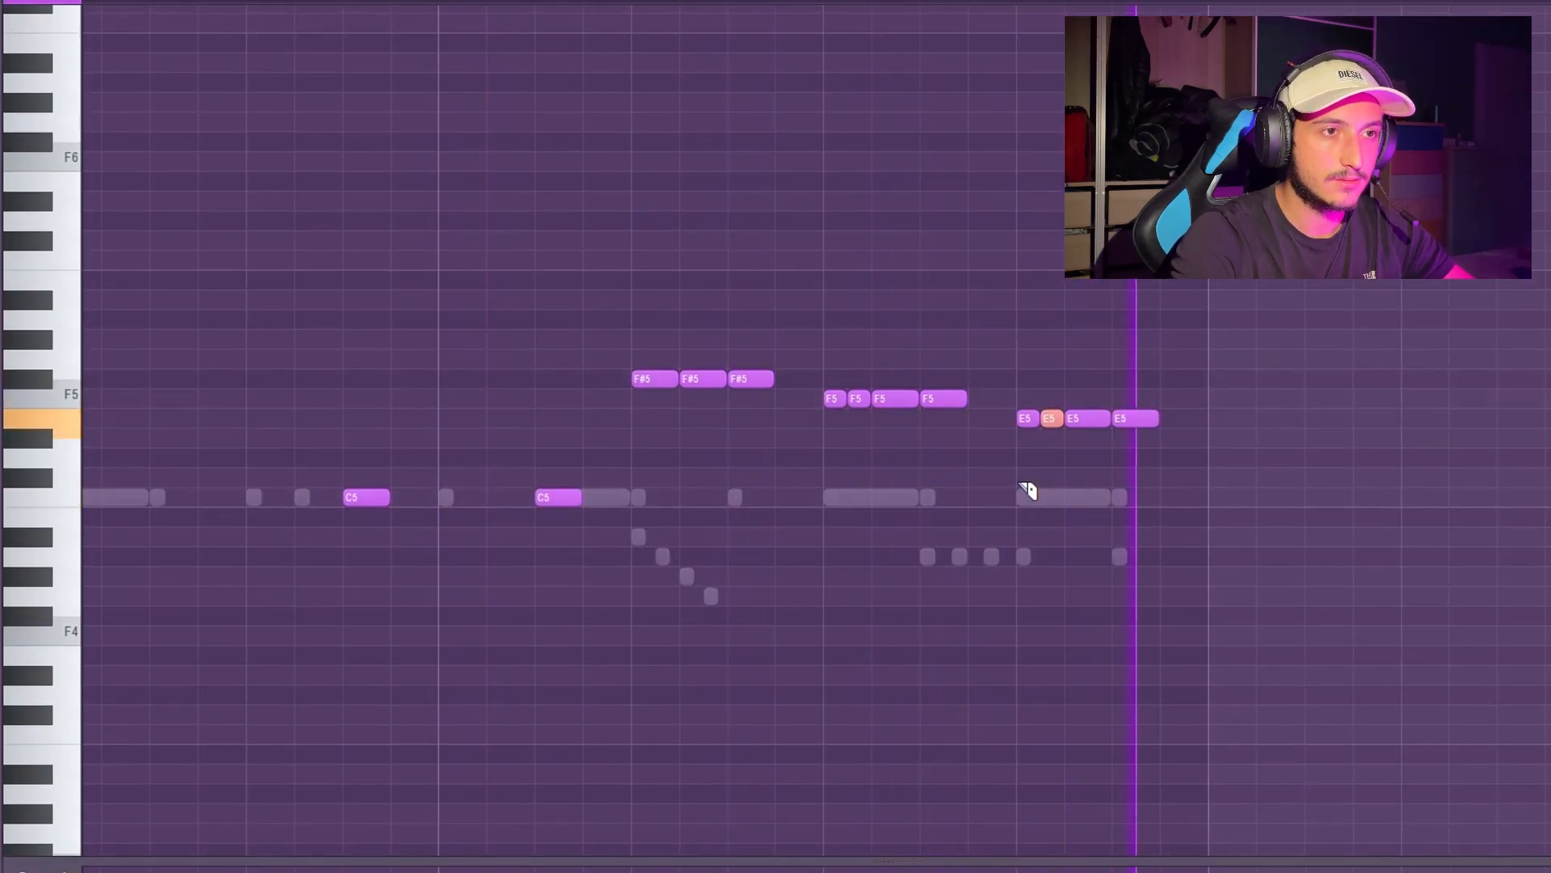
{"action": "scroll", "coordinate": [1028, 490], "scroll_direction": "down", "scroll_amount": 4}
Open the piano roll of the Normal5..beats channel to write the bass line
{"action": "key", "text": "F6"}
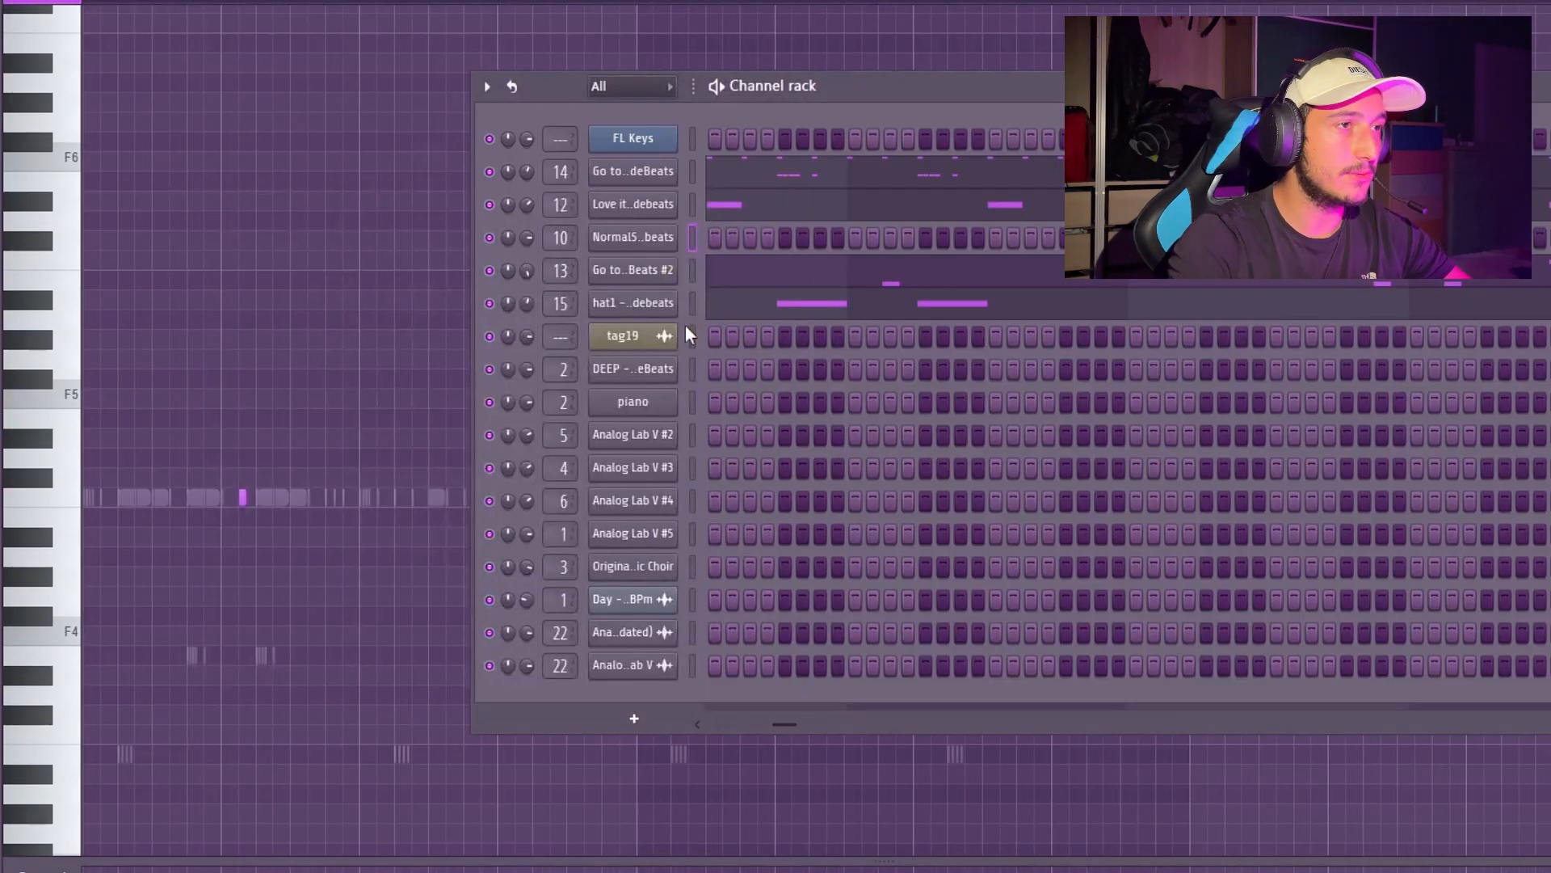
{"action": "right_click", "coordinate": [650, 242]}
{"action": "left_click", "coordinate": [711, 234]}
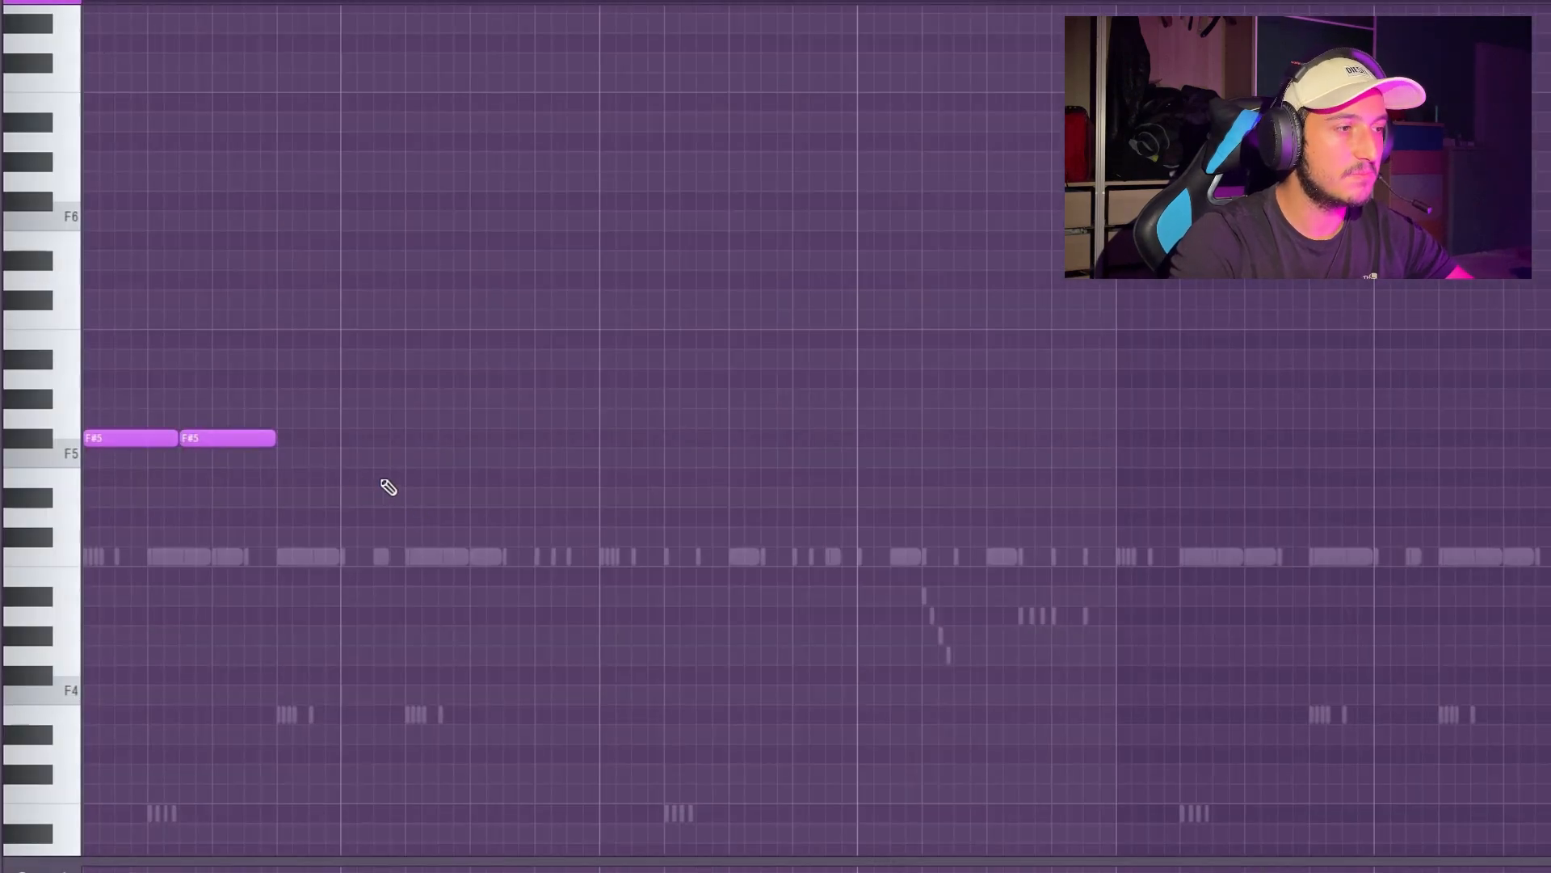
Try a two-bar bass phrase of three F#5 notes with a long last note, duplicated over the next two bars
{"action": "key", "text": "space"}
{"action": "left_click", "coordinate": [284, 440]}
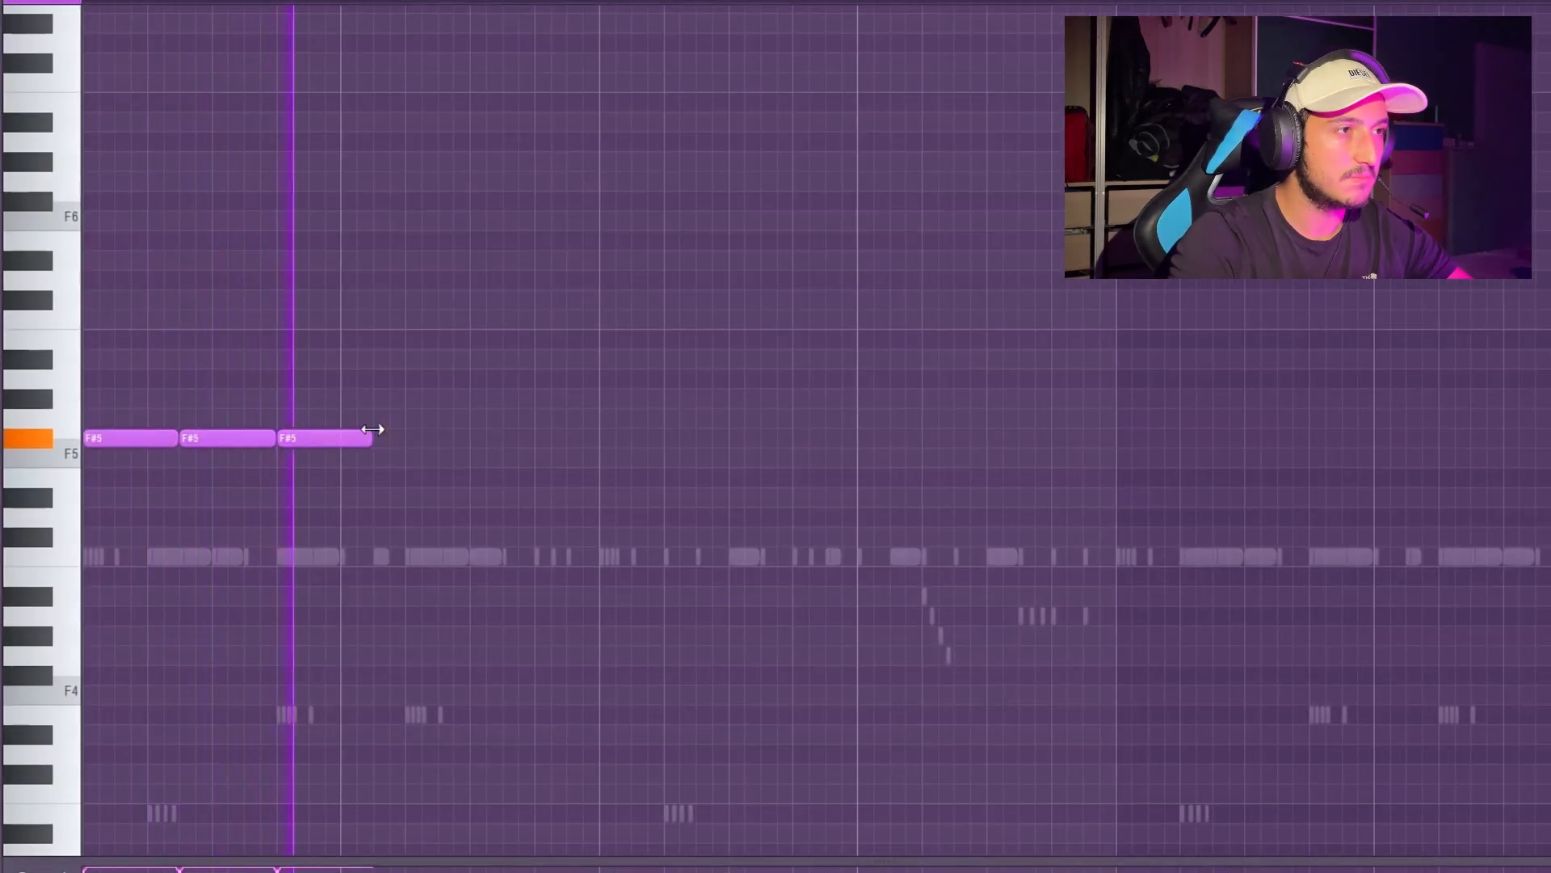
{"action": "left_click_drag", "start_coordinate": [372, 429], "coordinate": [596, 448]}
{"action": "key", "text": "ctrl+a"}
{"action": "key", "text": "ctrl+b"}
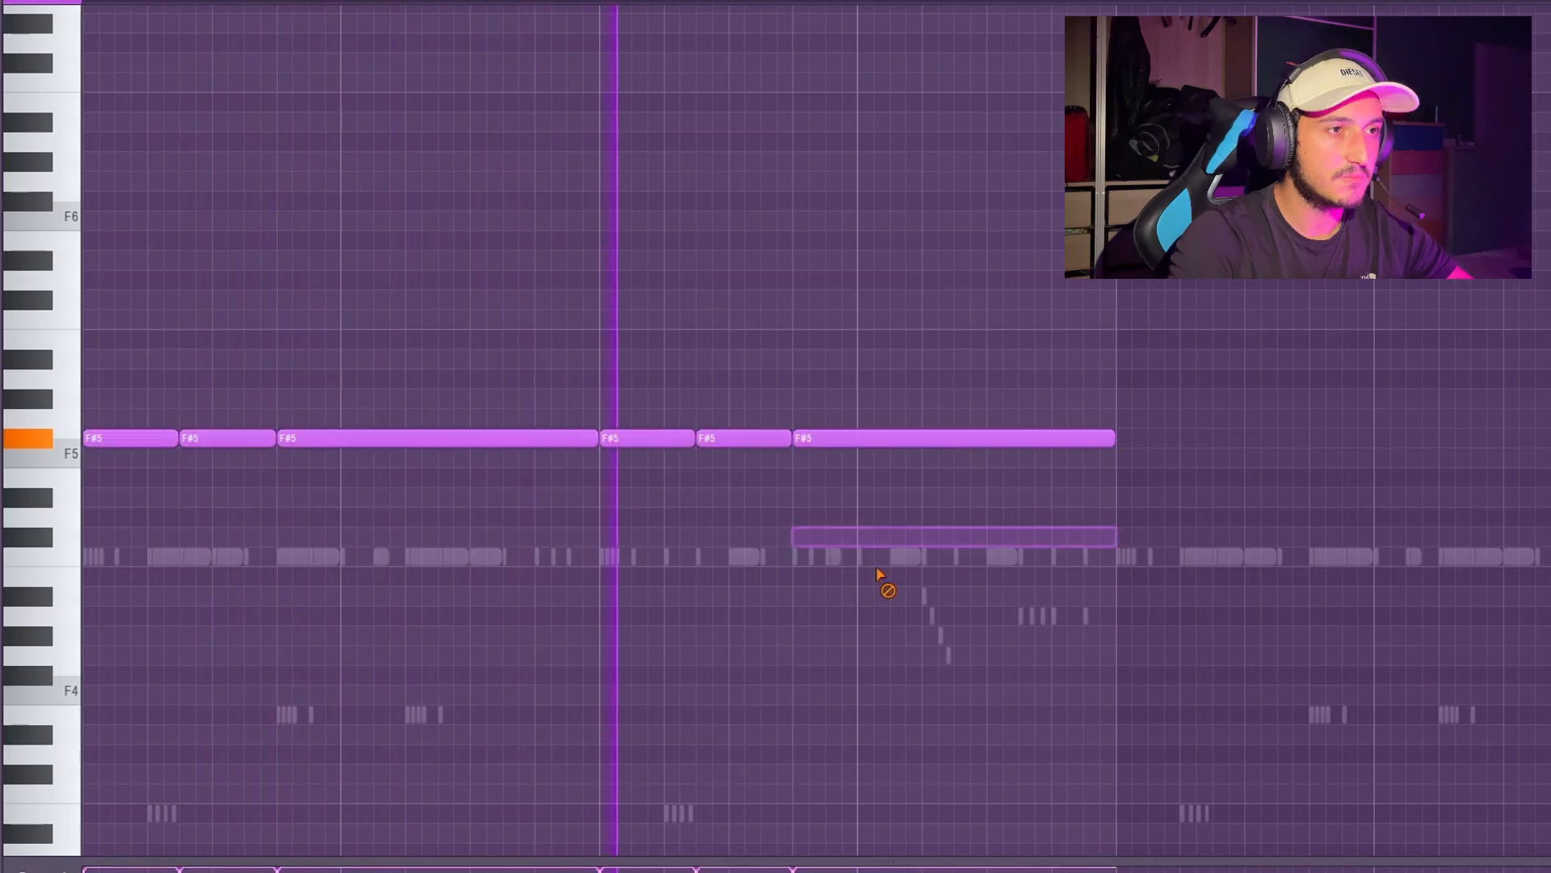
Rework the bass rhythm into four F#5 notes and trim the last one to the end of bar two
{"action": "left_click_drag", "start_coordinate": [881, 573], "coordinate": [937, 422]}
{"action": "left_click", "coordinate": [1029, 436]}
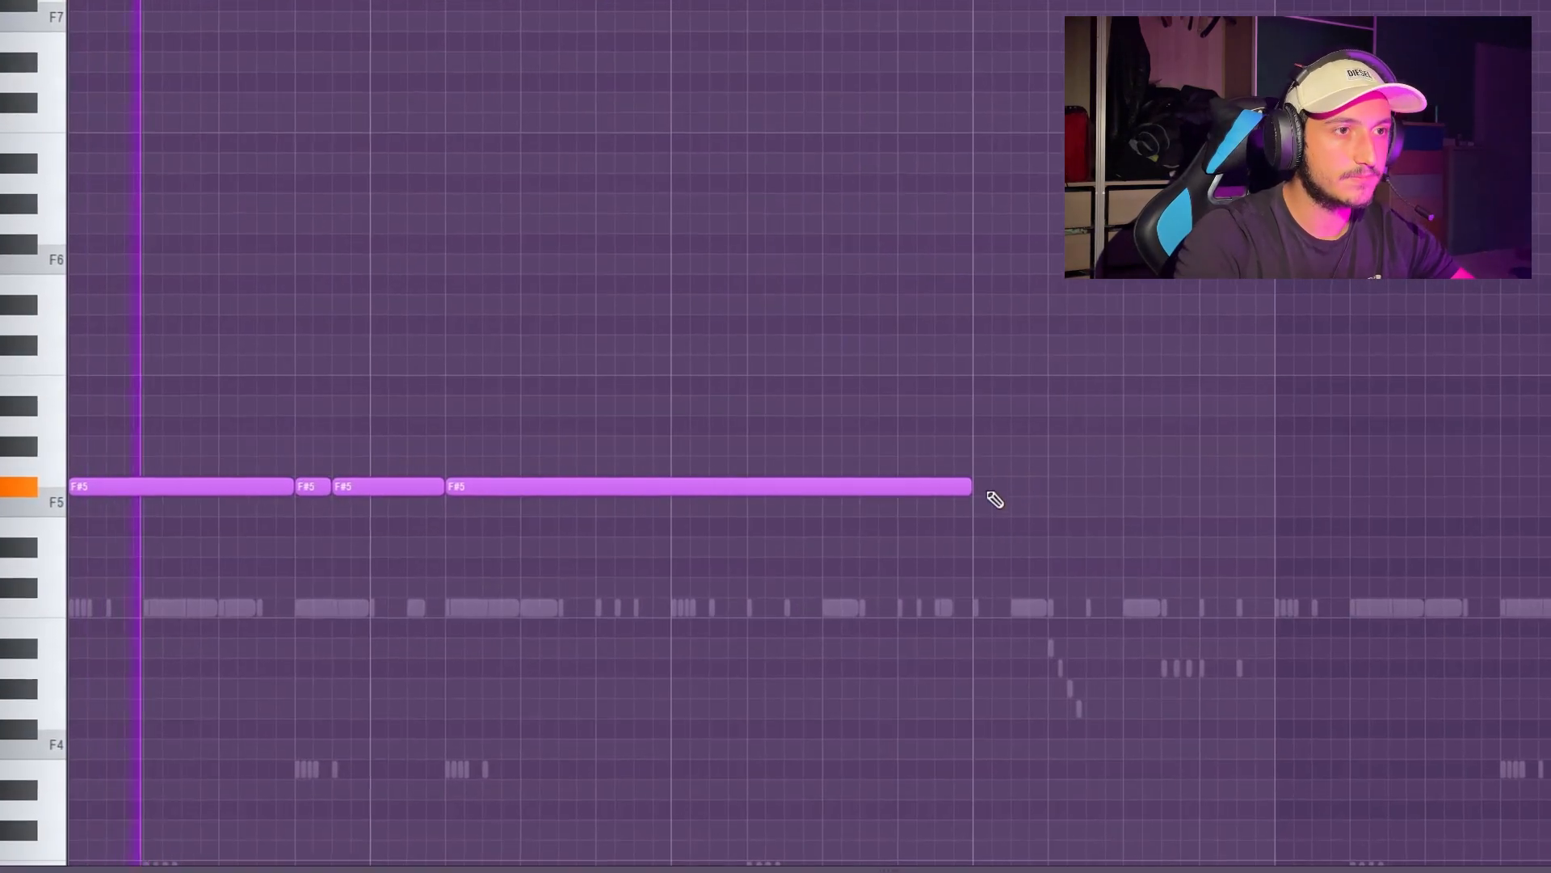
{"action": "left_click_drag", "start_coordinate": [993, 499], "coordinate": [660, 541]}
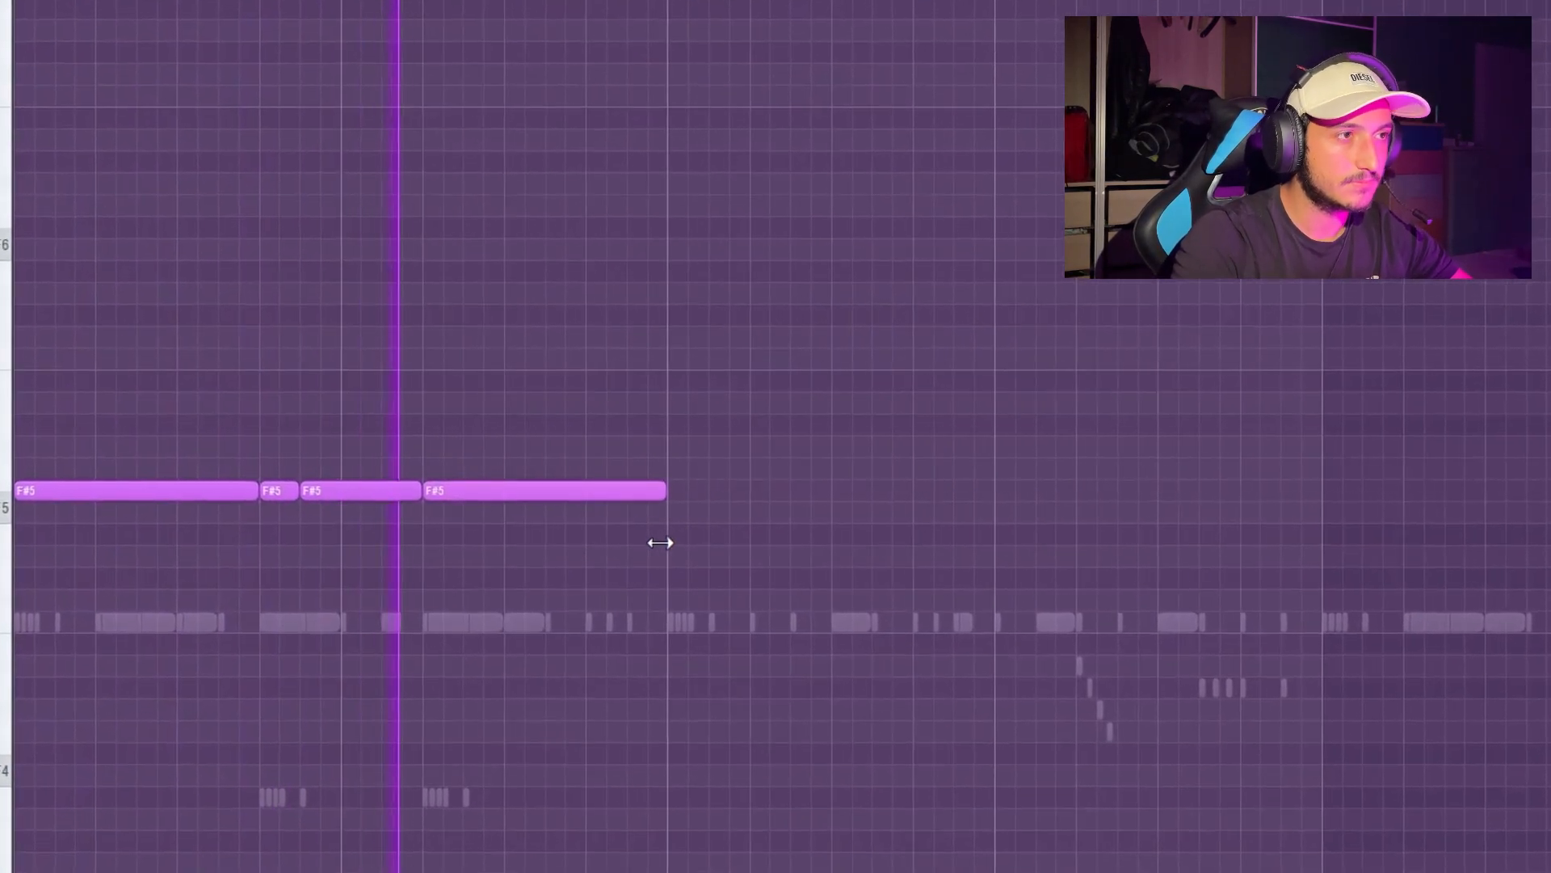
Duplicate the two-bar F#5 bass phrase across bars three and four
{"action": "key", "text": "ctrl+a"}
{"action": "key", "text": "ctrl+b"}
{"action": "left_click", "coordinate": [1105, 711]}
{"action": "scroll", "coordinate": [745, 627], "scroll_direction": "down", "scroll_amount": 3}
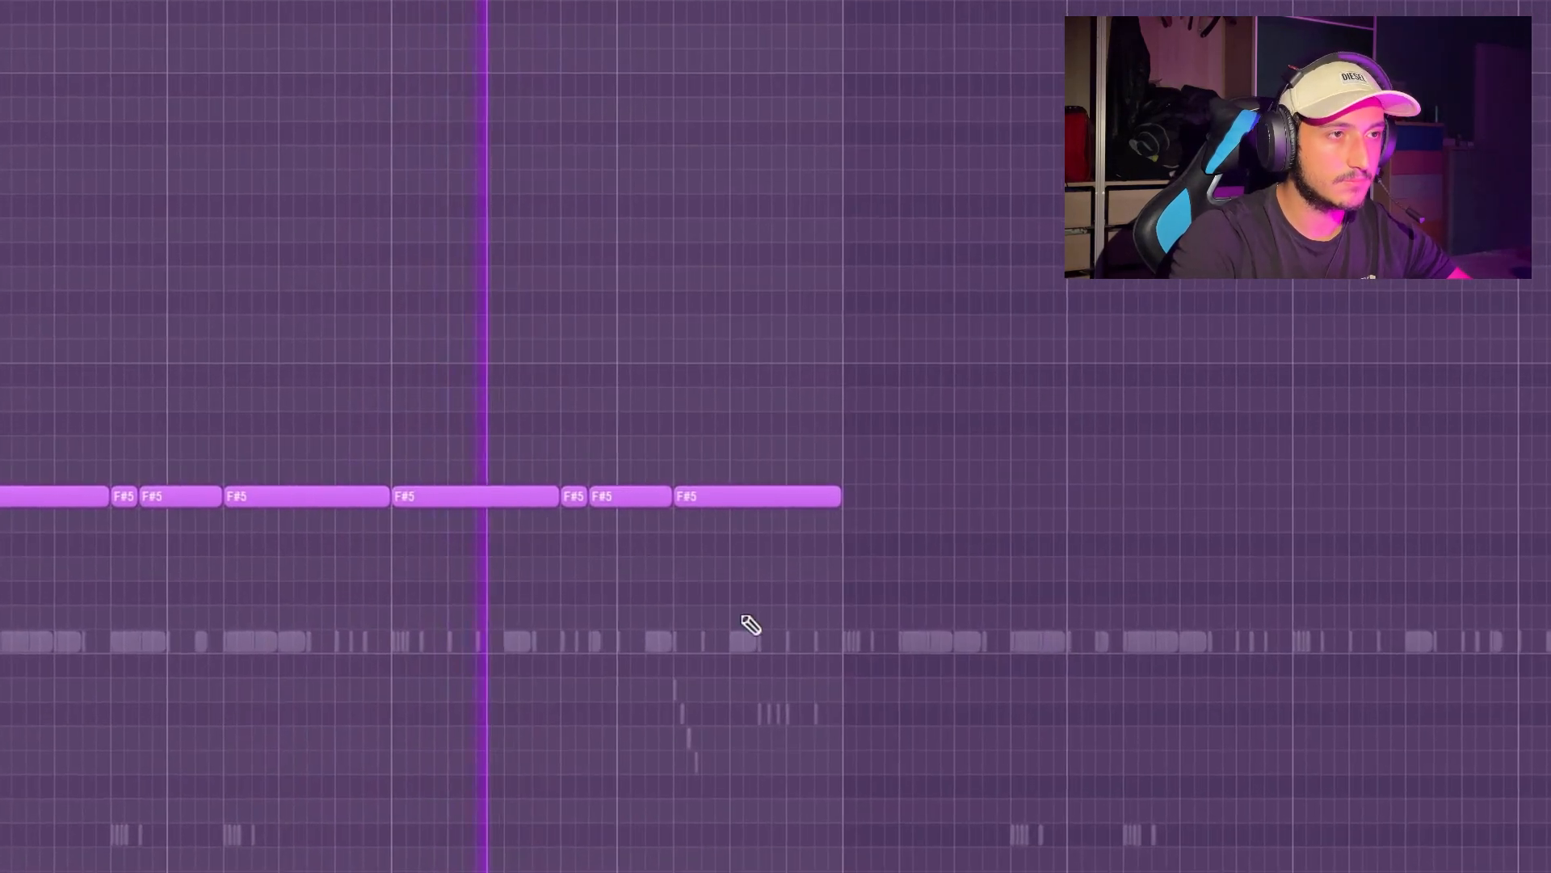
Replace the short second F#5 note by extending the first one, and close bar four with a short F#5 and a C#6
{"action": "scroll", "coordinate": [935, 620], "scroll_direction": "up", "scroll_amount": 4}
{"action": "left_click", "coordinate": [794, 501]}
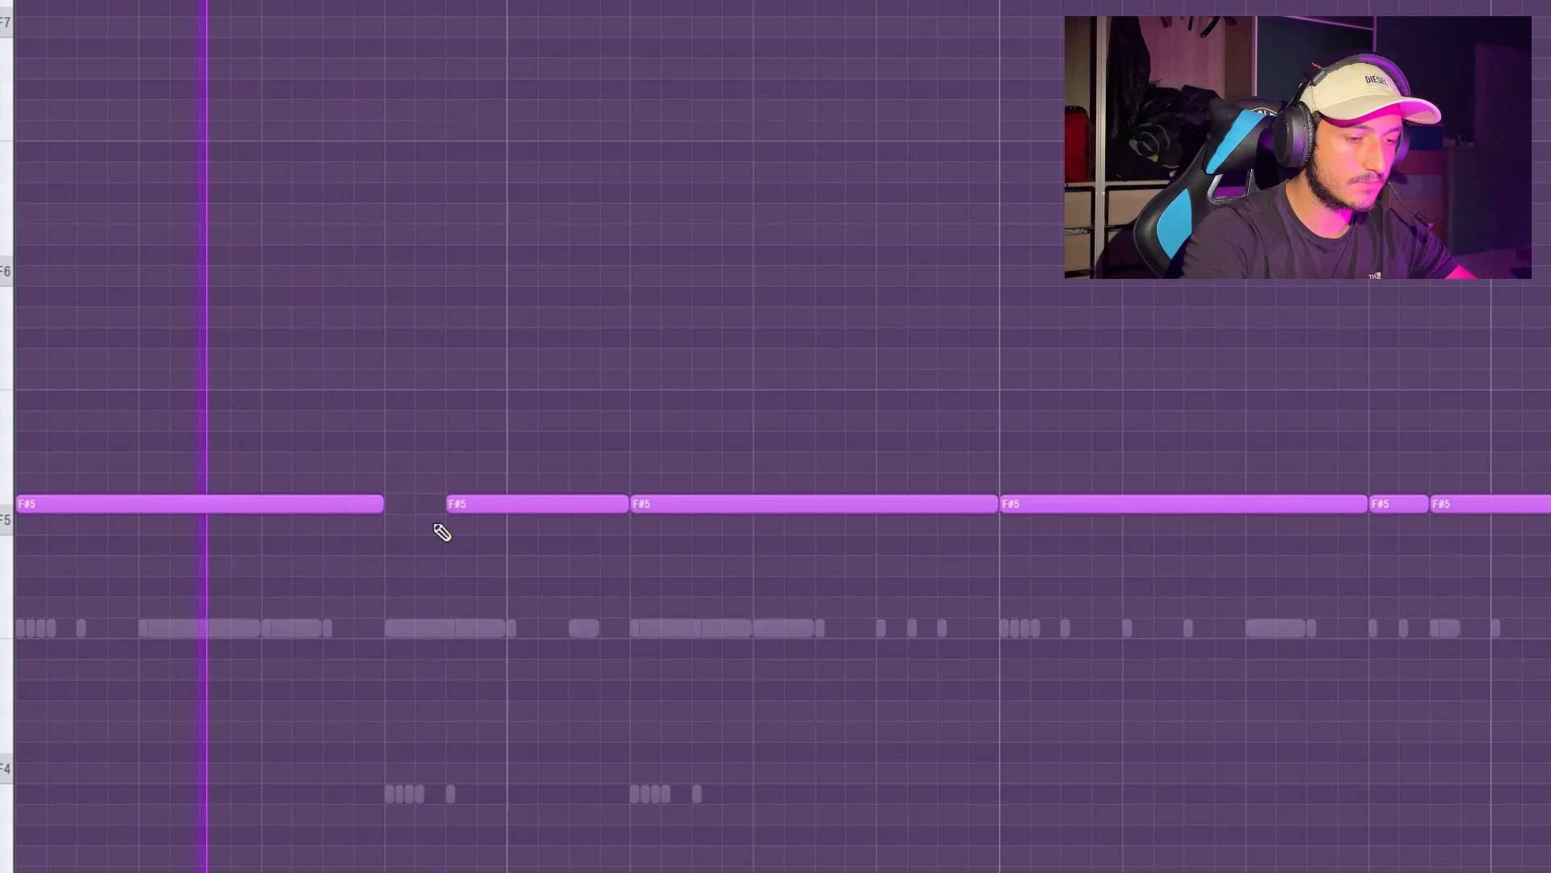
{"action": "scroll", "coordinate": [441, 531], "scroll_direction": "down", "scroll_amount": 5}
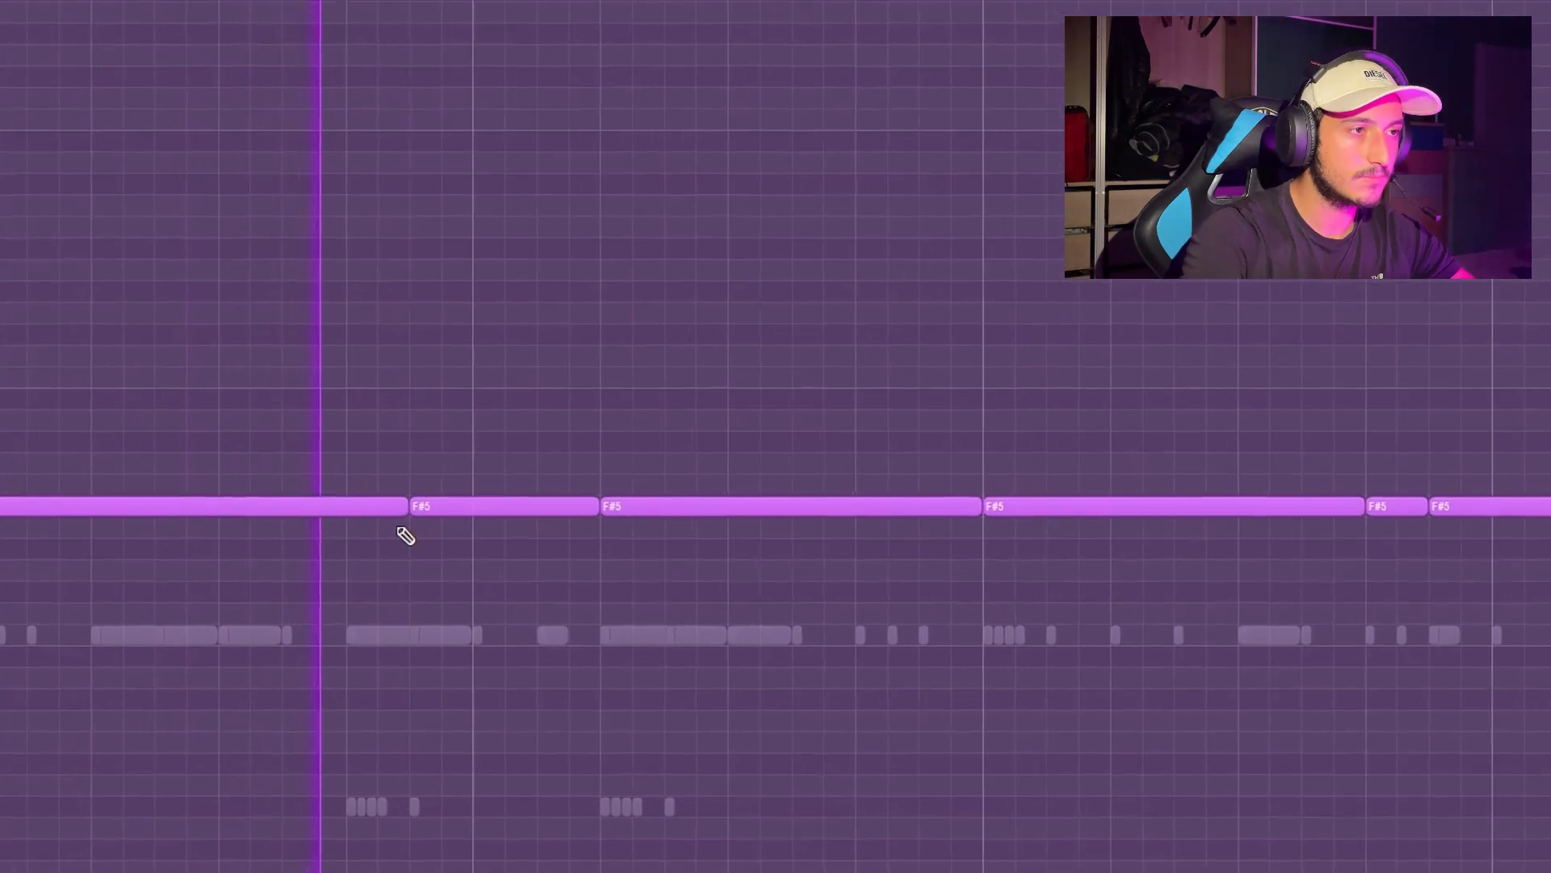
{"action": "scroll", "coordinate": [484, 658], "scroll_direction": "up", "scroll_amount": 3}
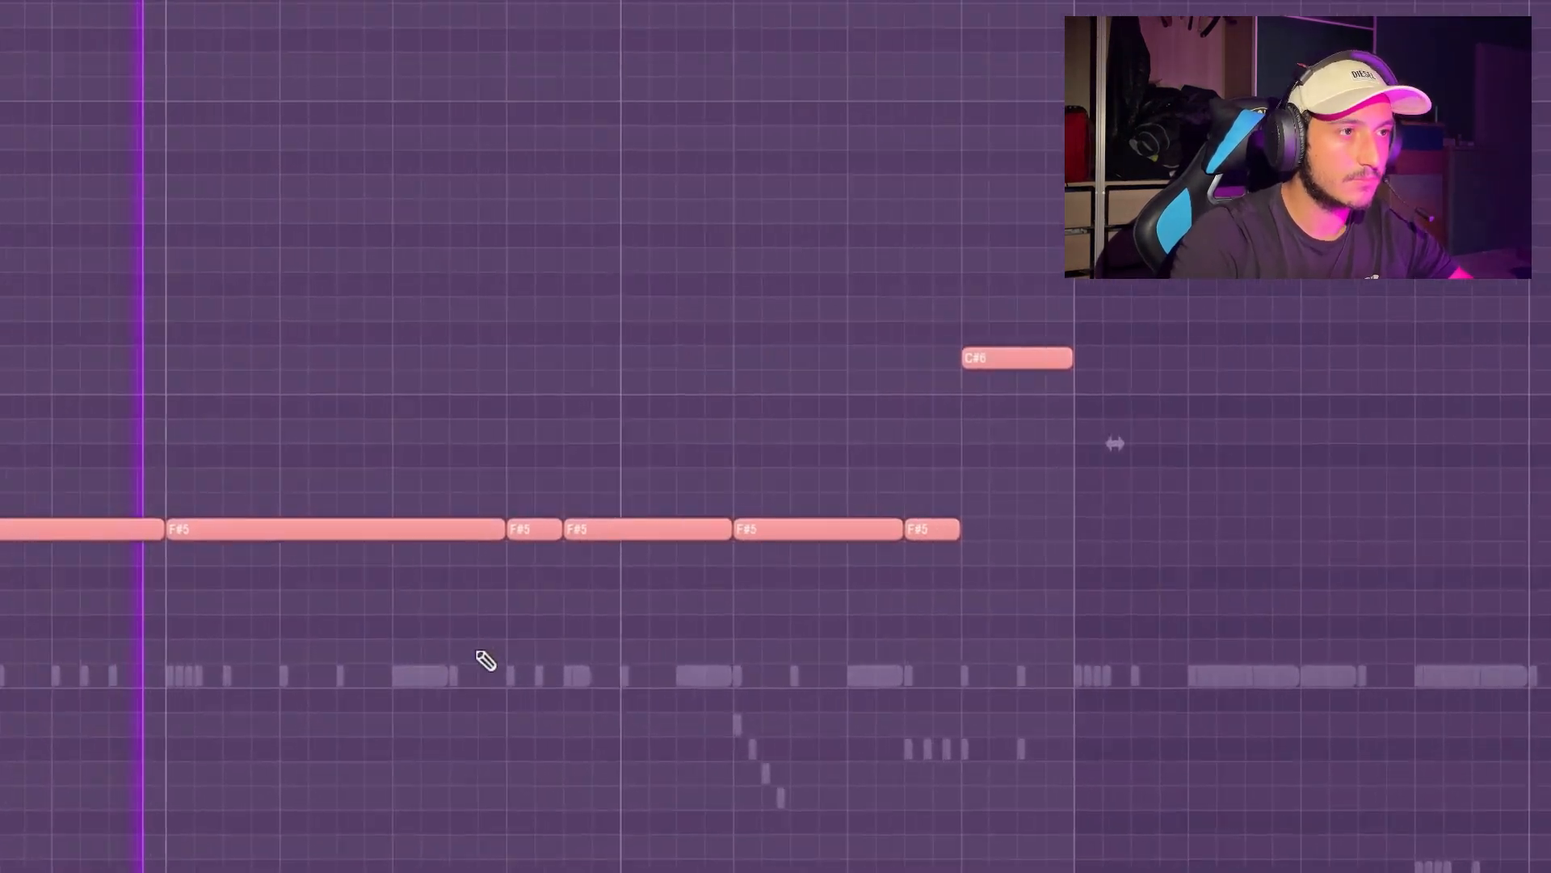
Add a D#6 slide note above the short F#5 closing bar six, starting at 6:13:00 and lasting 0:04:00, and audition the bass line
{"action": "scroll", "coordinate": [294, 564], "scroll_direction": "down", "scroll_amount": 5}
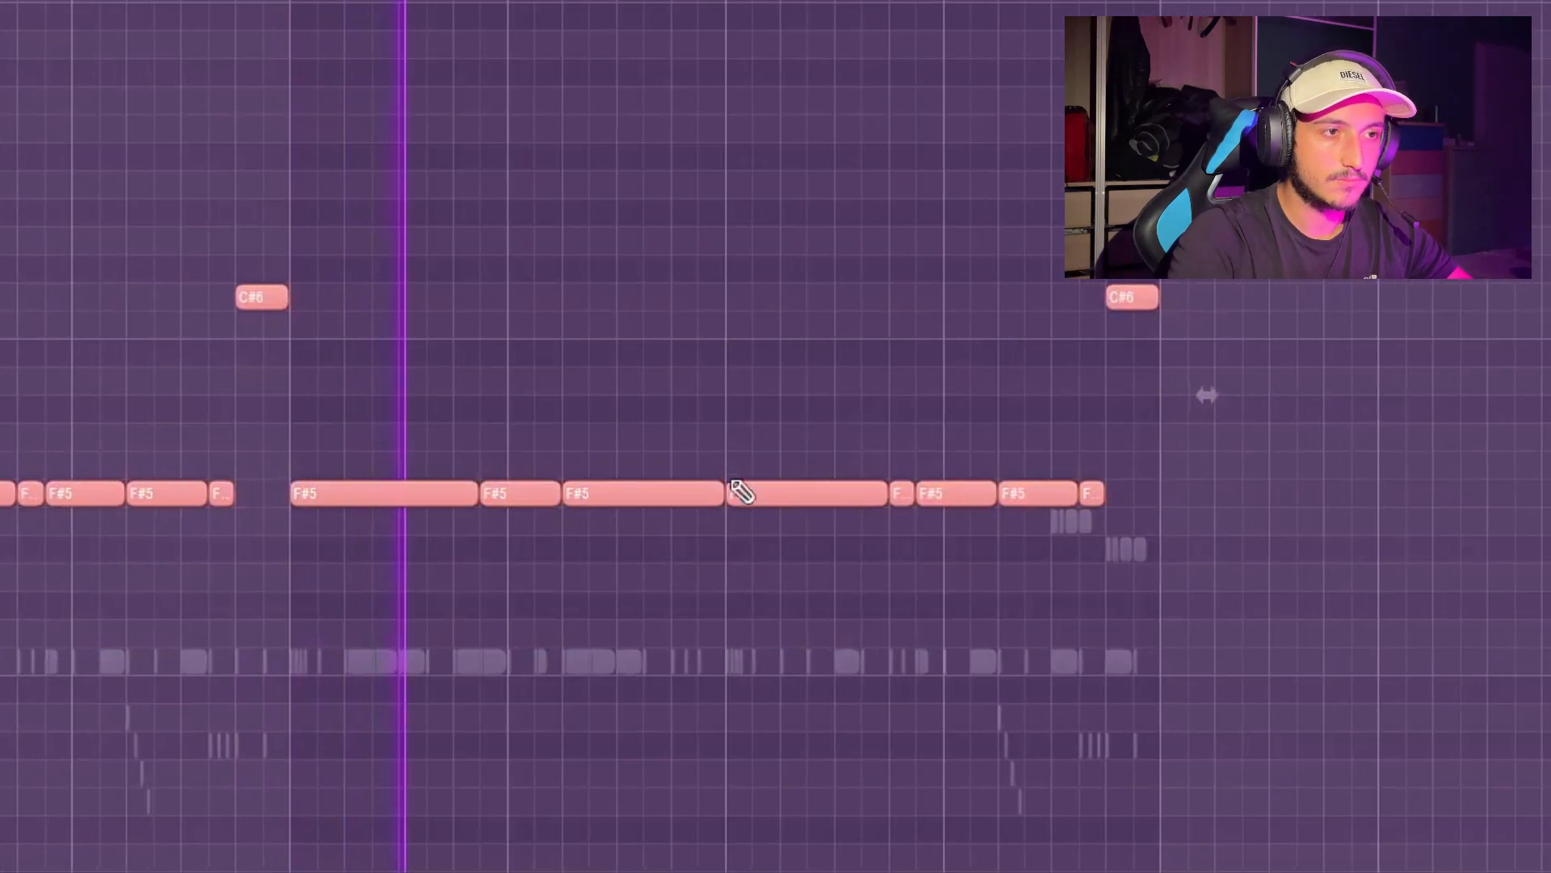
{"action": "scroll", "coordinate": [935, 637], "scroll_direction": "up", "scroll_amount": 5}
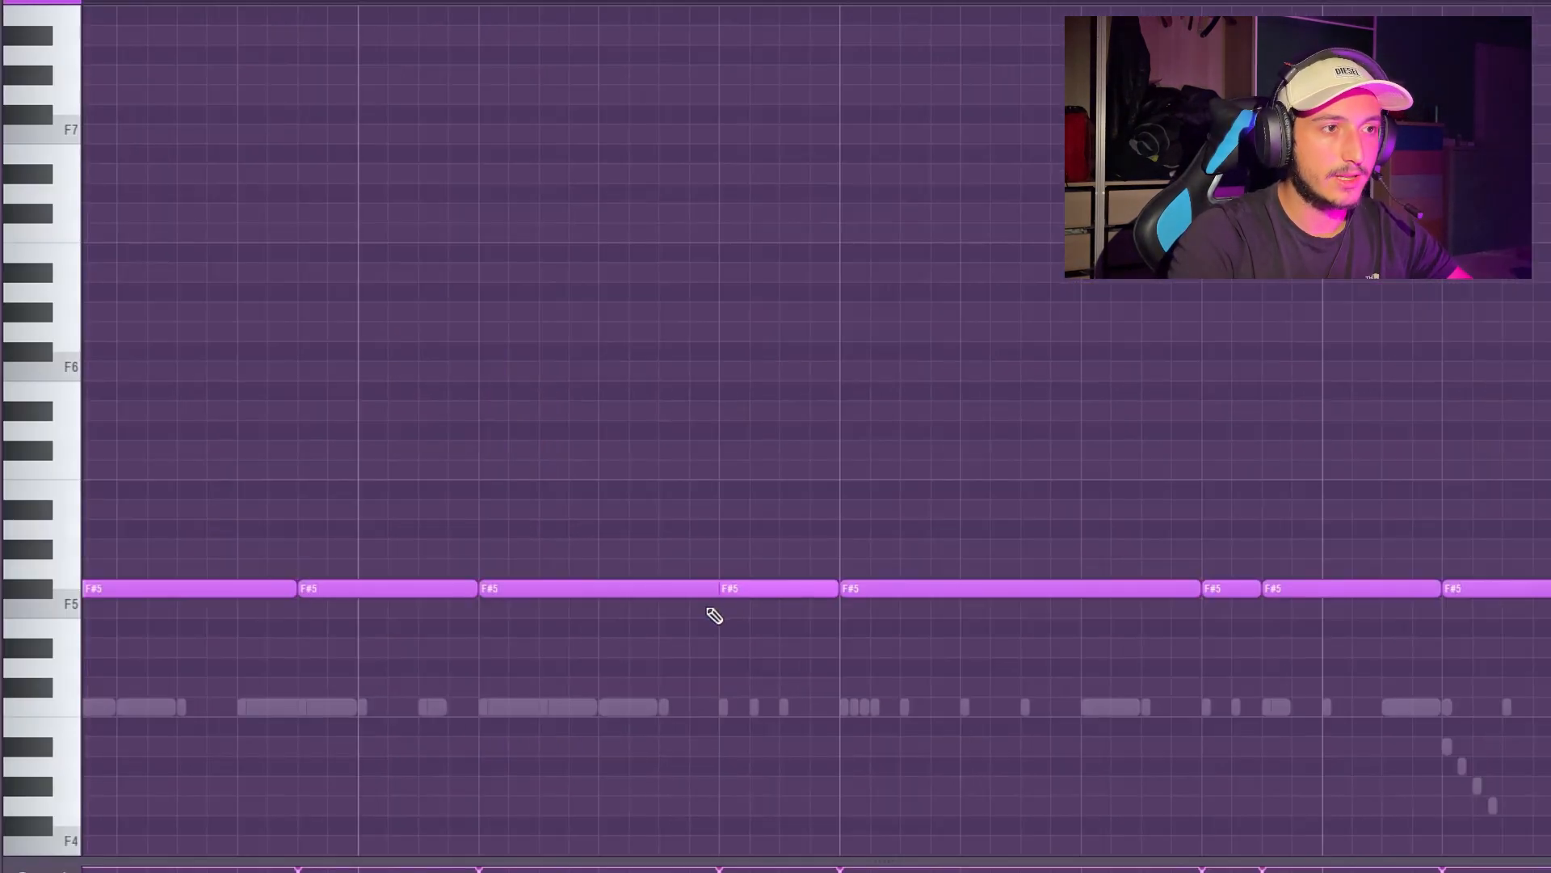
{"action": "double_click", "coordinate": [745, 267]}
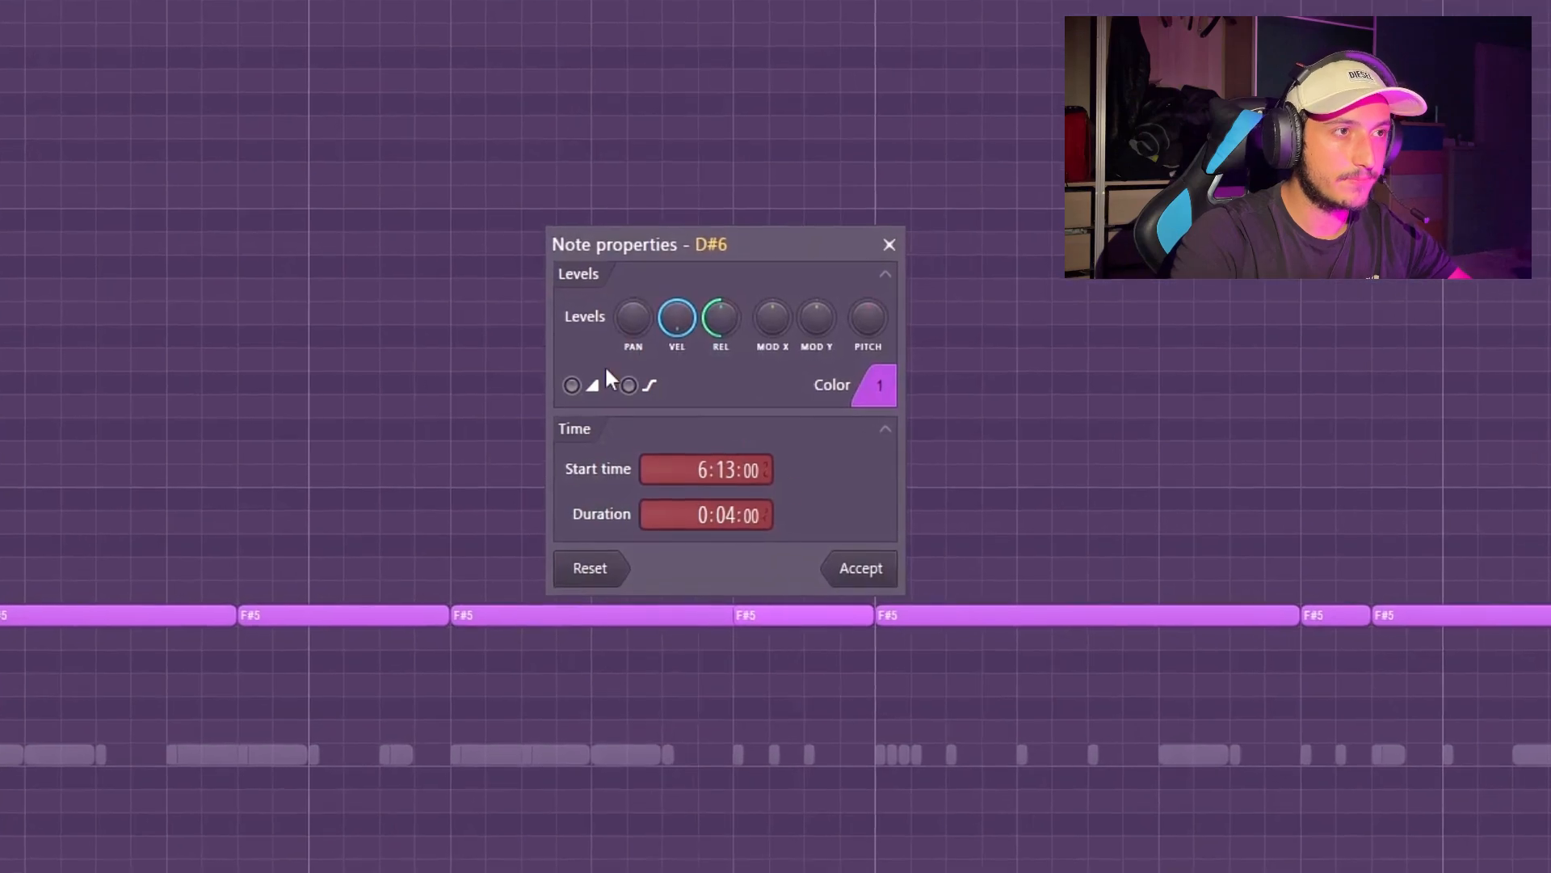
{"action": "left_click", "coordinate": [595, 388]}
{"action": "left_click", "coordinate": [851, 562]}
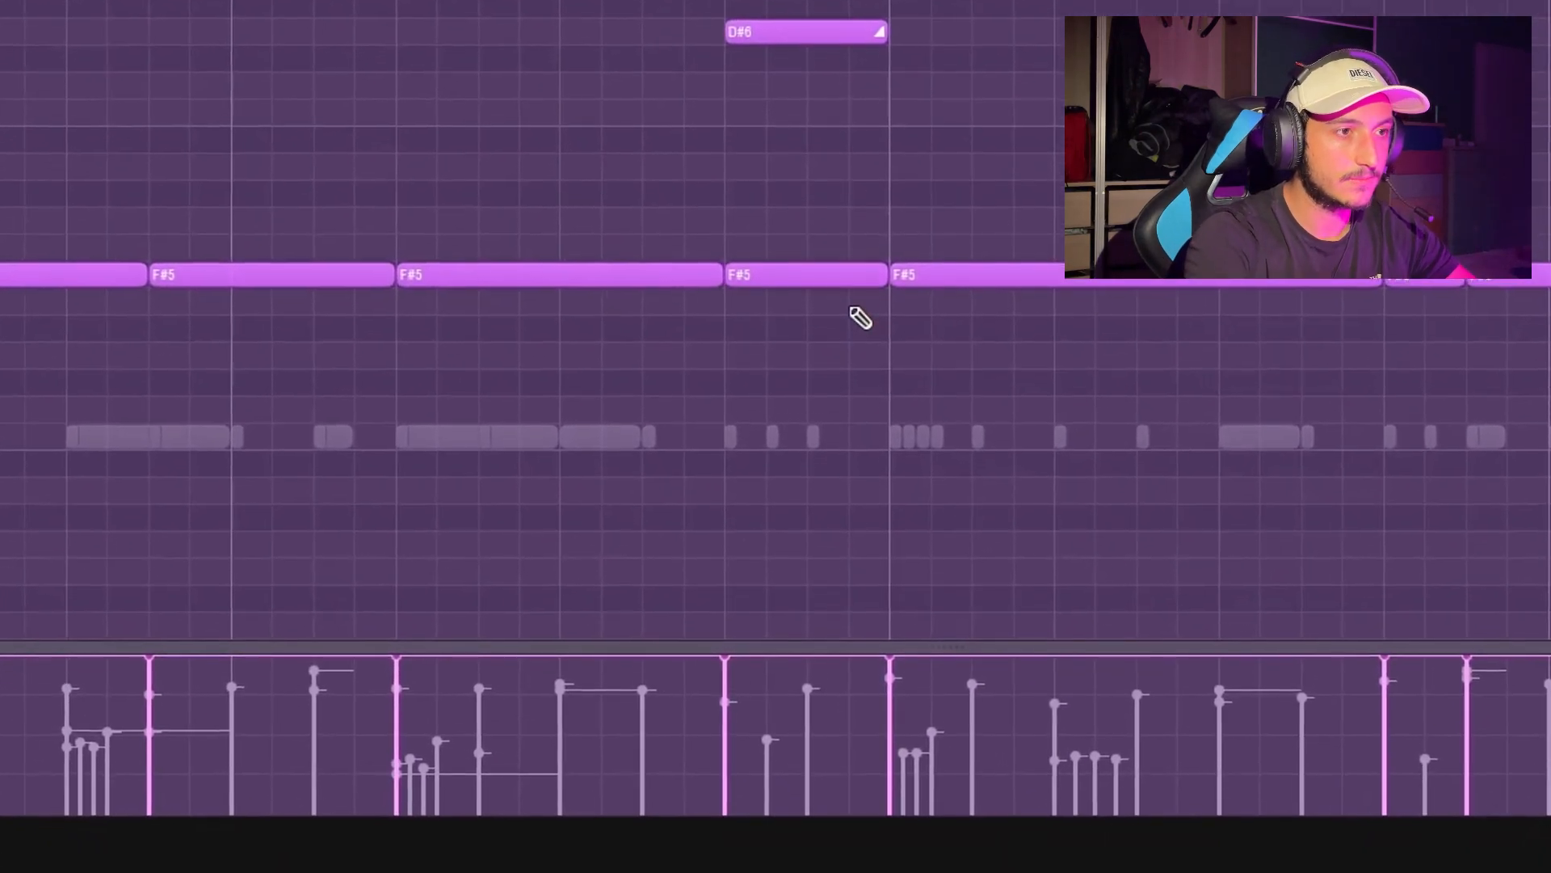
{"action": "left_click", "coordinate": [816, 335]}
{"action": "key", "text": "space"}
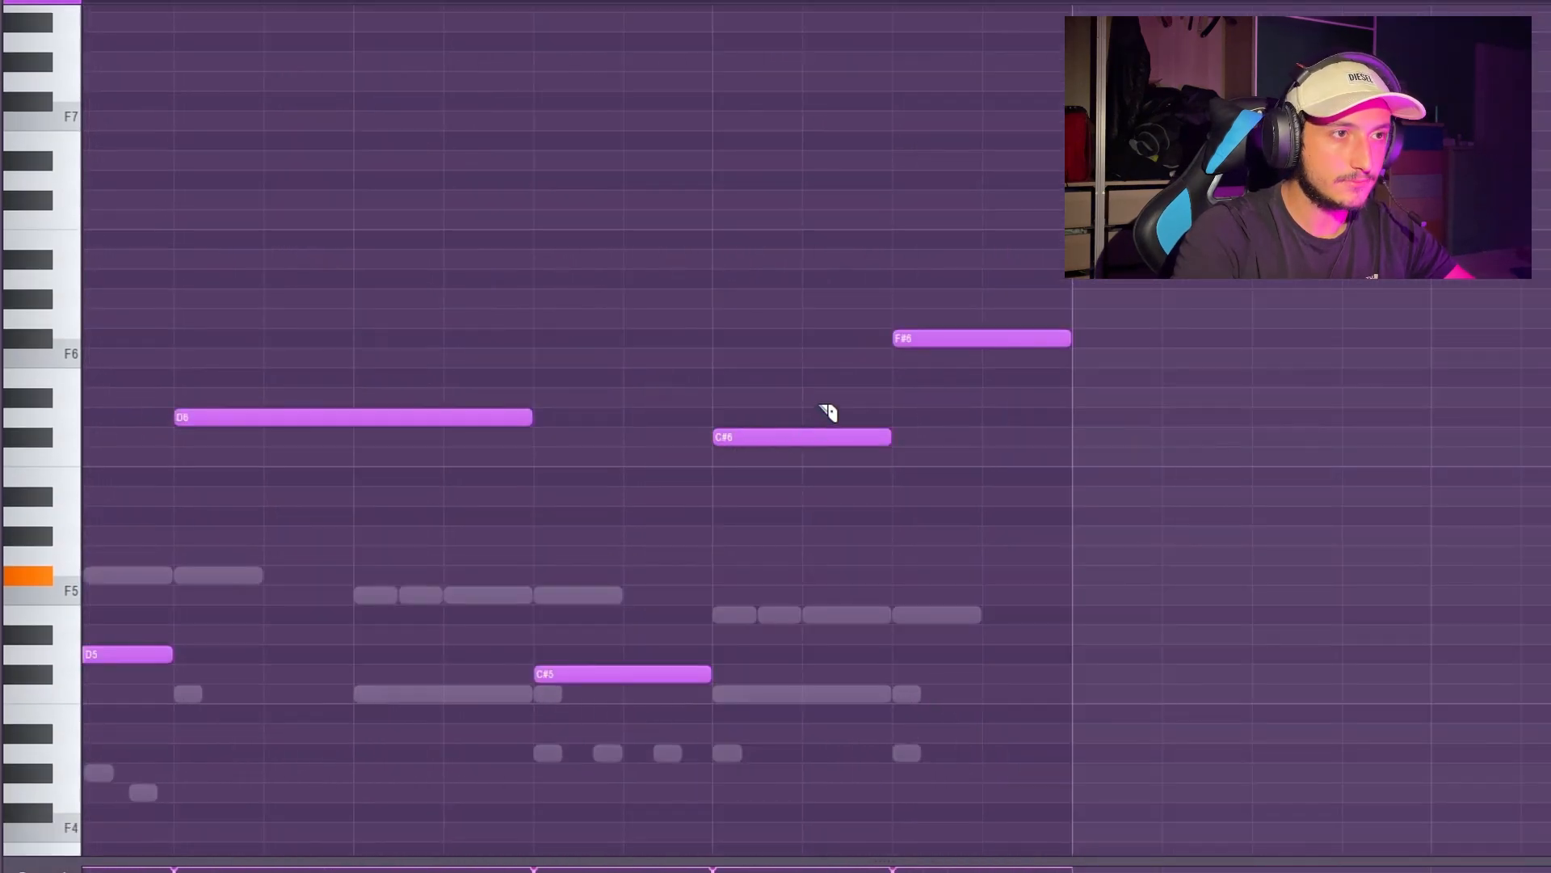
Play the song from the start to check the mixer levels, including the FX track with Fruity delay 2
{"action": "scroll", "coordinate": [848, 501], "scroll_direction": "down", "scroll_amount": 2}
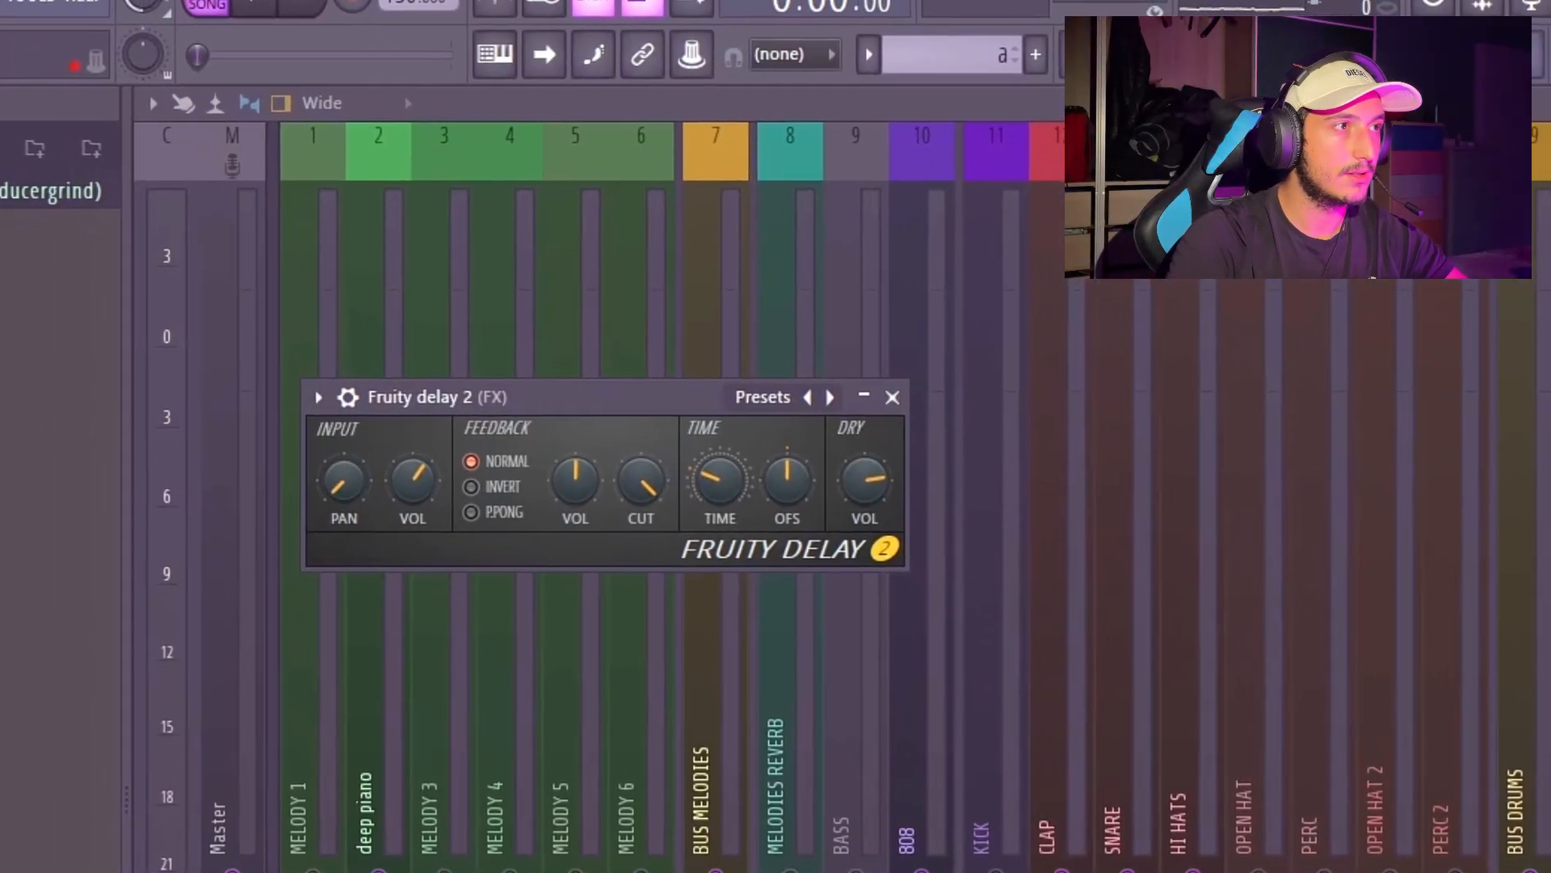
{"action": "key", "text": "space"}
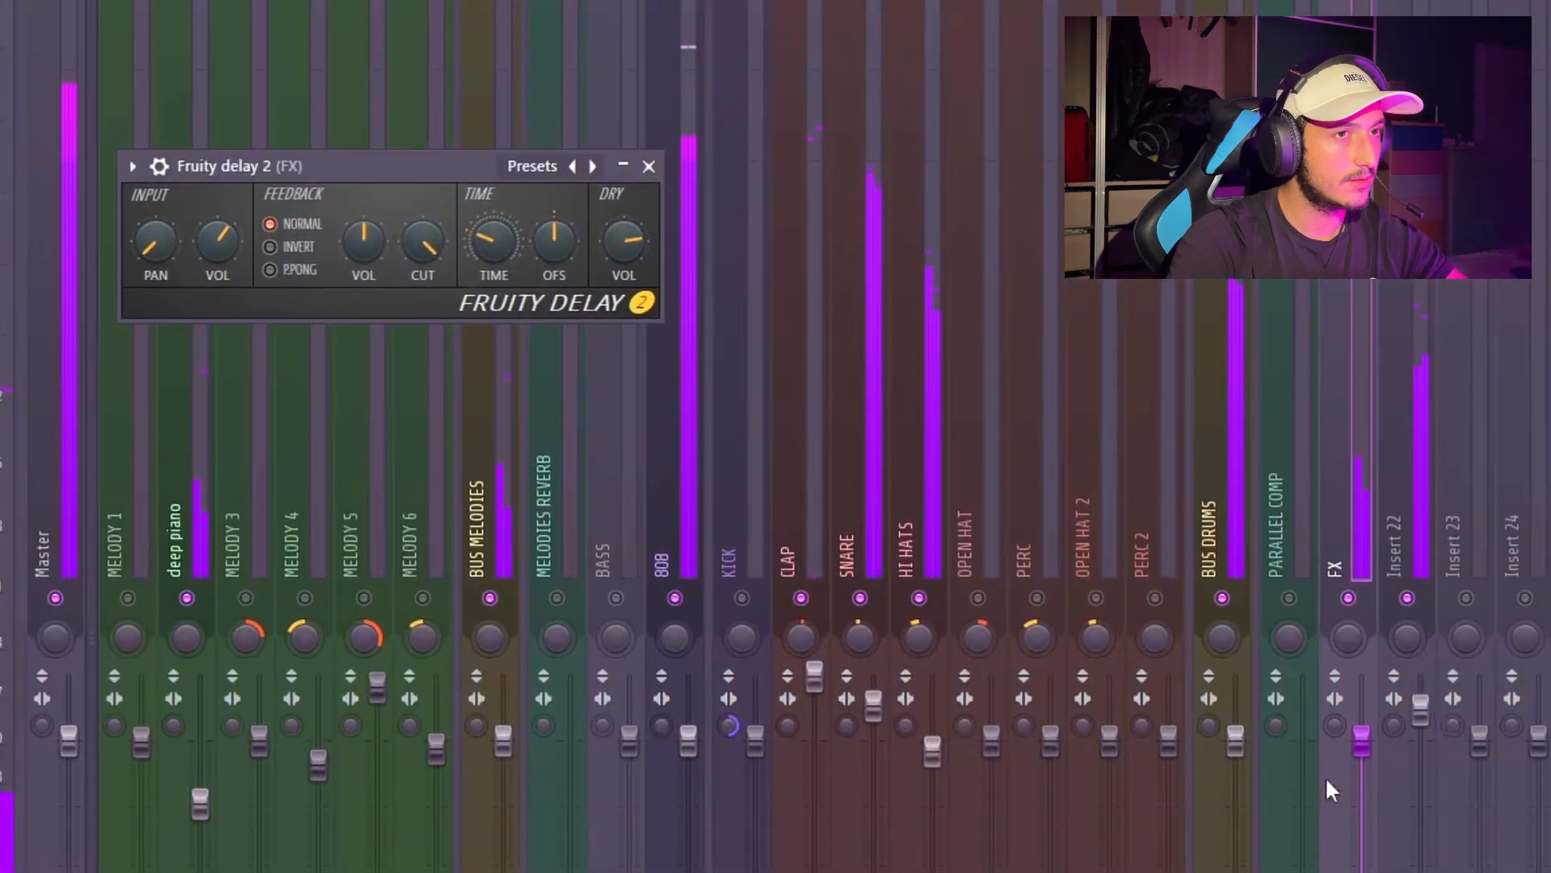